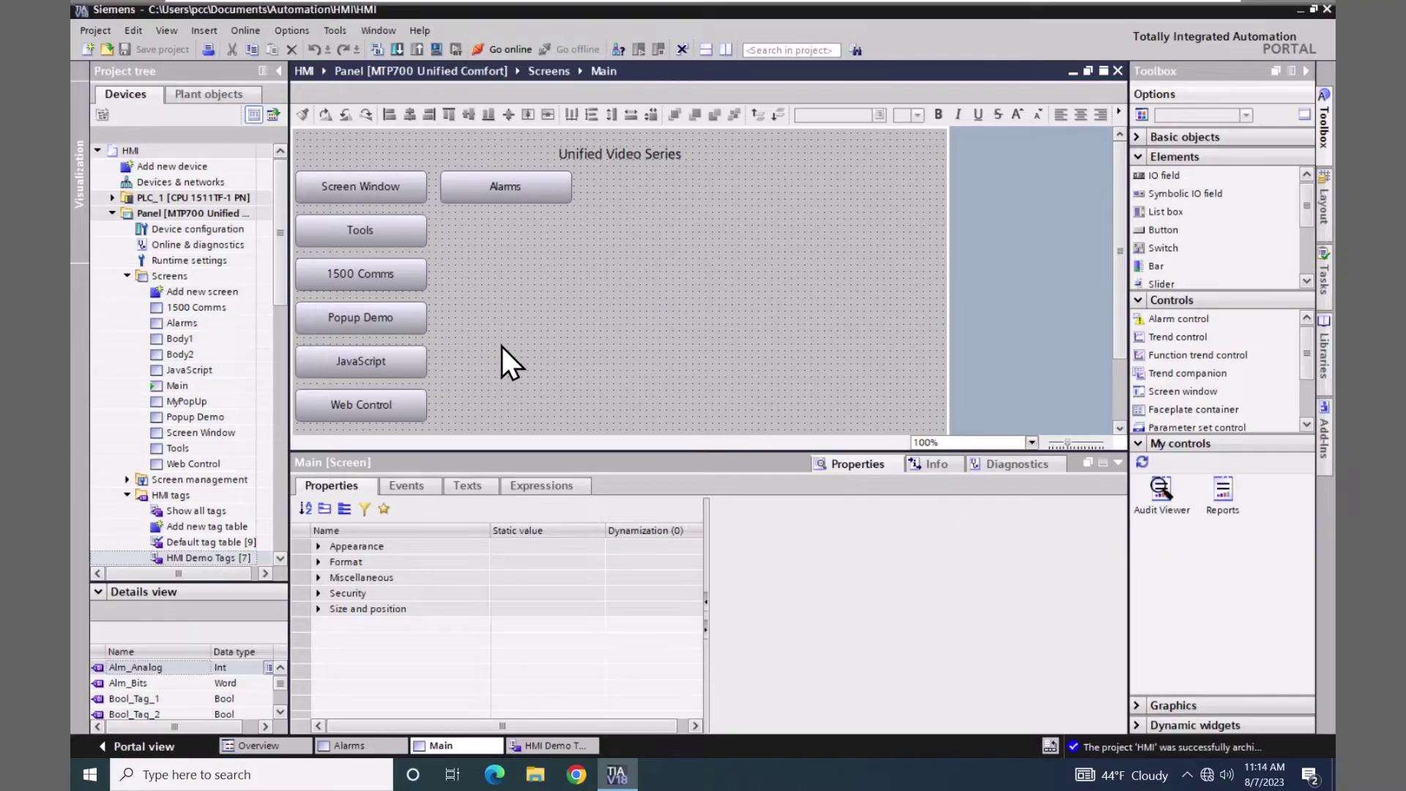
- Create Discrete alarm_1 (ID 1, class Alarm) triggered by the Alm_Bits tag from HMI Demo Tags
click(561, 750)
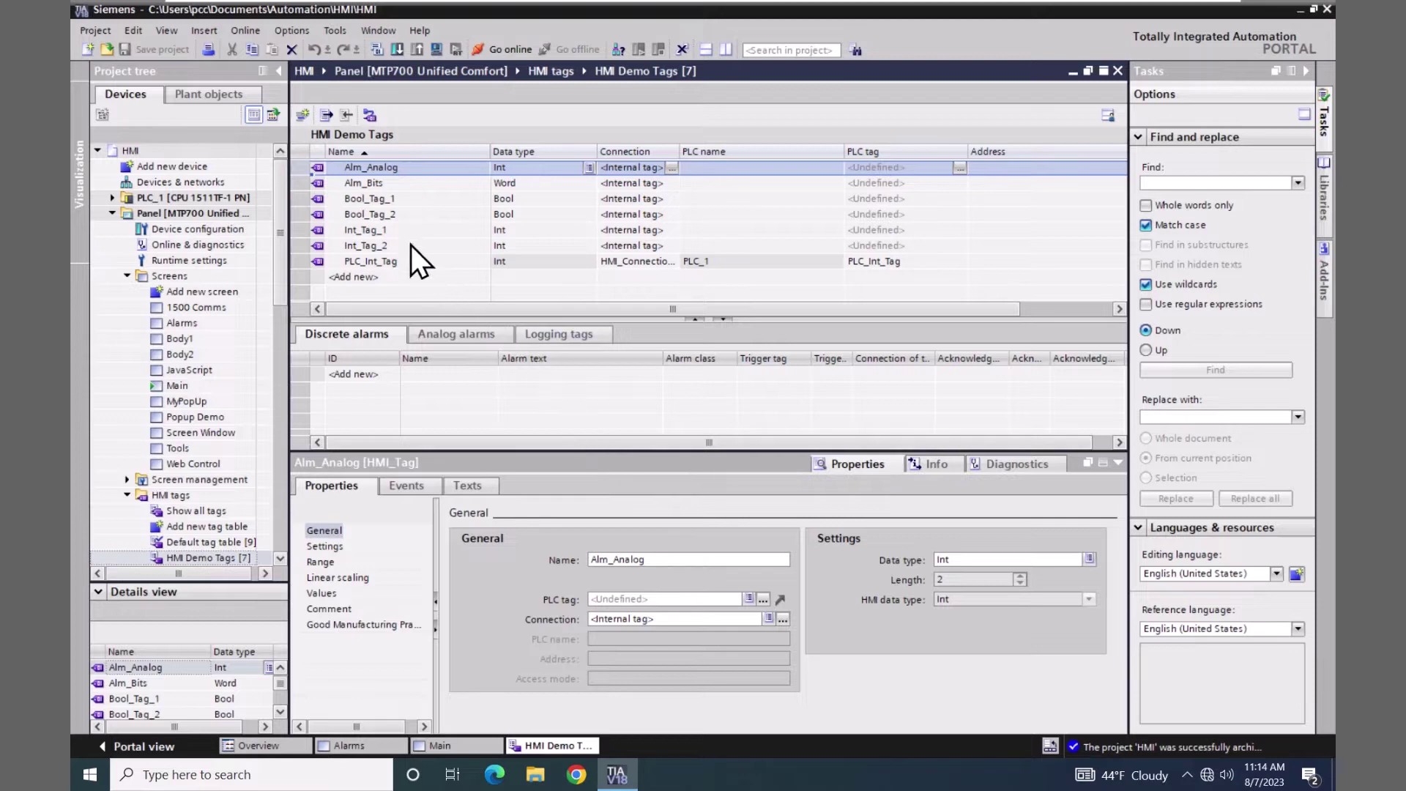
click(322, 183)
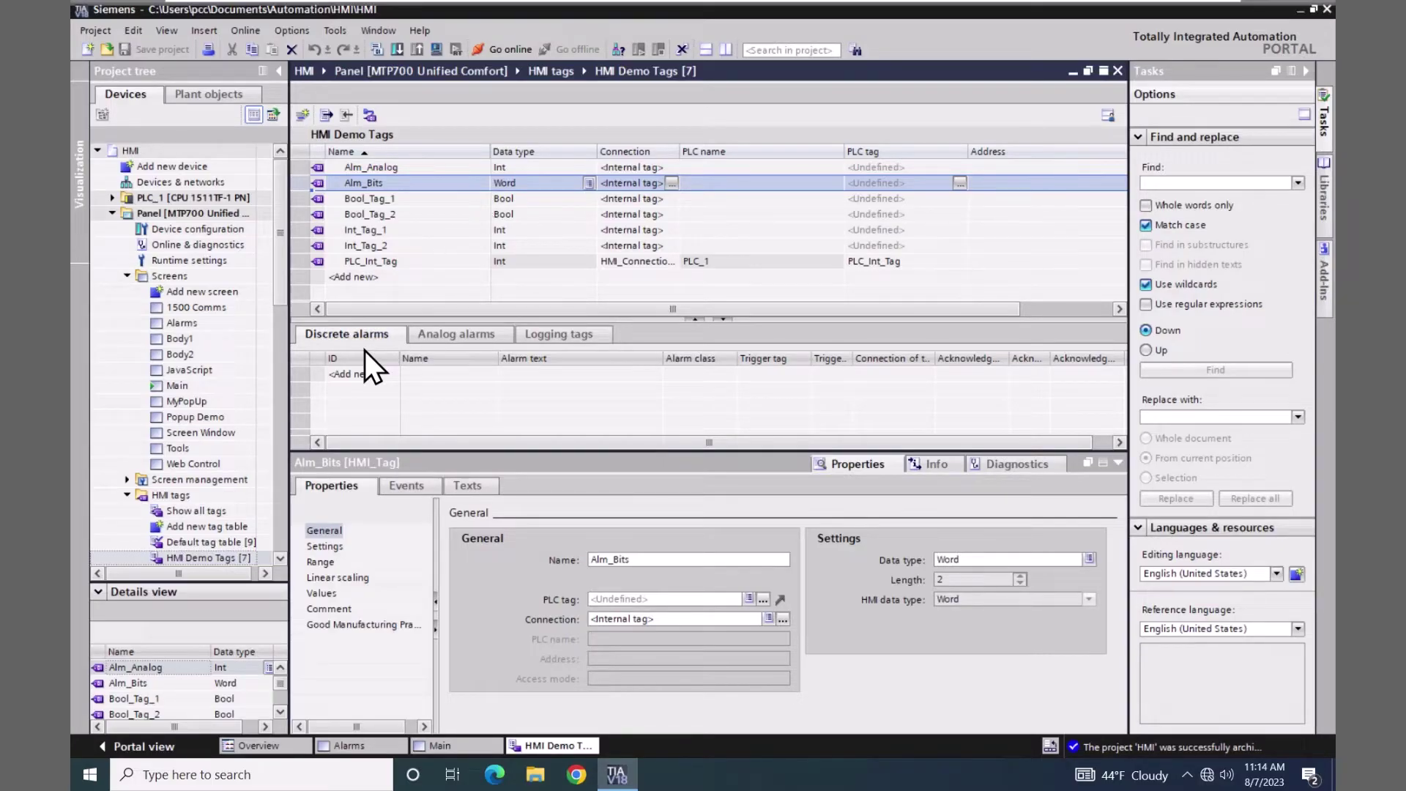
click(359, 372)
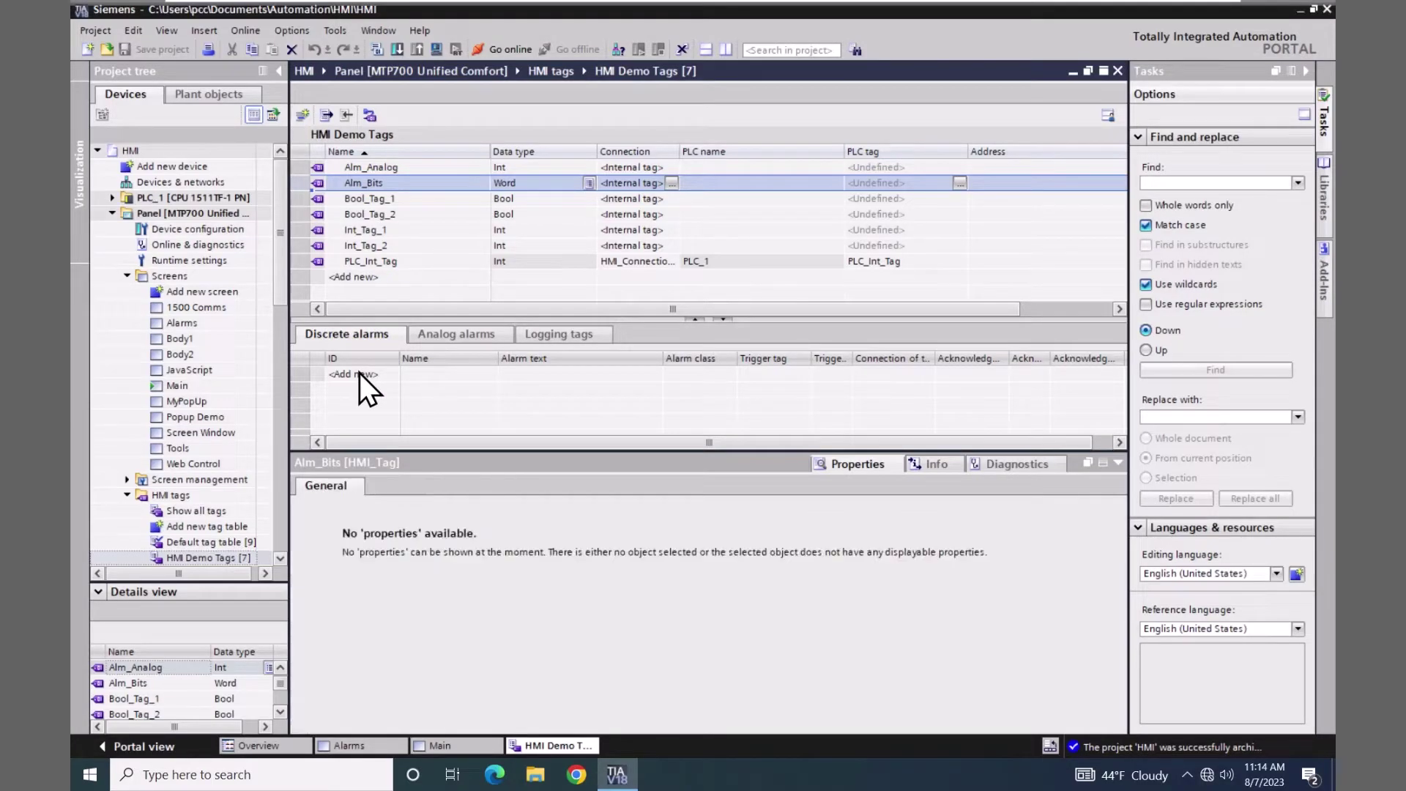
click(359, 373)
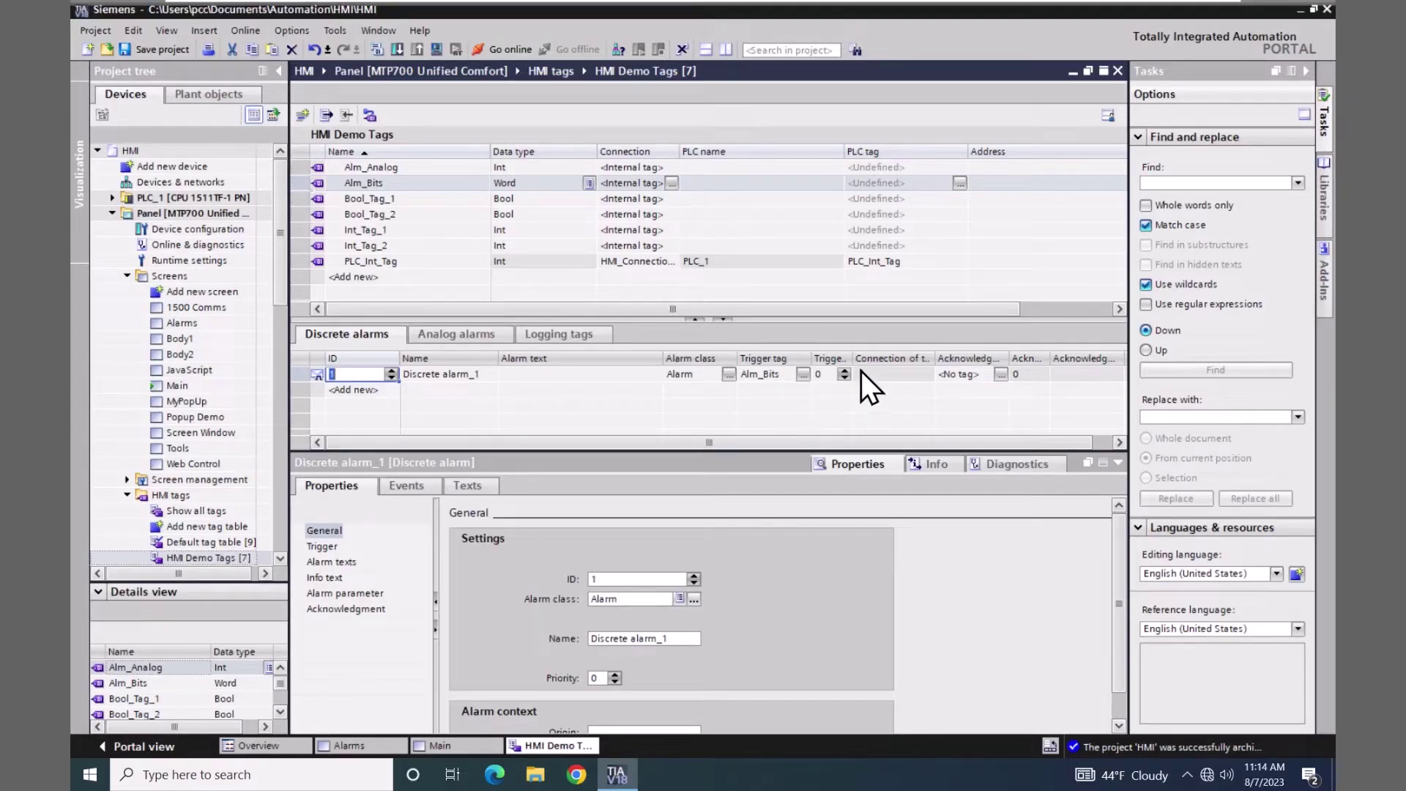
- Enter 'Alarm 1' as Discrete alarm_1's alarm text, on trigger bit 0 of Alm_Bits
drag(853, 358, 884, 359)
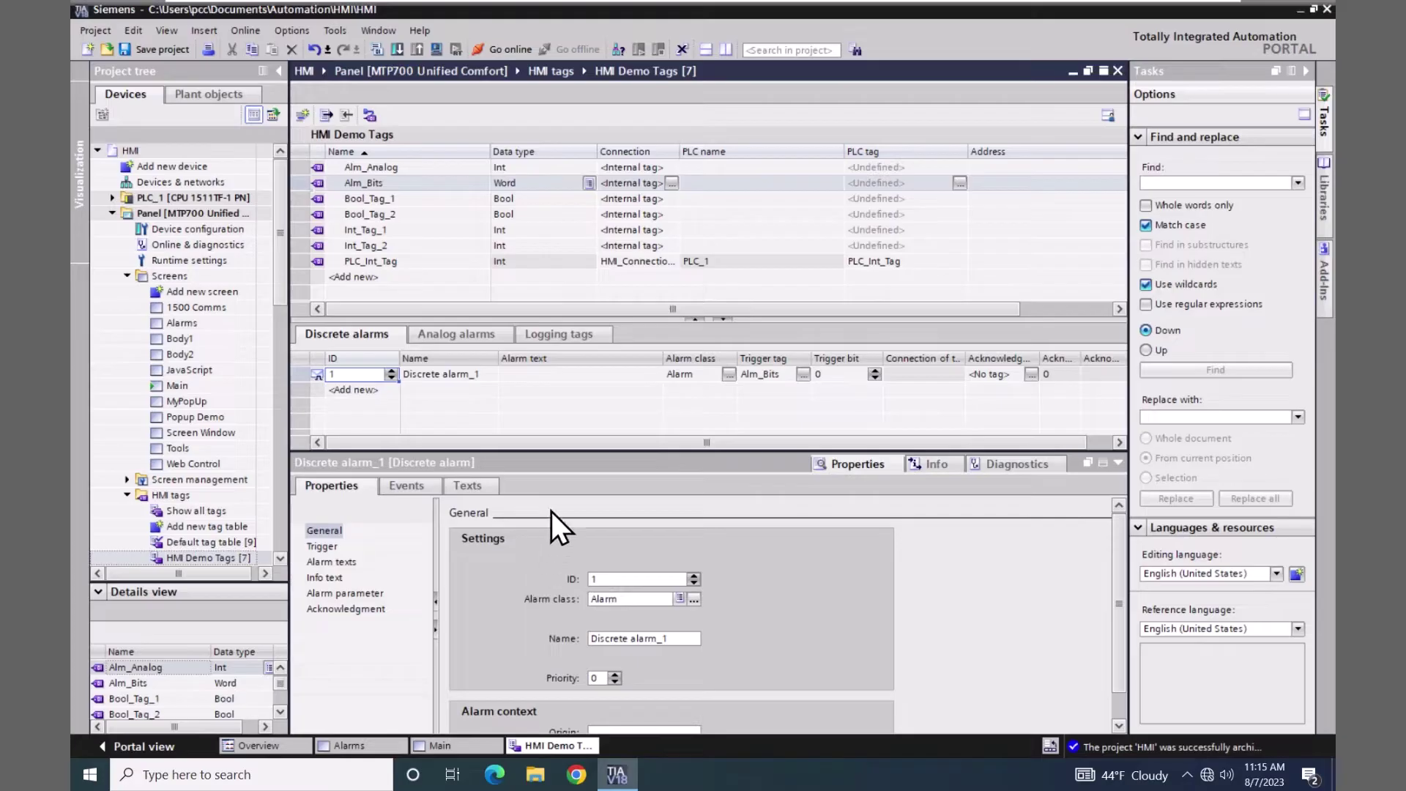
click(520, 377)
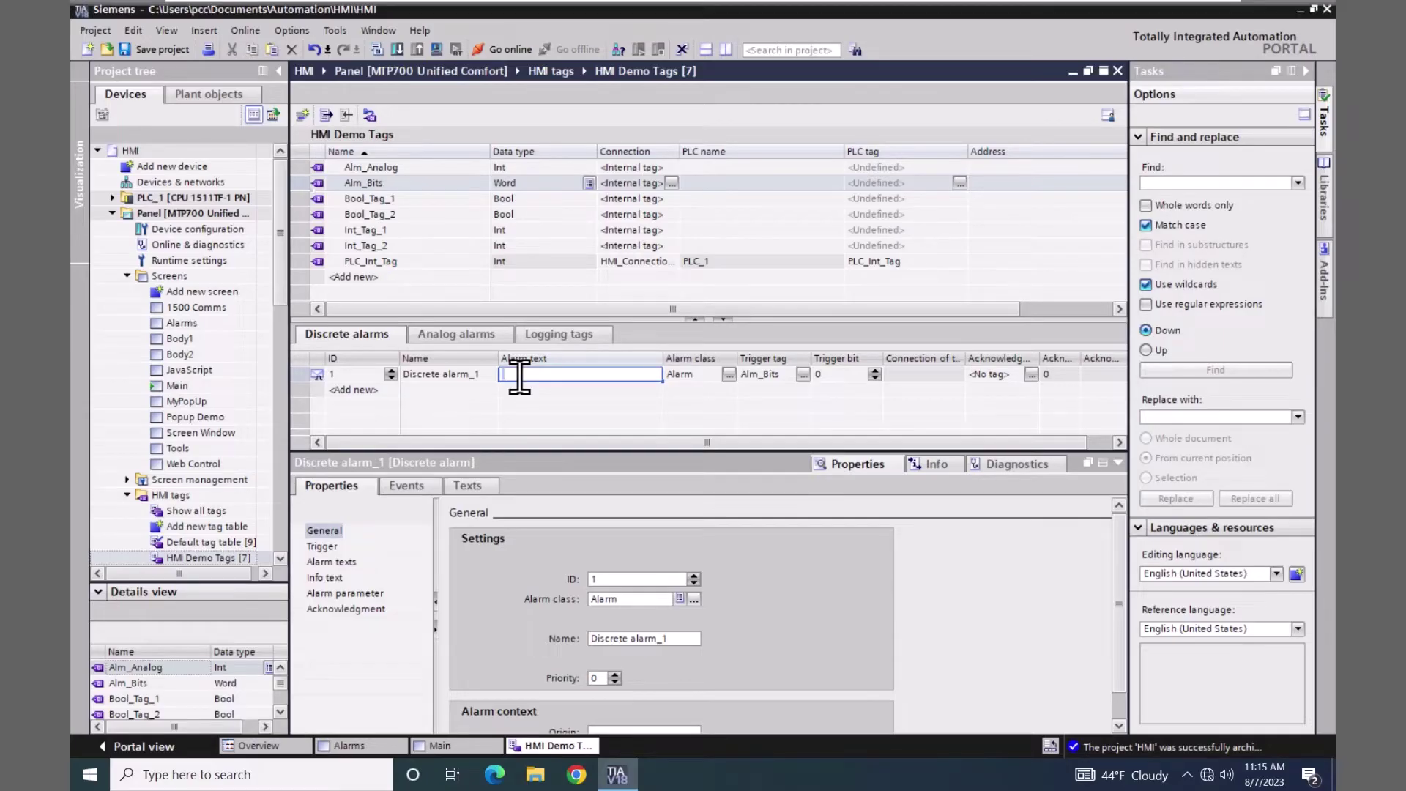
text(Alarm 1)
key(Return)
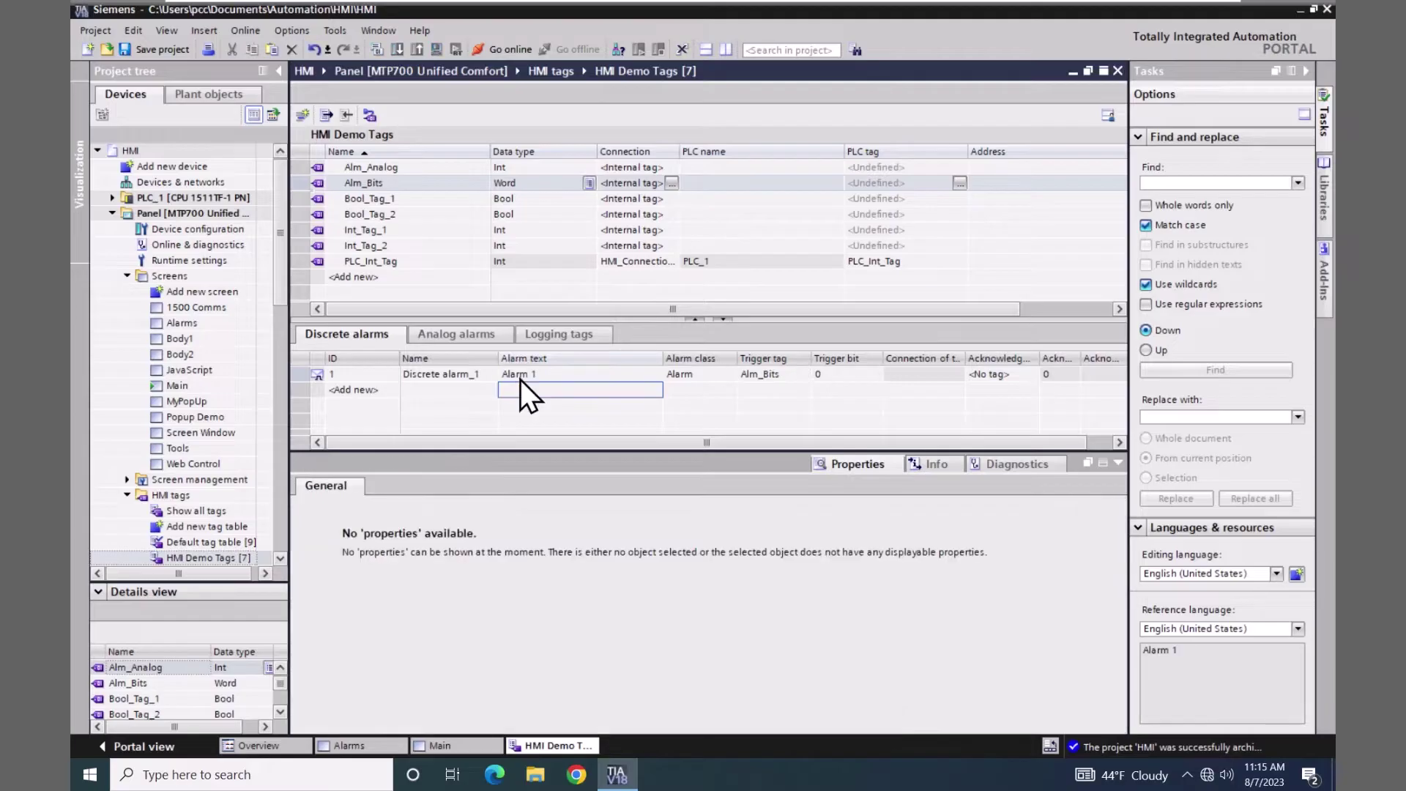
click(313, 376)
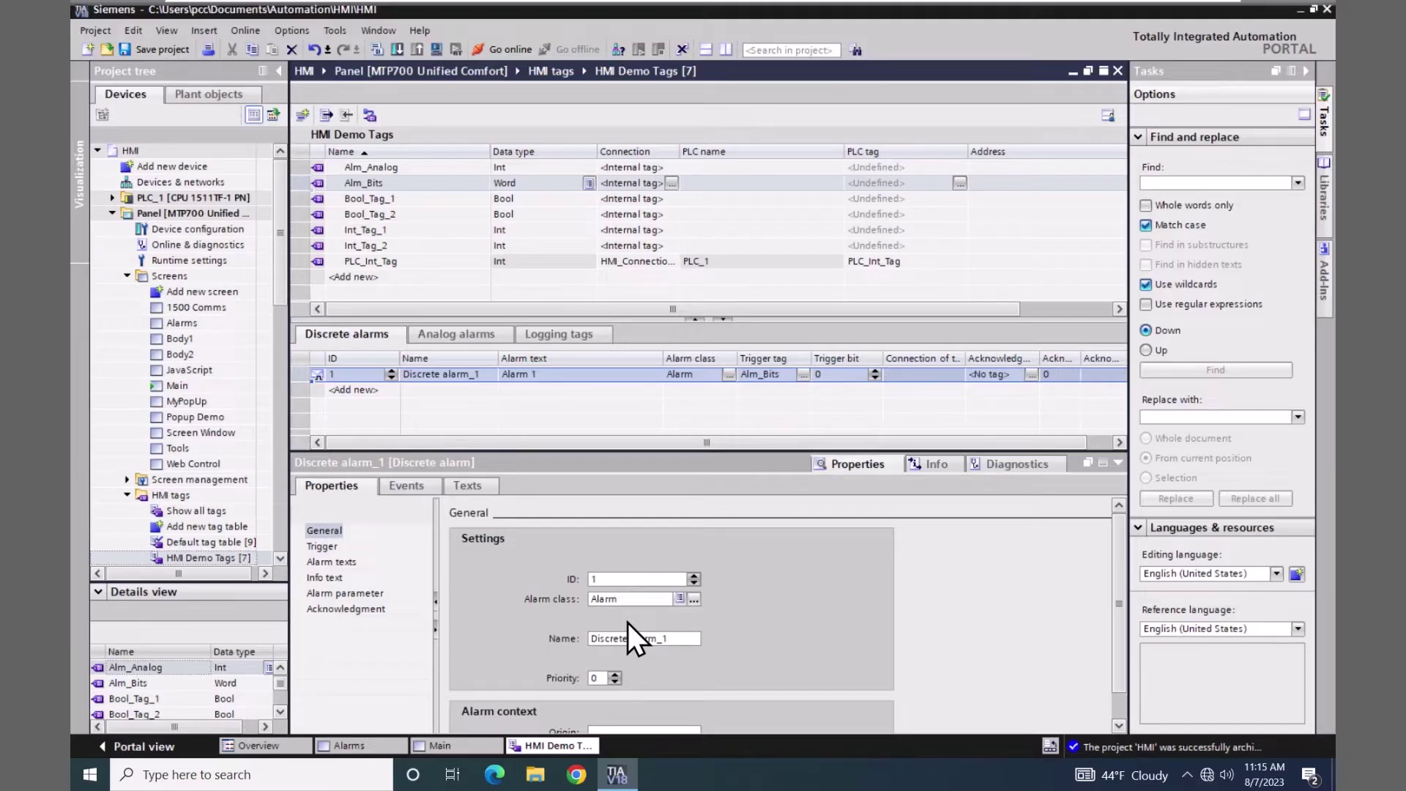
- Add Discrete alarm_2 (ID 2) on trigger bit 1 of Alm_Bits with alarm text 'Alarm 2'
click(358, 391)
double_click(357, 390)
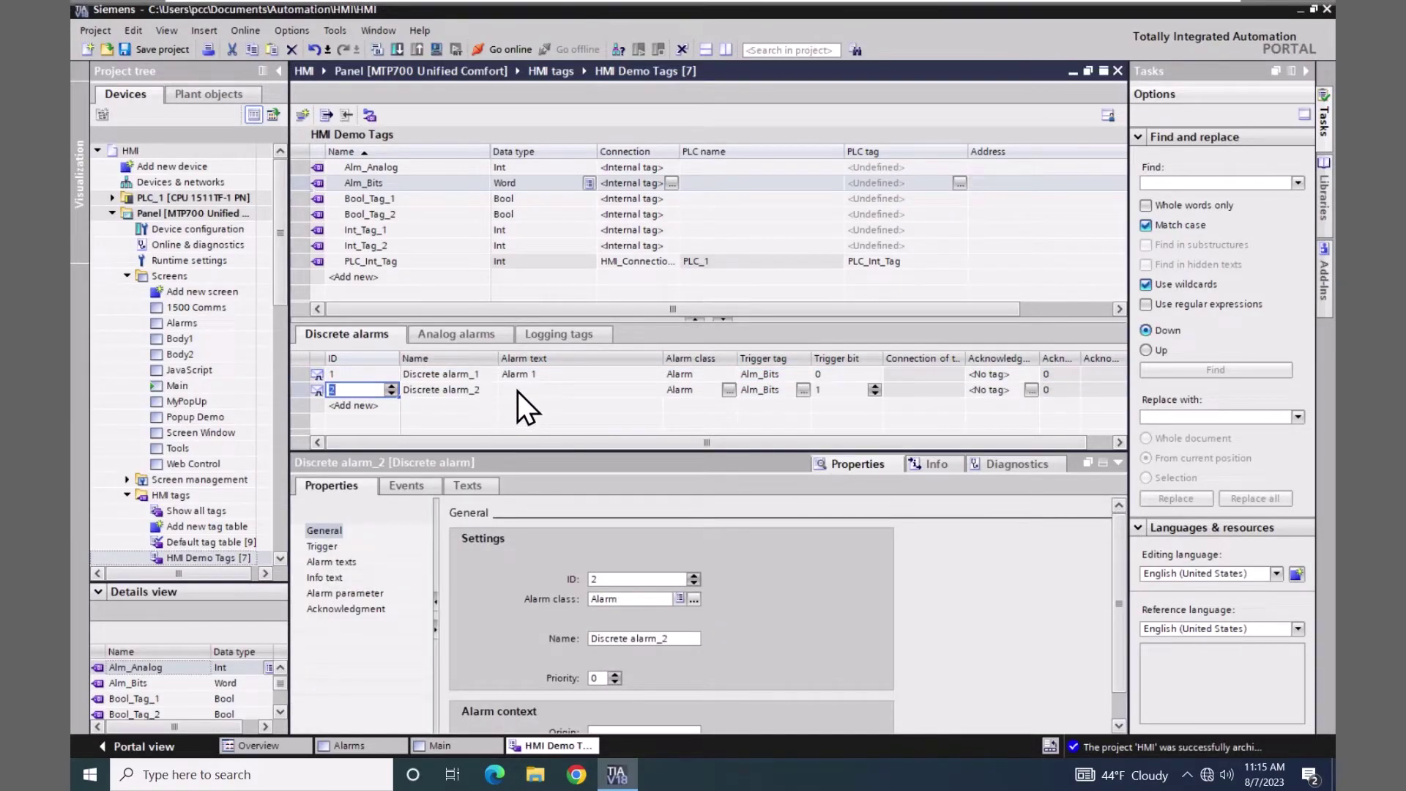
click(517, 393)
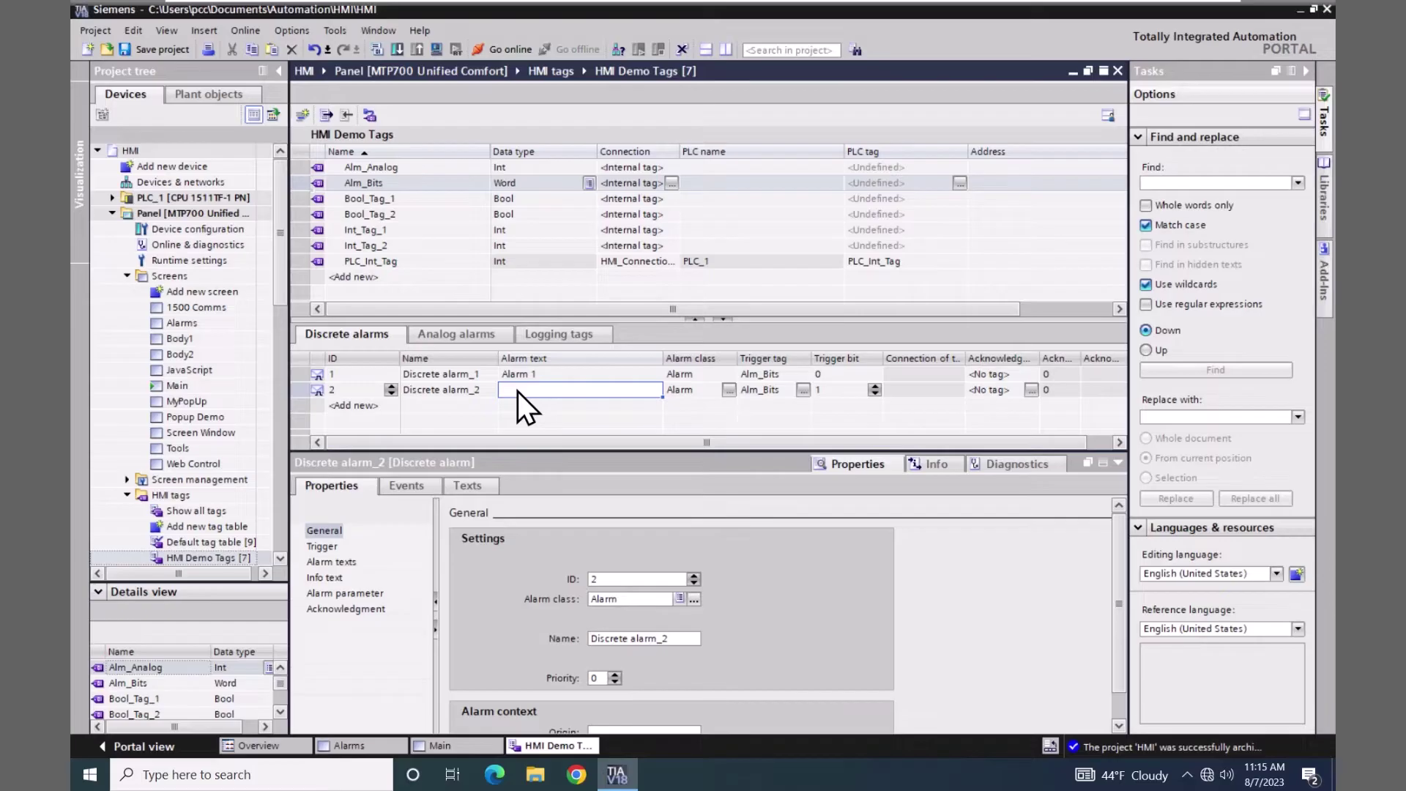
text(Alarm 2)
key(Return)
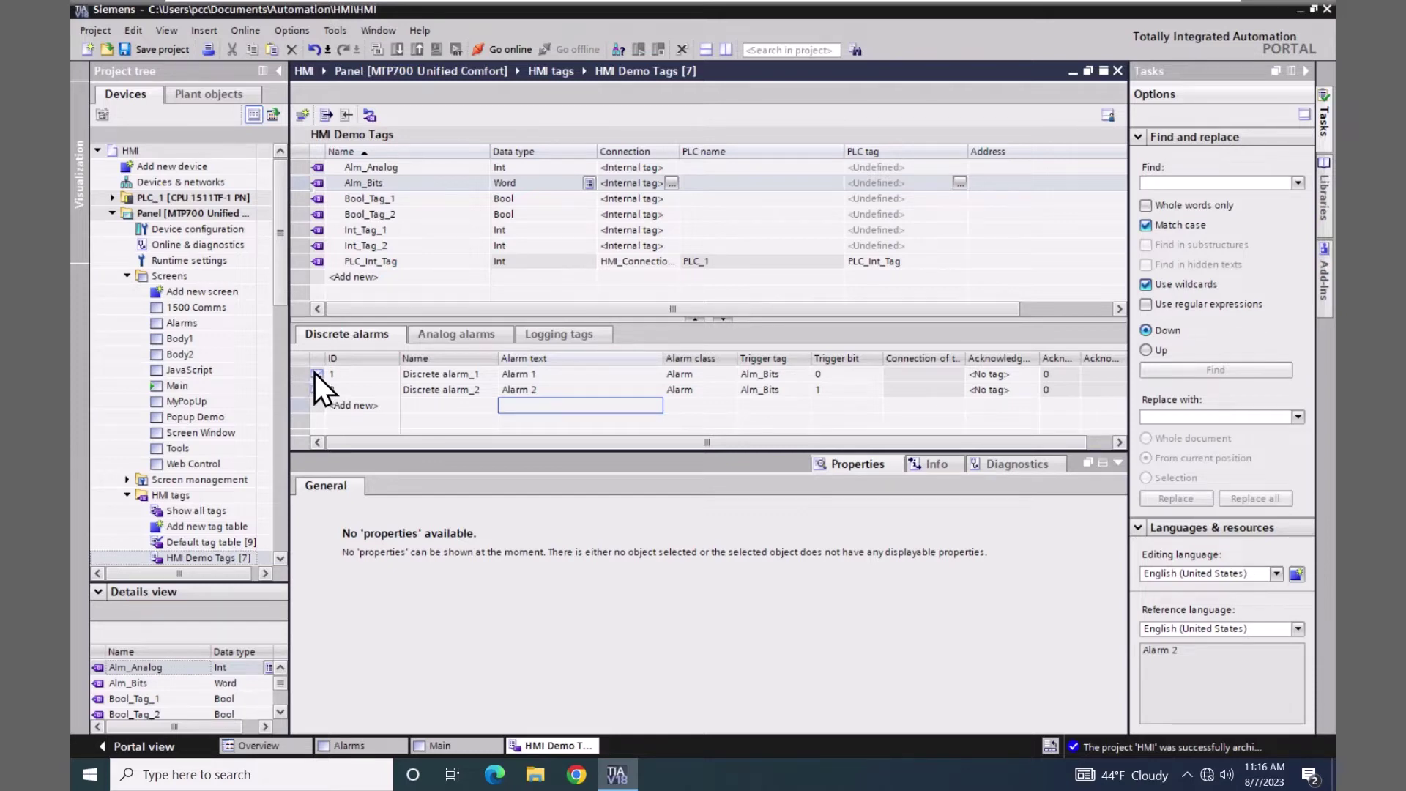
drag(284, 296, 287, 358)
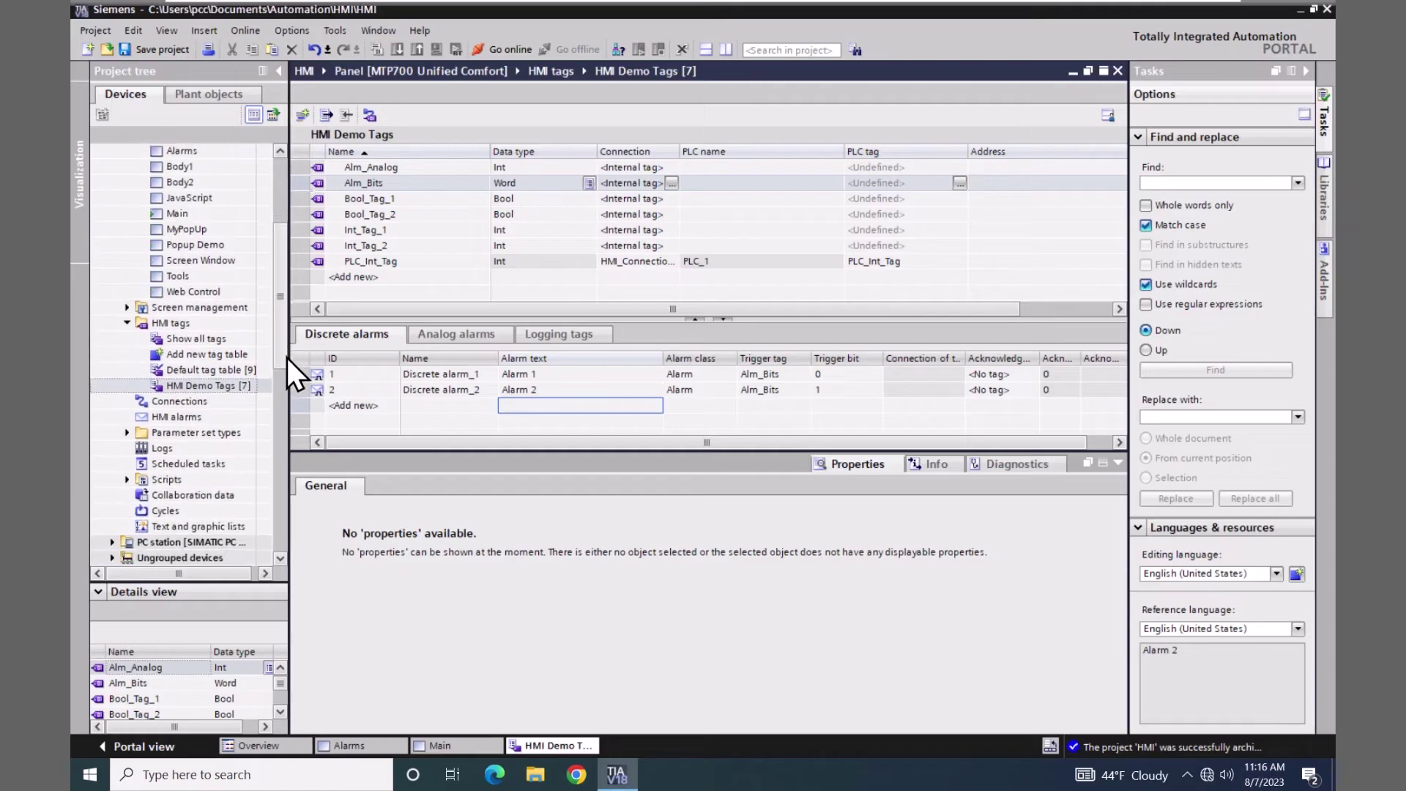
- Open HMI alarms from the project tree and show its empty Analog alarms list
double_click(142, 417)
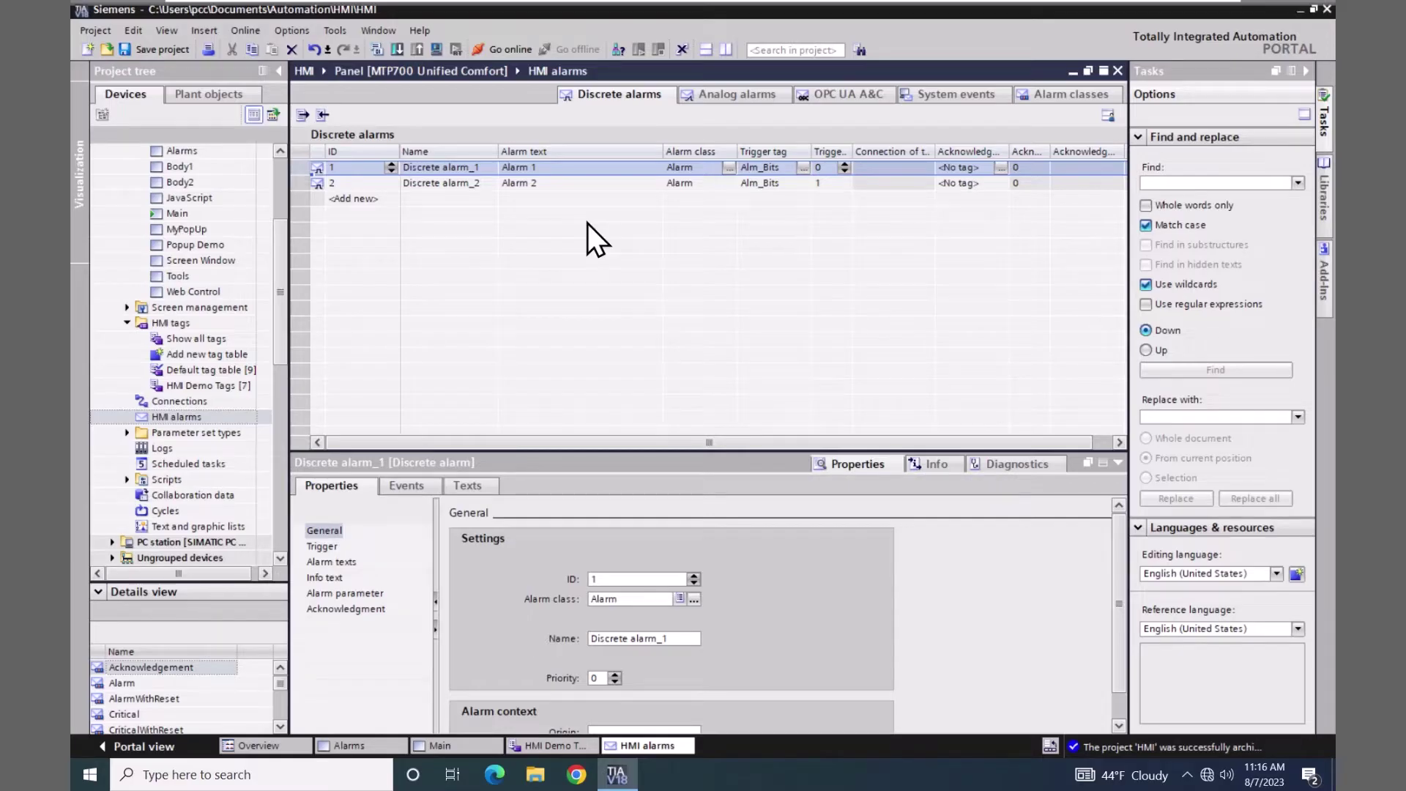
click(723, 94)
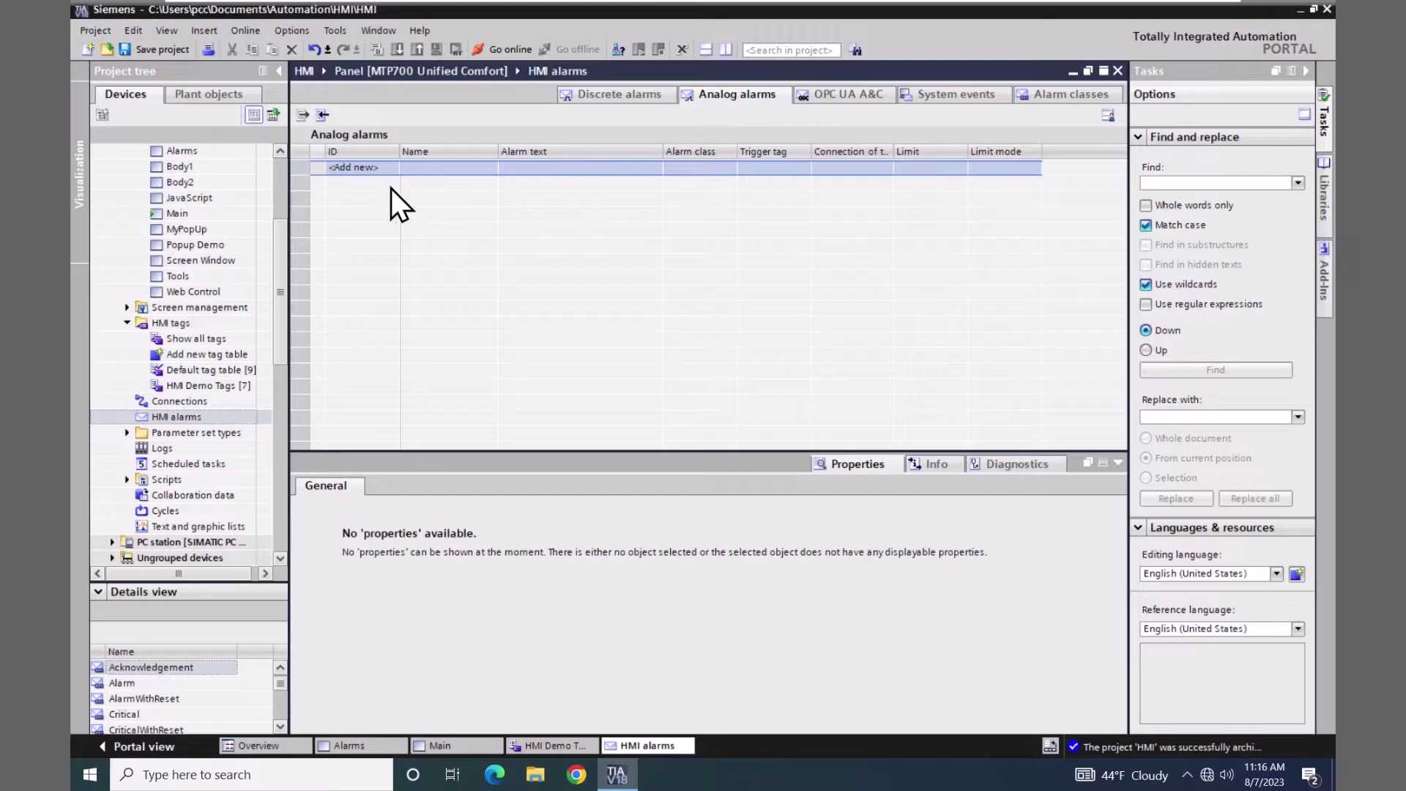
- Create Analog alarm_1 with Alm_Analog from HMI Demo Tags as its trigger tag
double_click(362, 168)
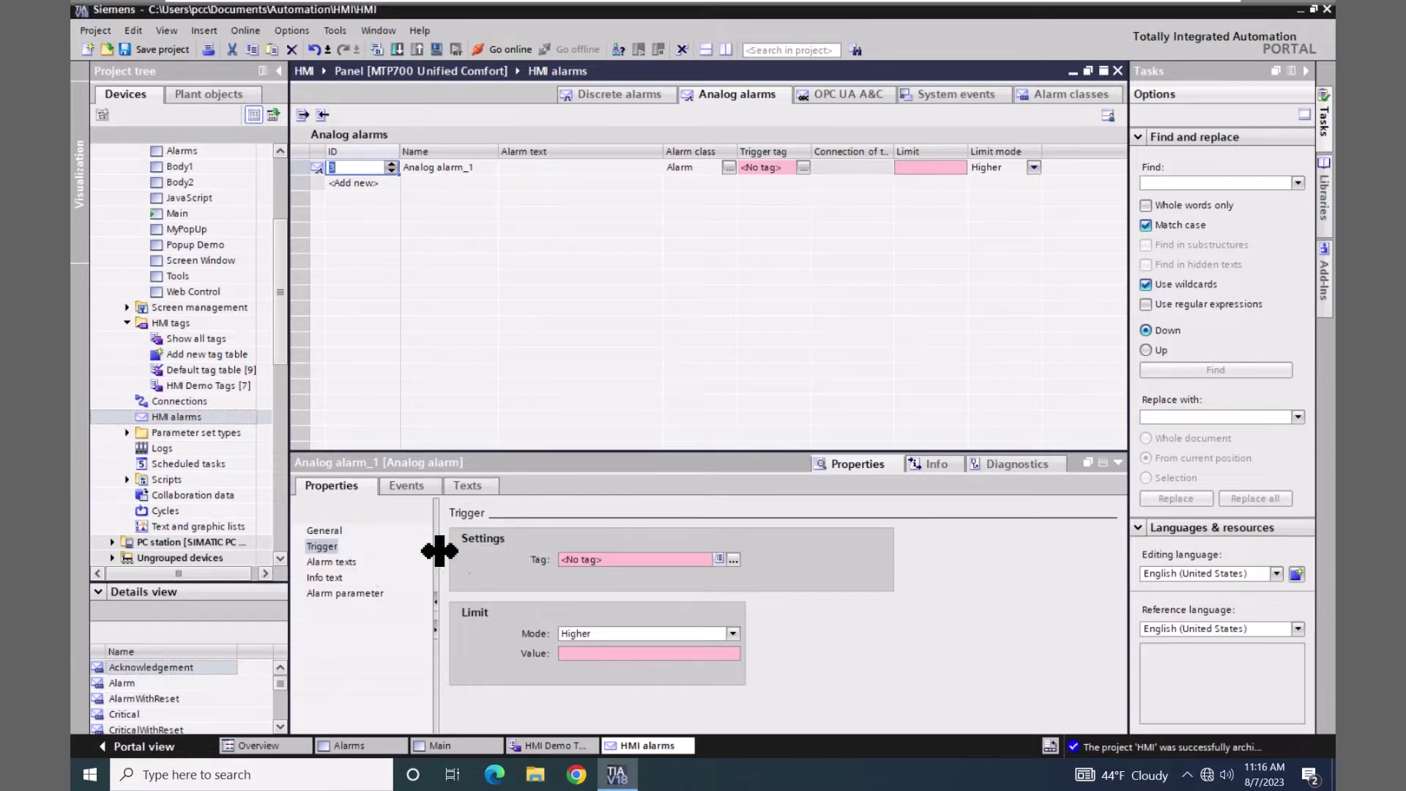
click(733, 560)
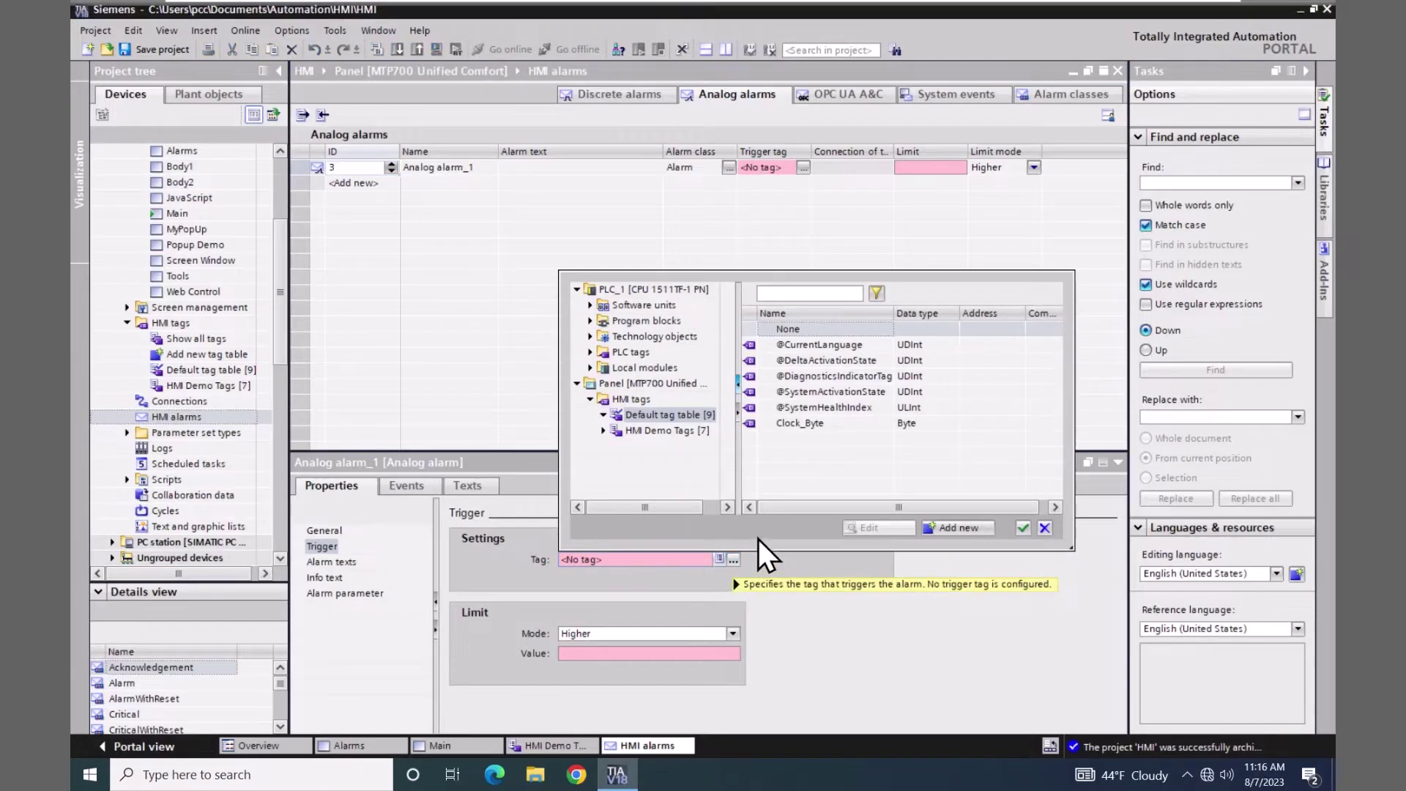
click(658, 430)
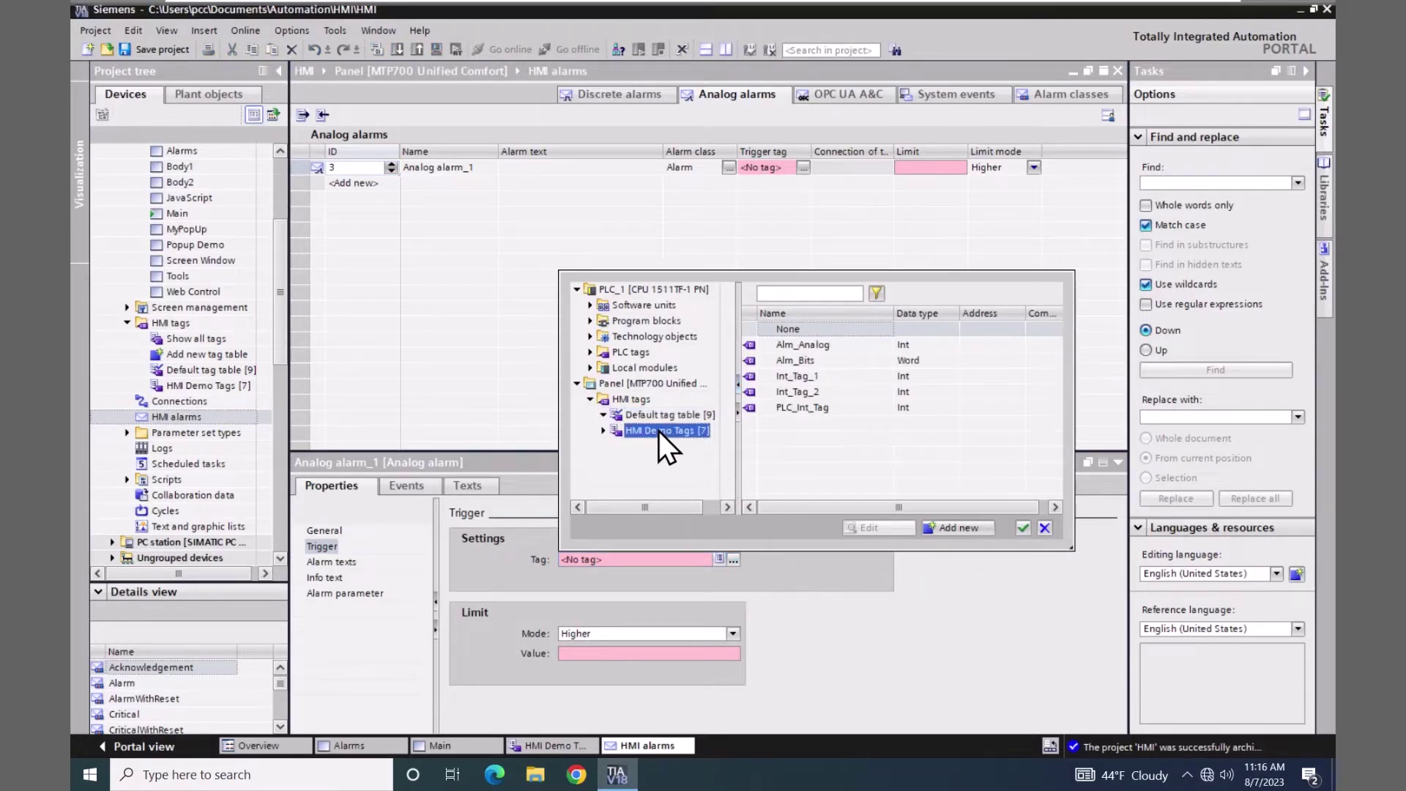
click(751, 342)
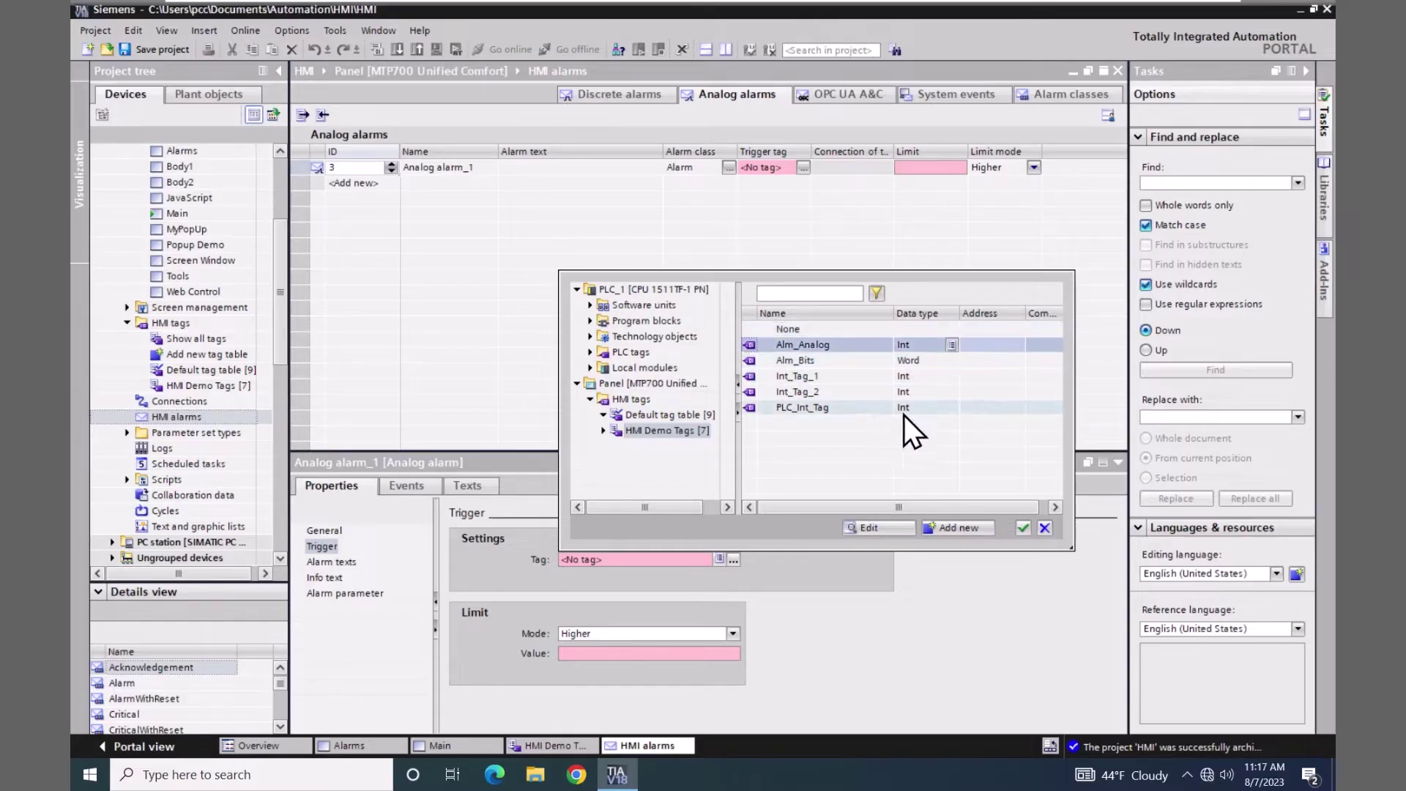
click(1023, 527)
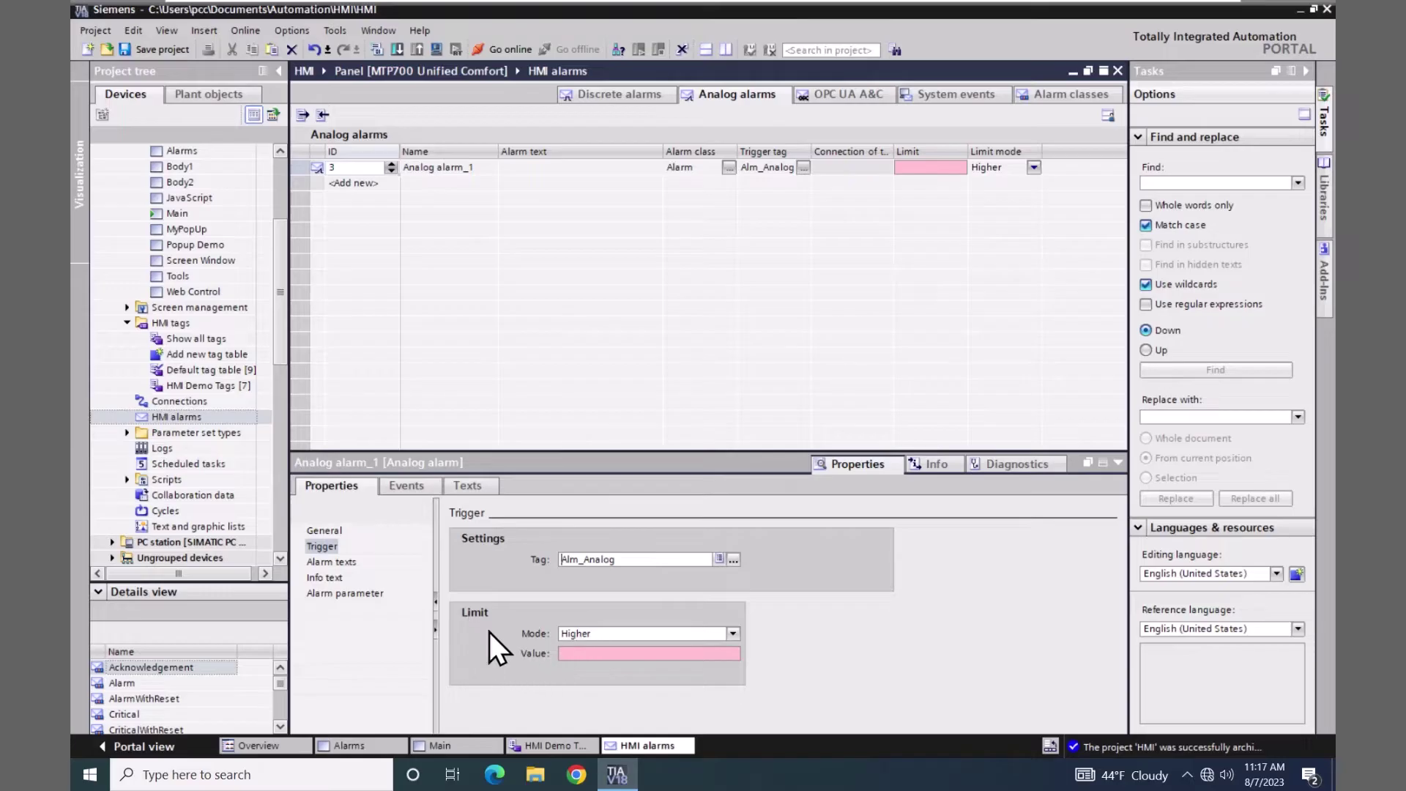
- Set Analog alarm_1's trigger limit to mode Higher with a value of 90
click(735, 633)
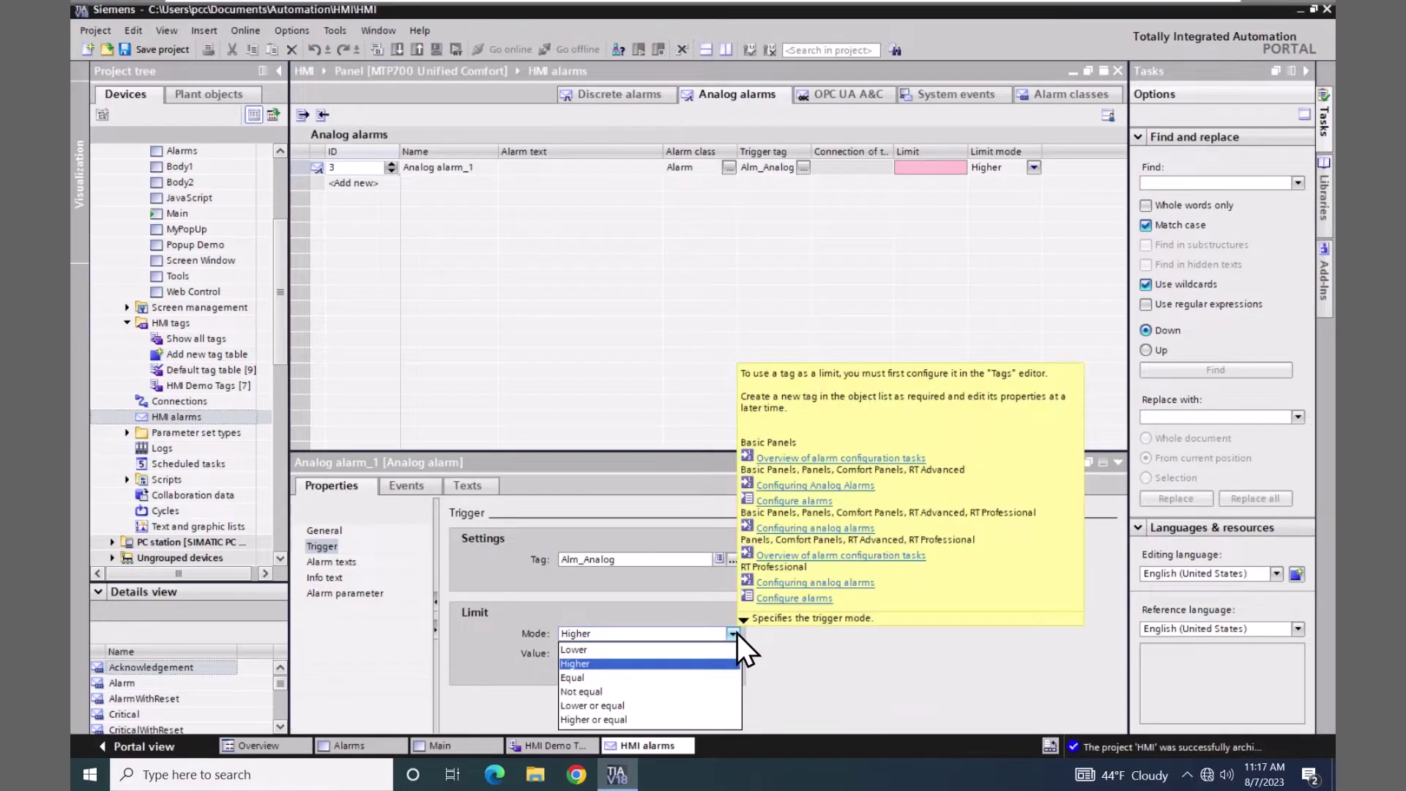
click(582, 664)
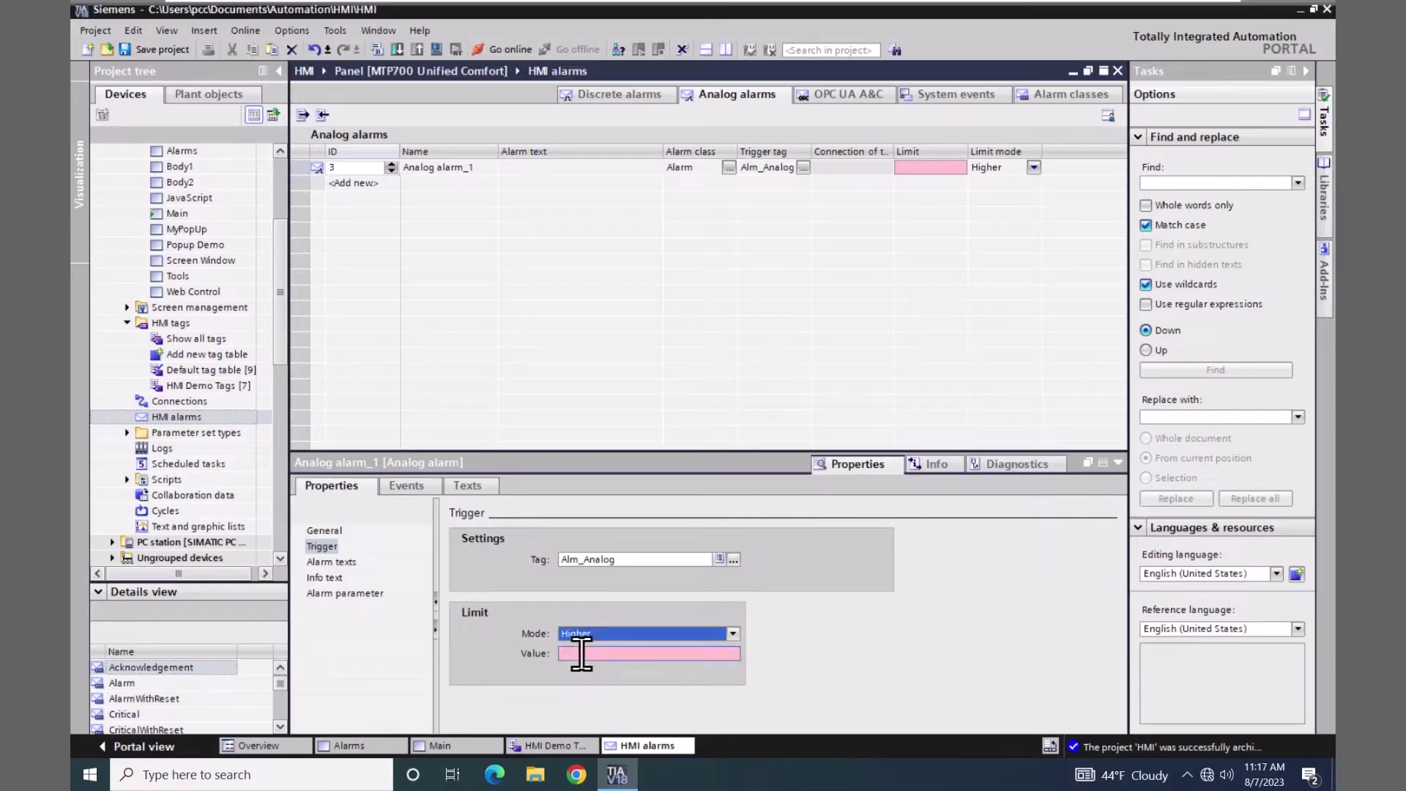
click(581, 654)
text(90)
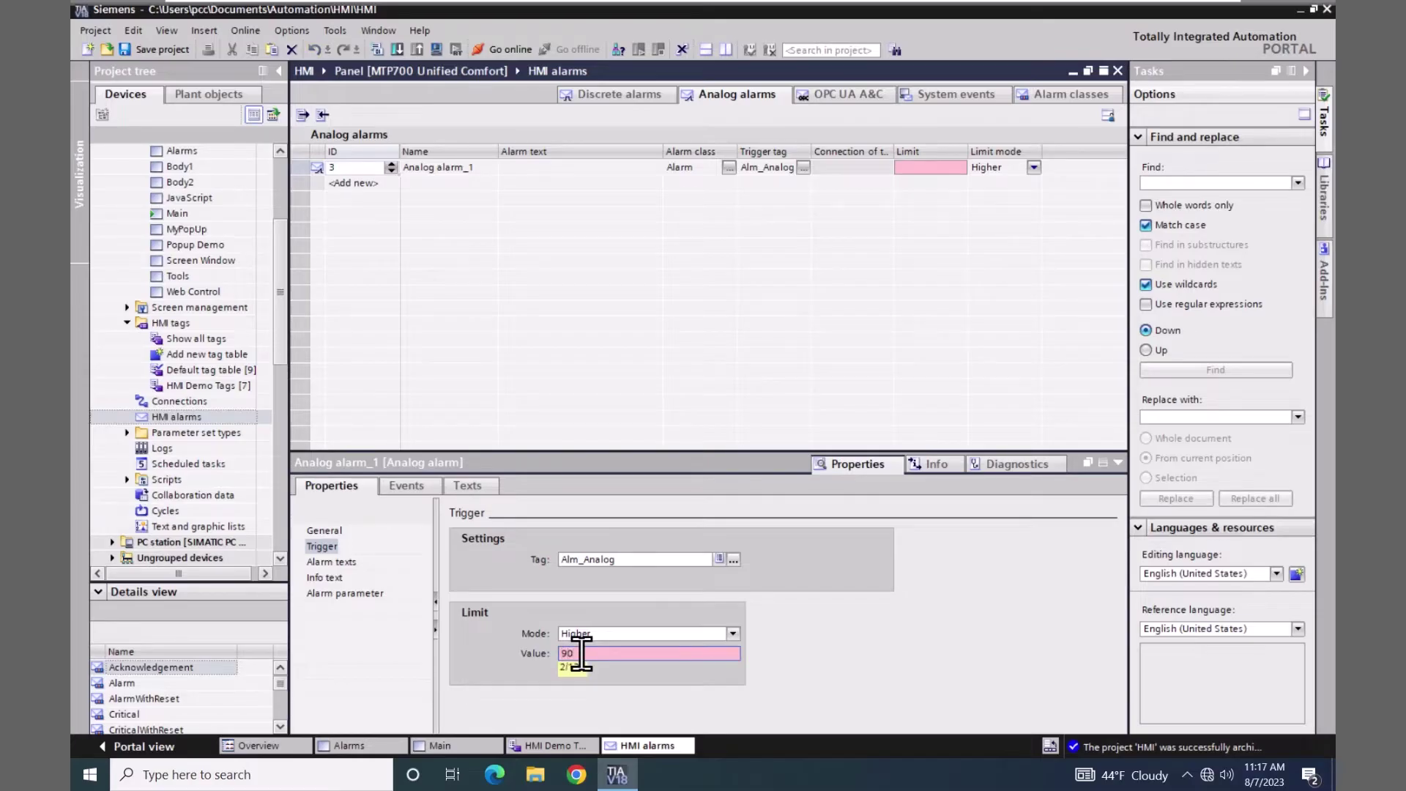
key(Return)
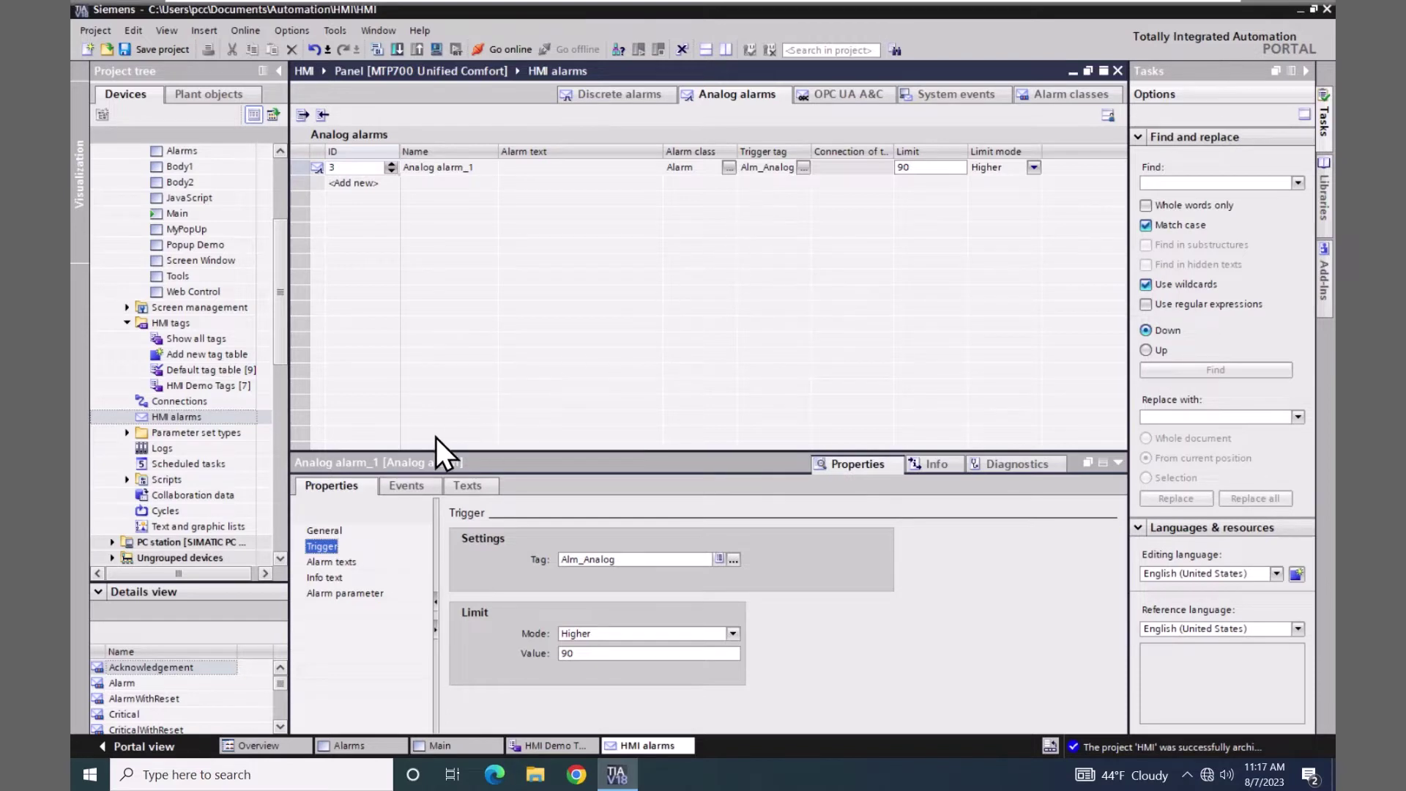
click(324, 531)
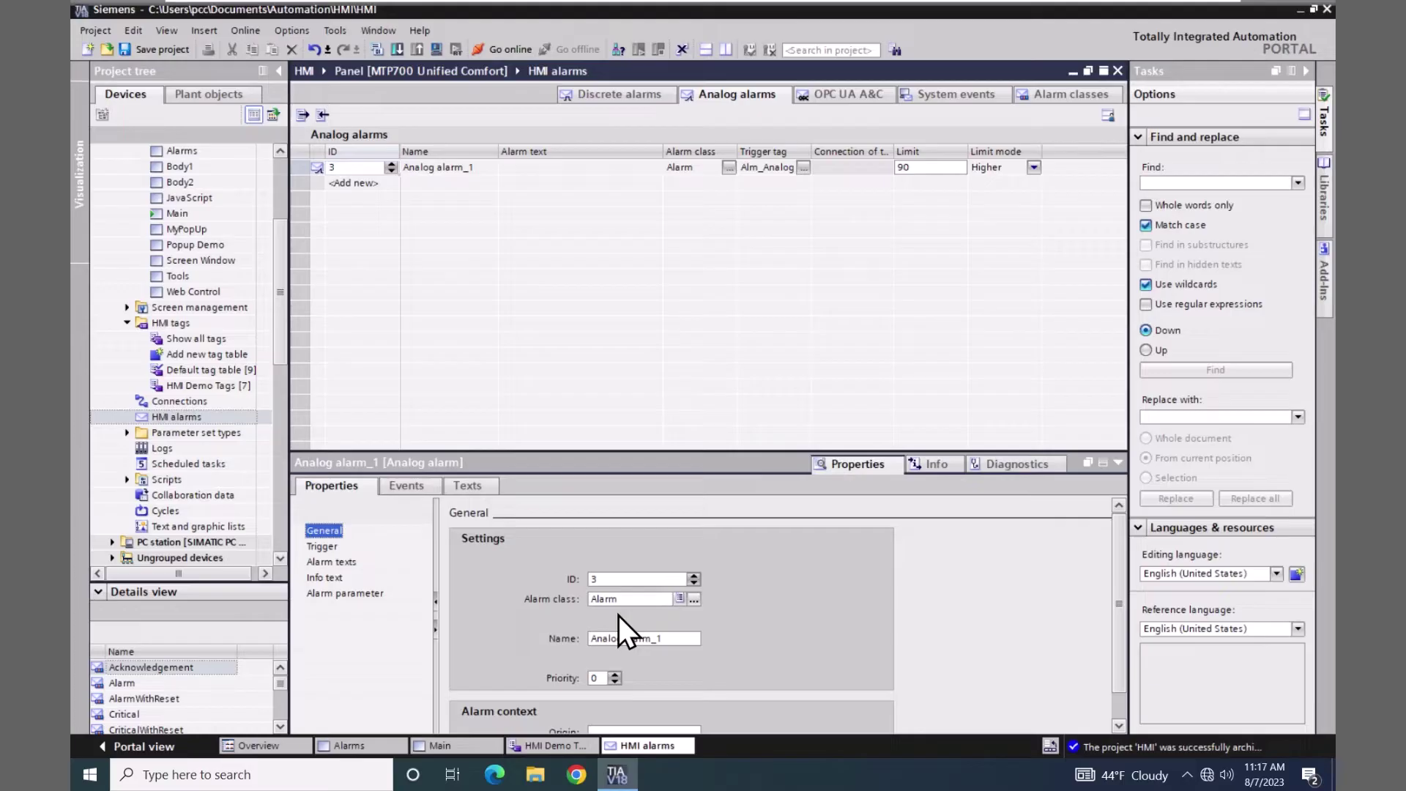
- Switch Analog alarm_1's alarm class from Alarm to Notification
click(696, 597)
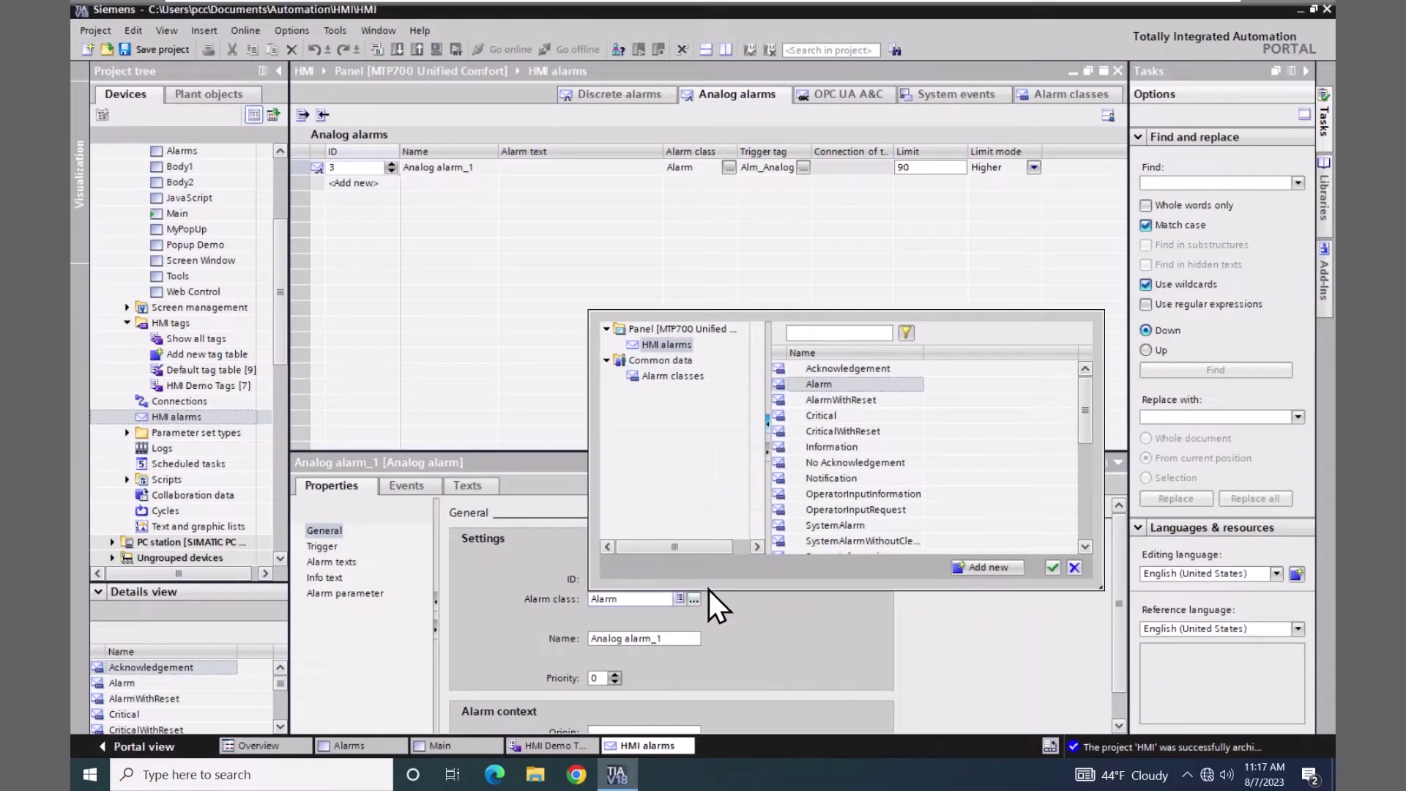
click(810, 478)
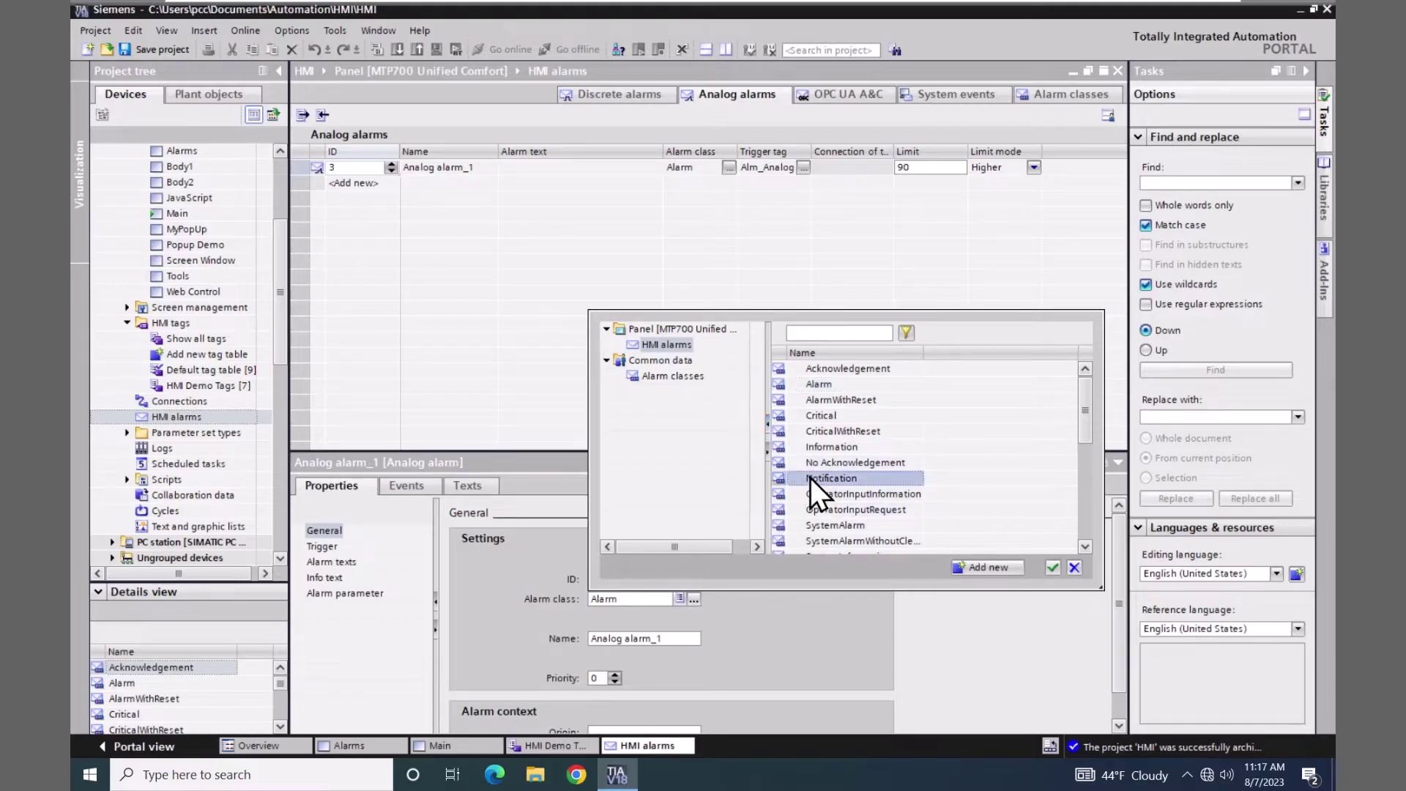
click(1053, 568)
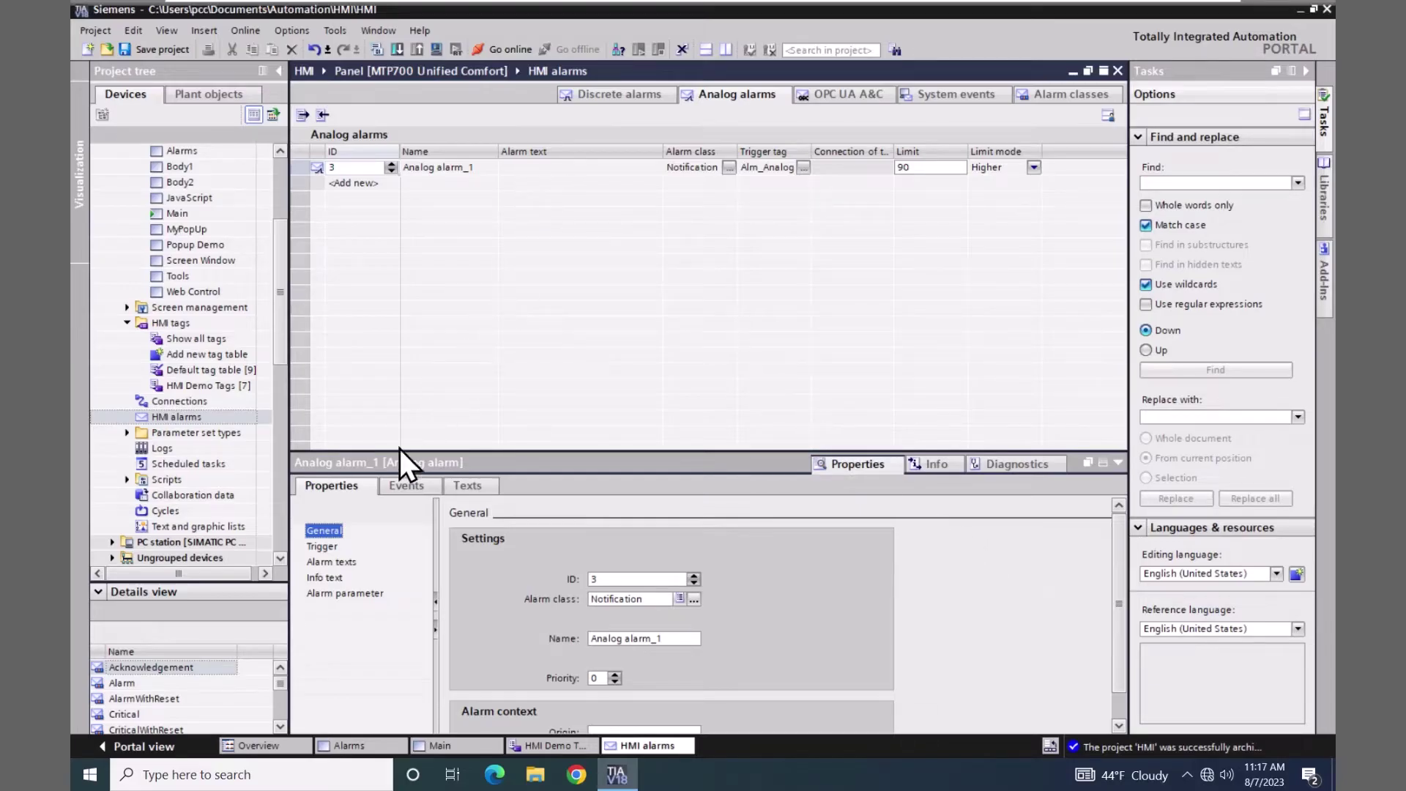
click(339, 562)
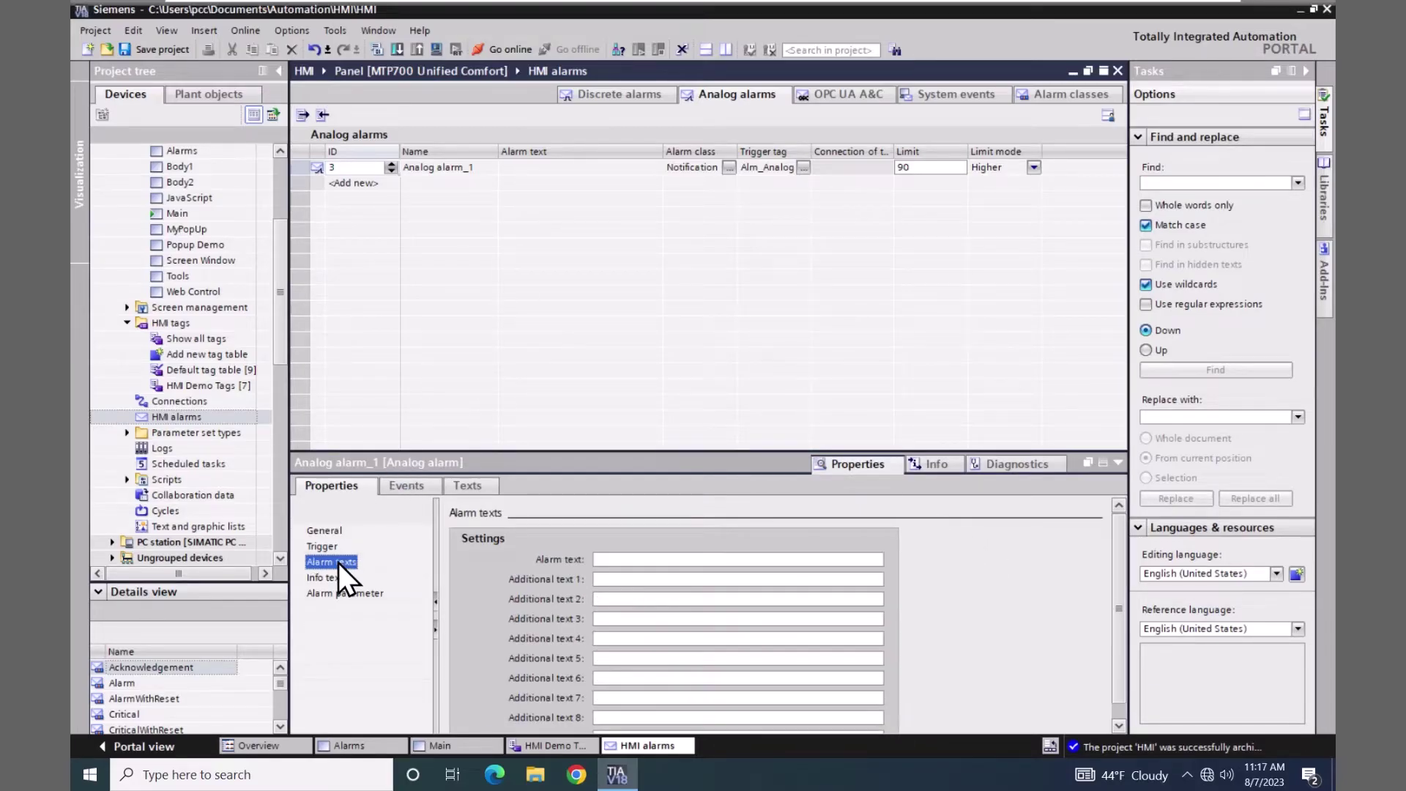
- Set Analog alarm_1's alarm text to 'Above 90' and open the Alarms screen
click(617, 559)
click(809, 617)
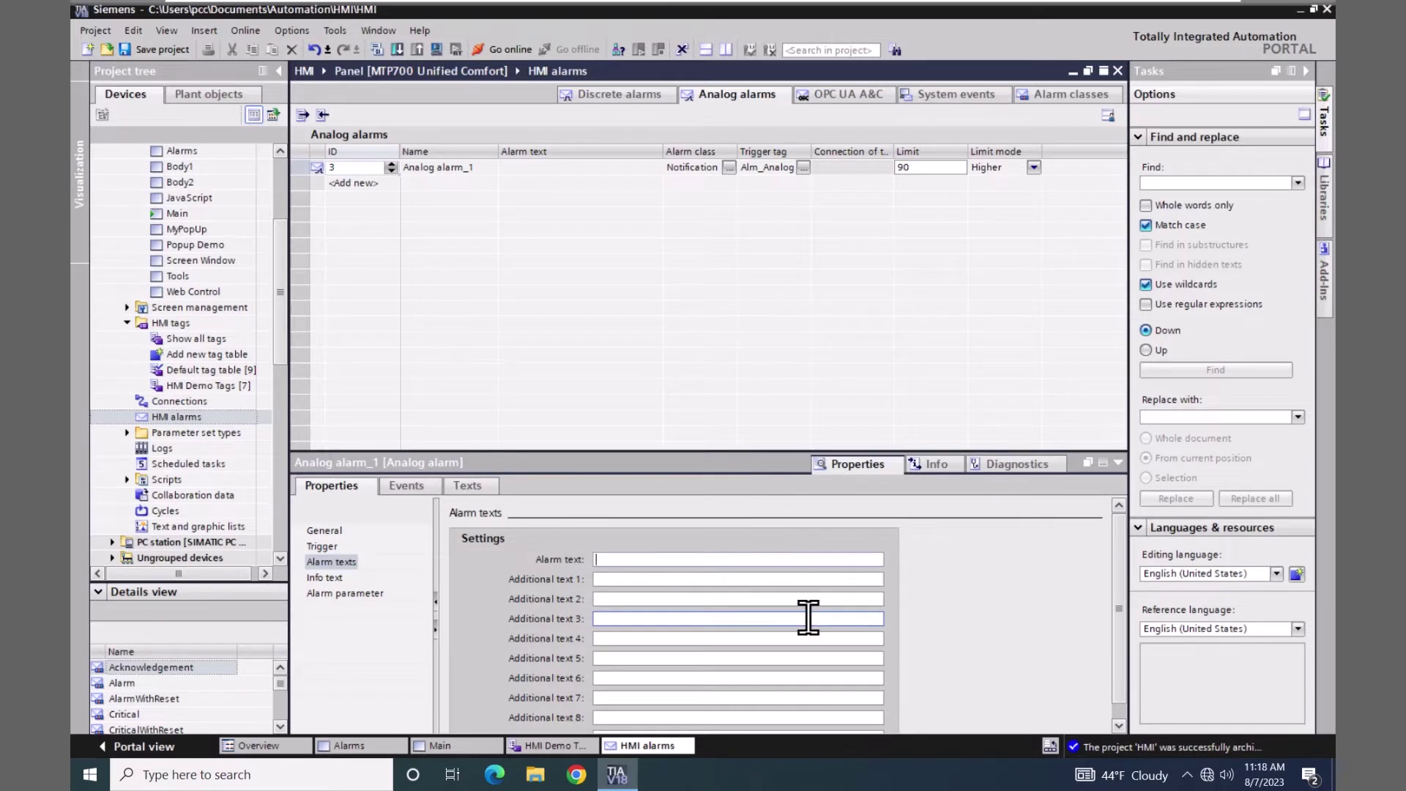
text(Above 90)
key(Return)
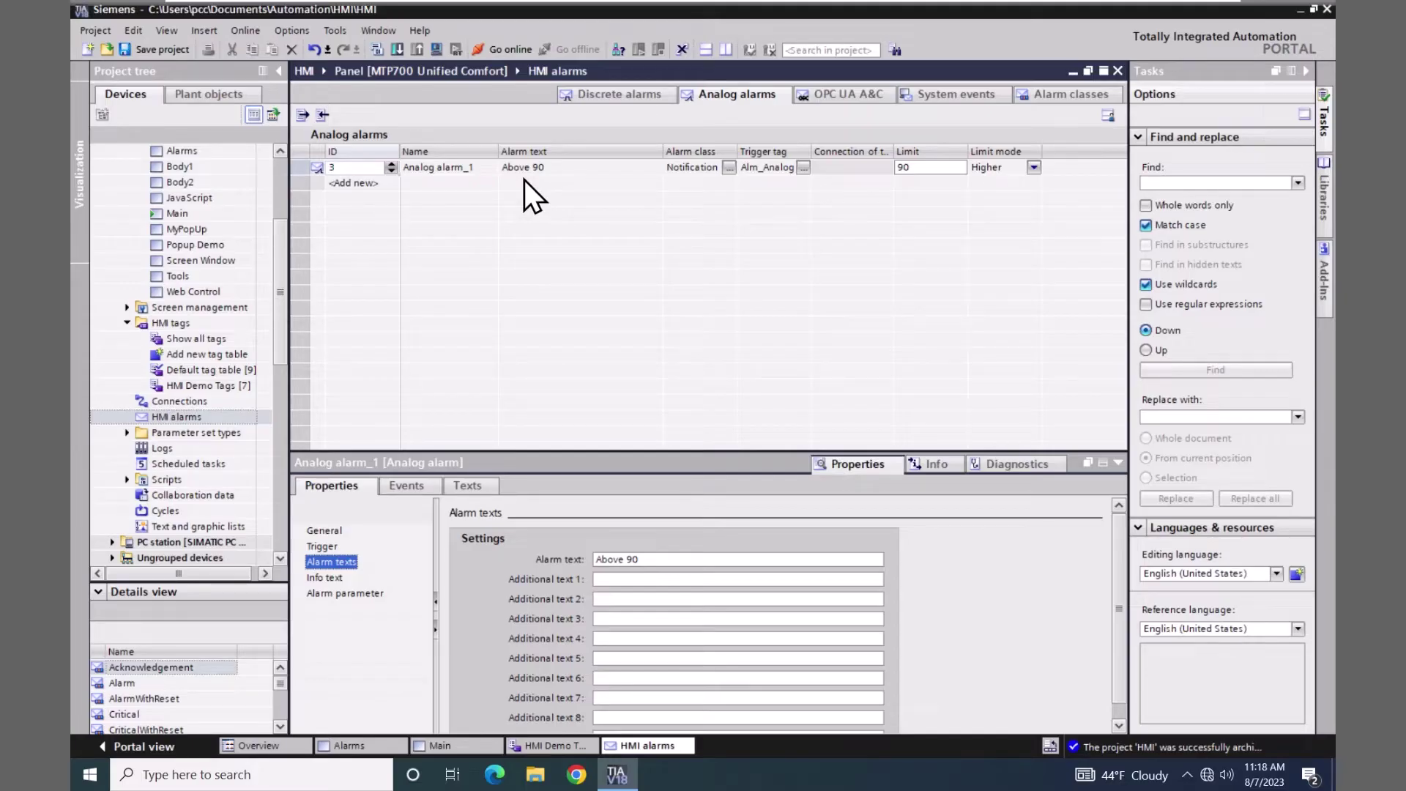
click(349, 746)
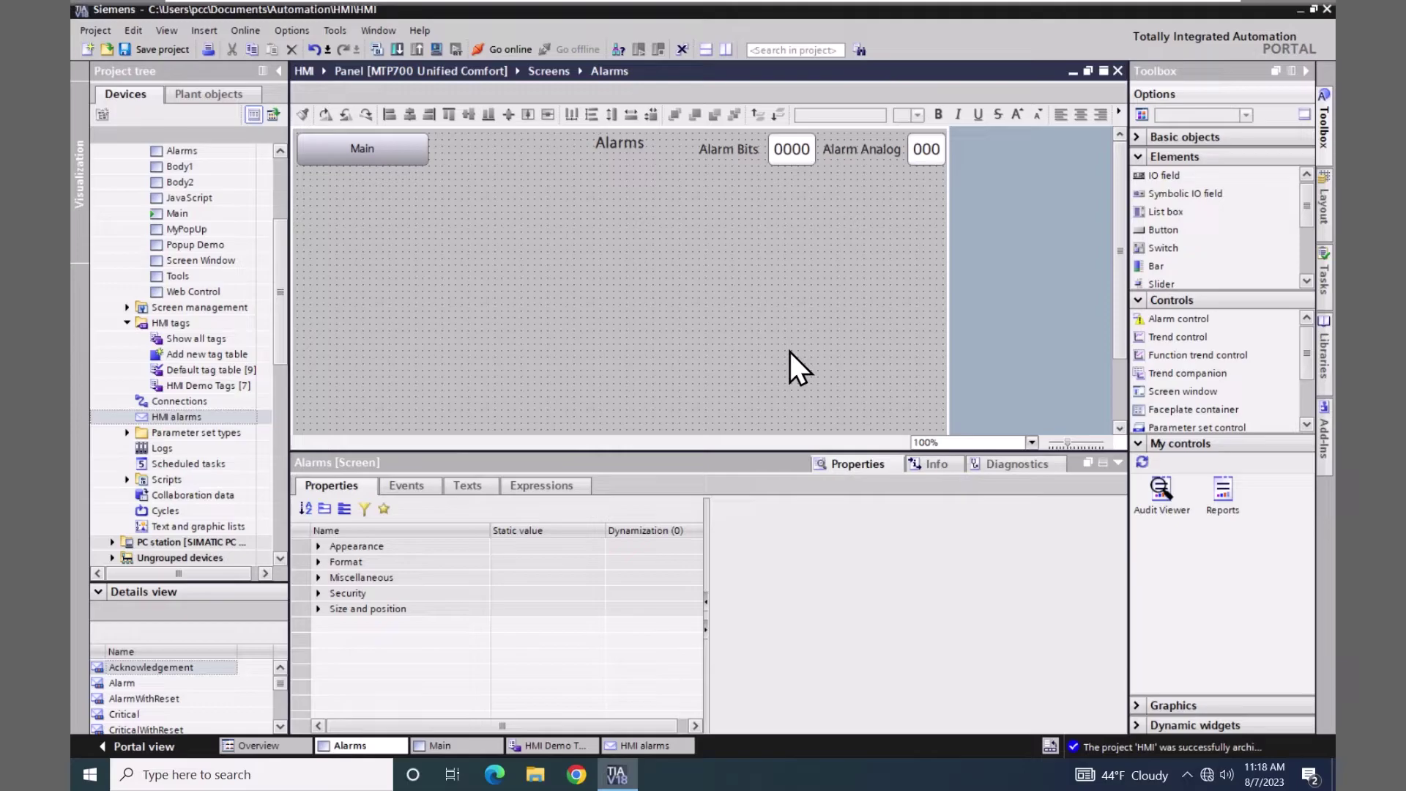
- Place an alarm control on the Alarms screen, widened to show Alarm class through Raise time
click(1141, 321)
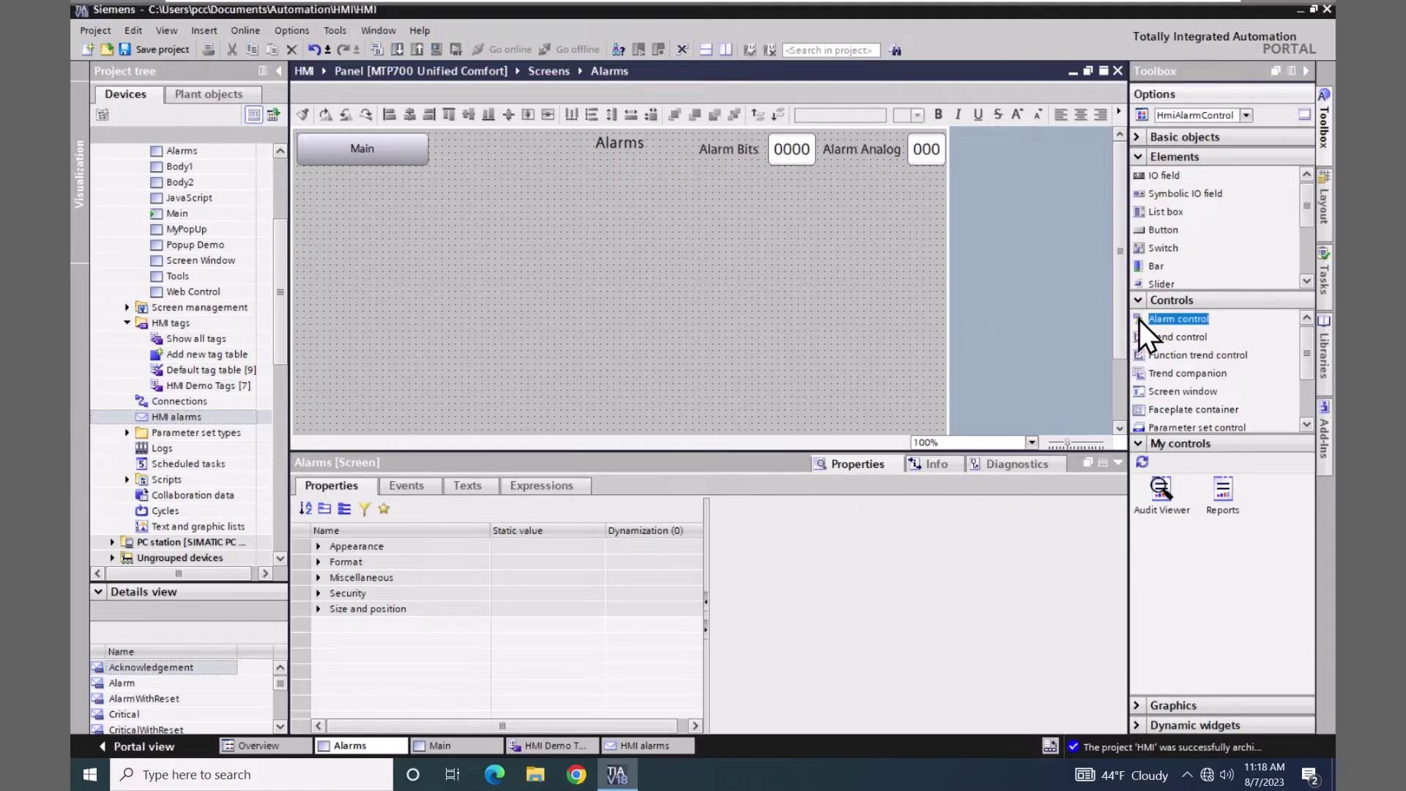
drag(1140, 319, 336, 170)
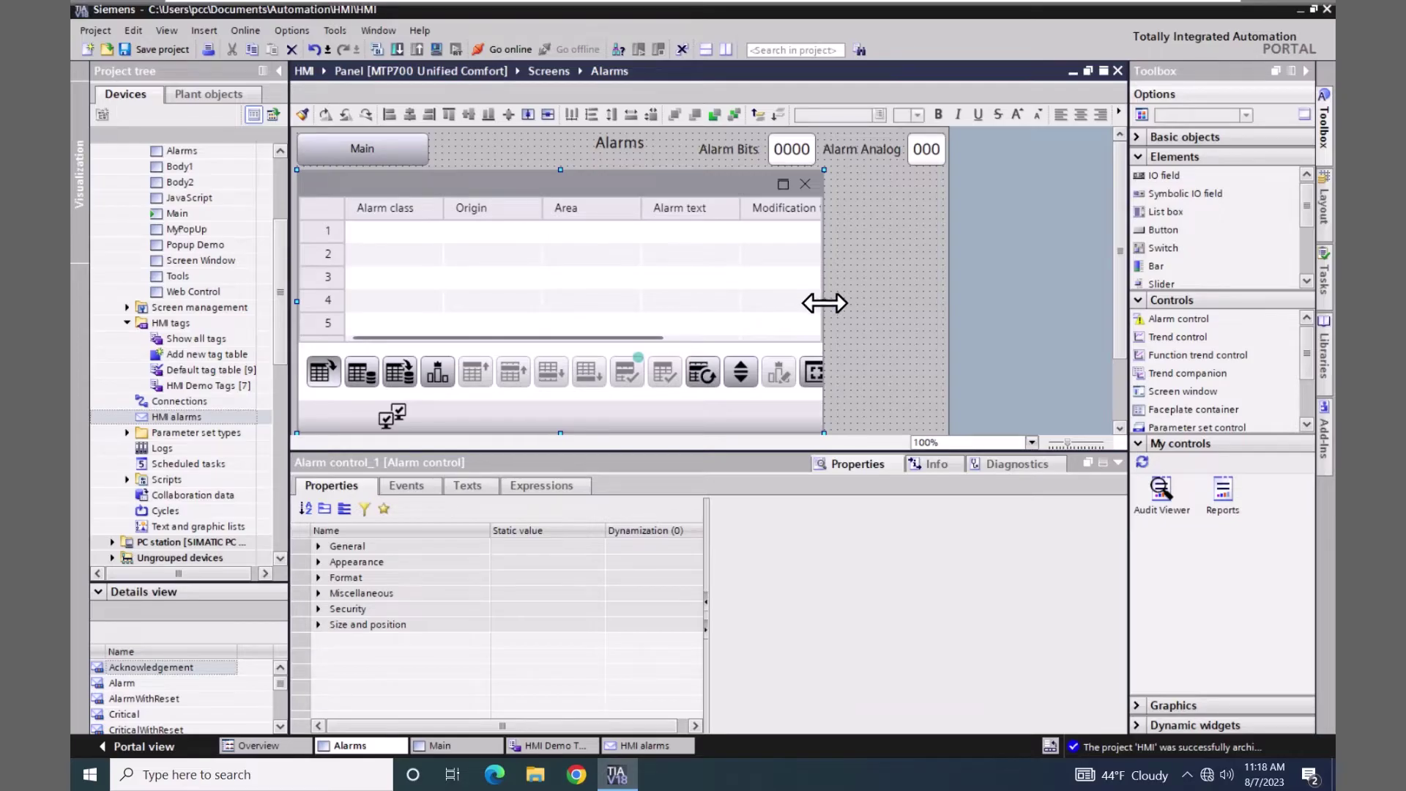
drag(837, 303, 939, 313)
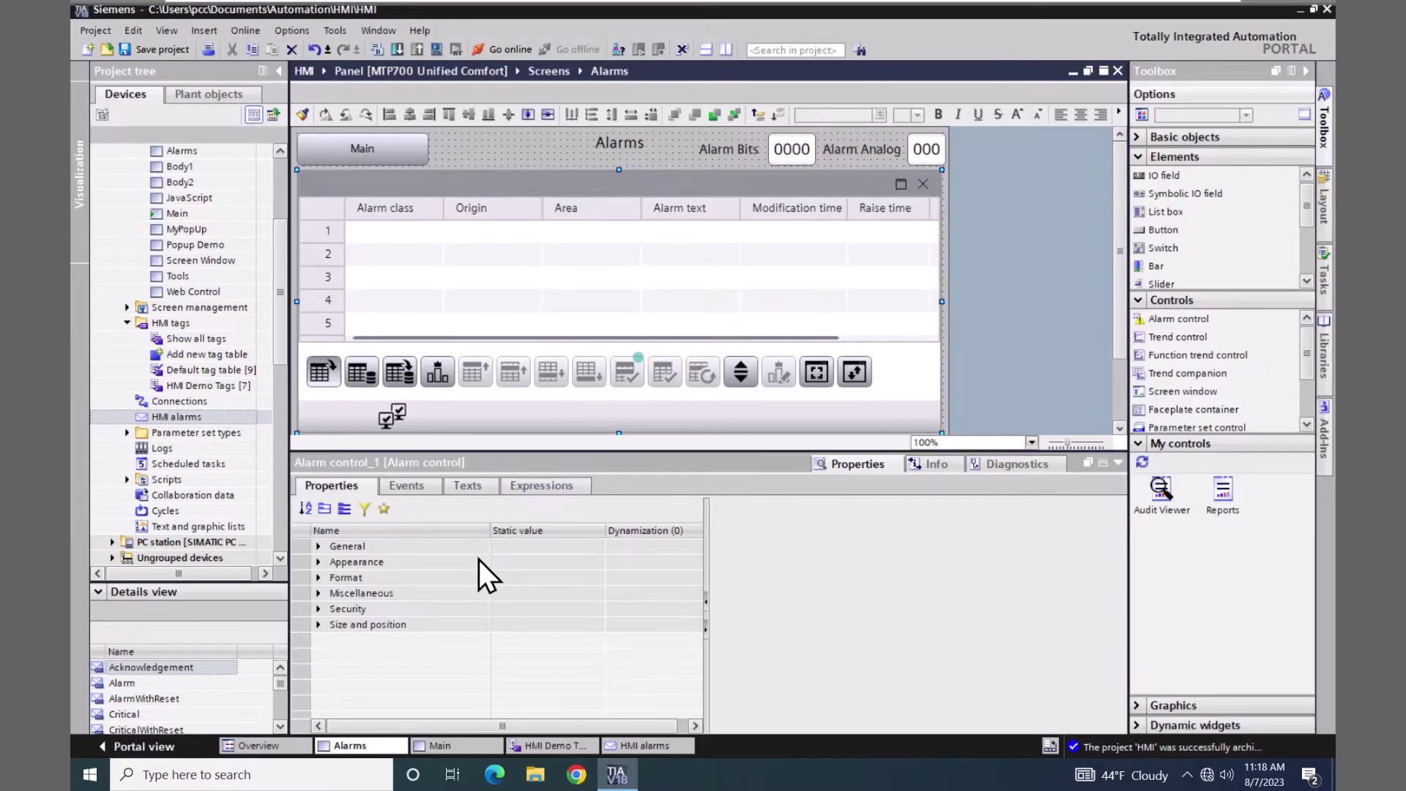
- Keep the alarm control's Alarm source set to Pending alarms
click(318, 546)
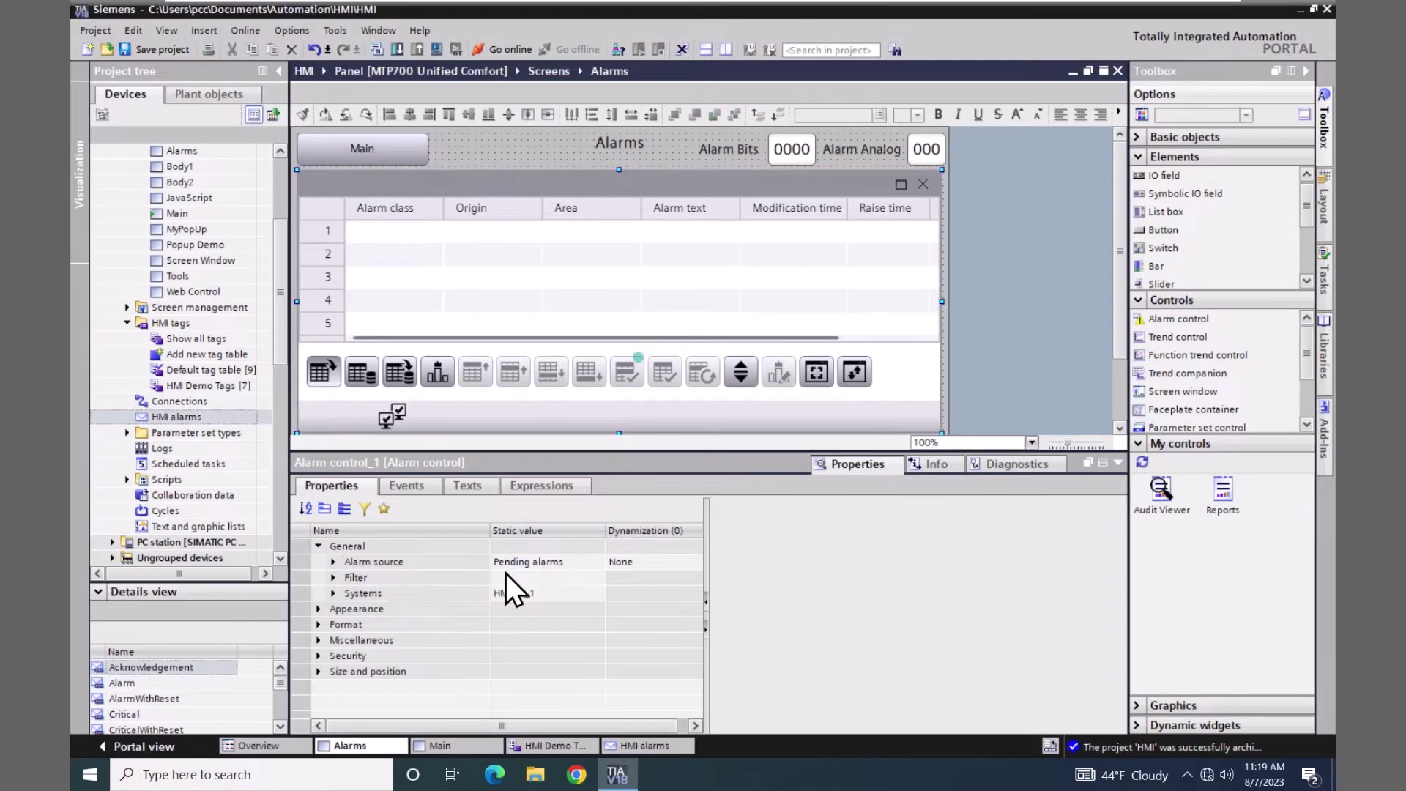
click(588, 564)
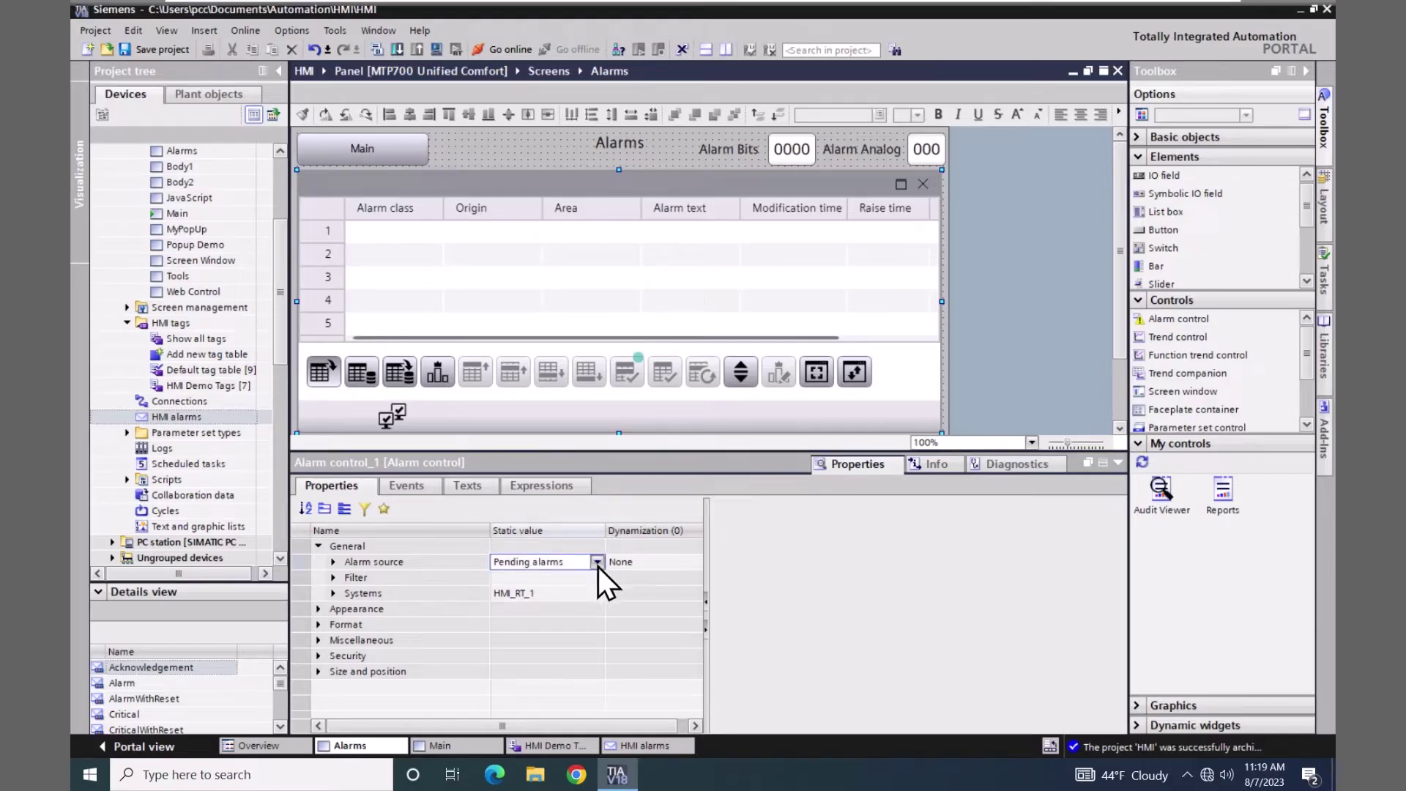
click(597, 563)
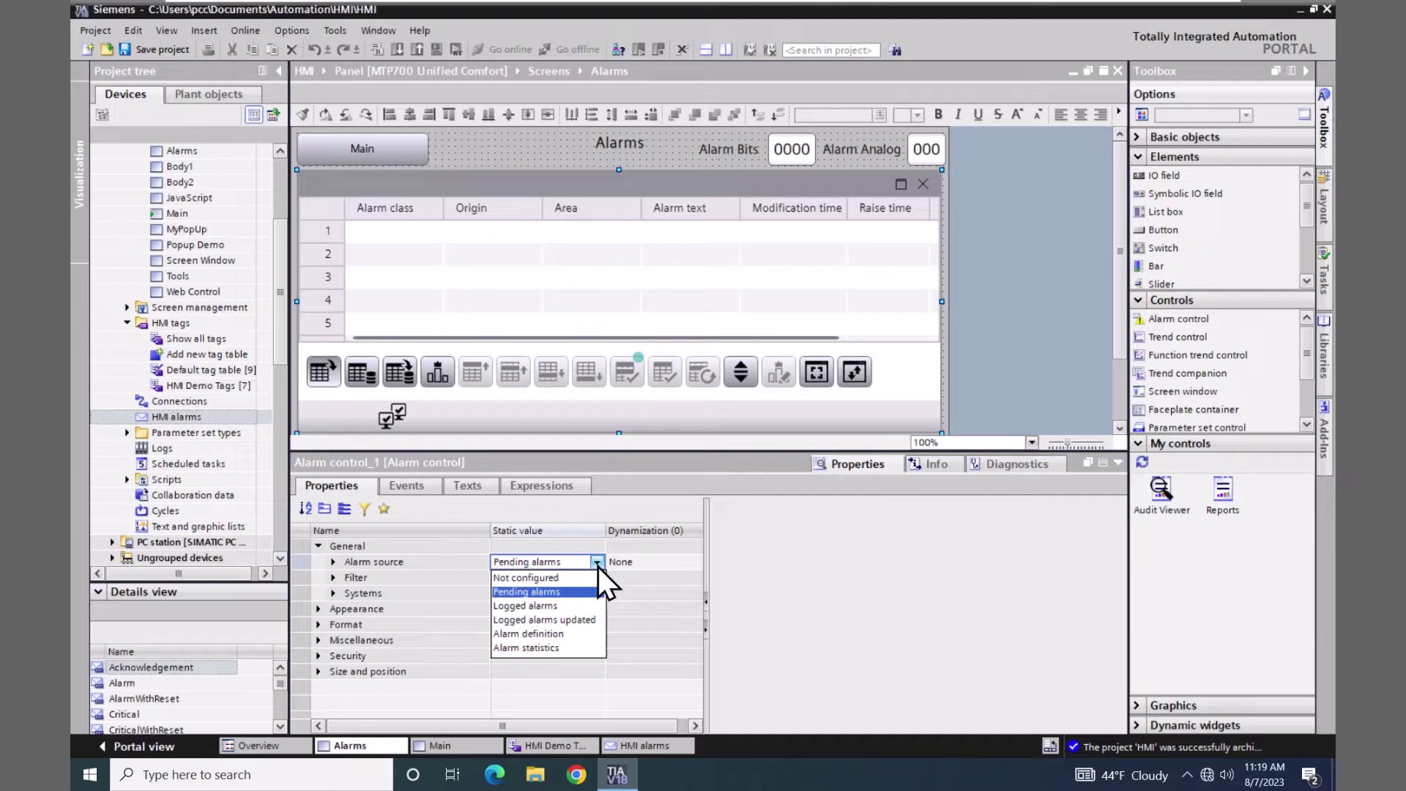
click(598, 562)
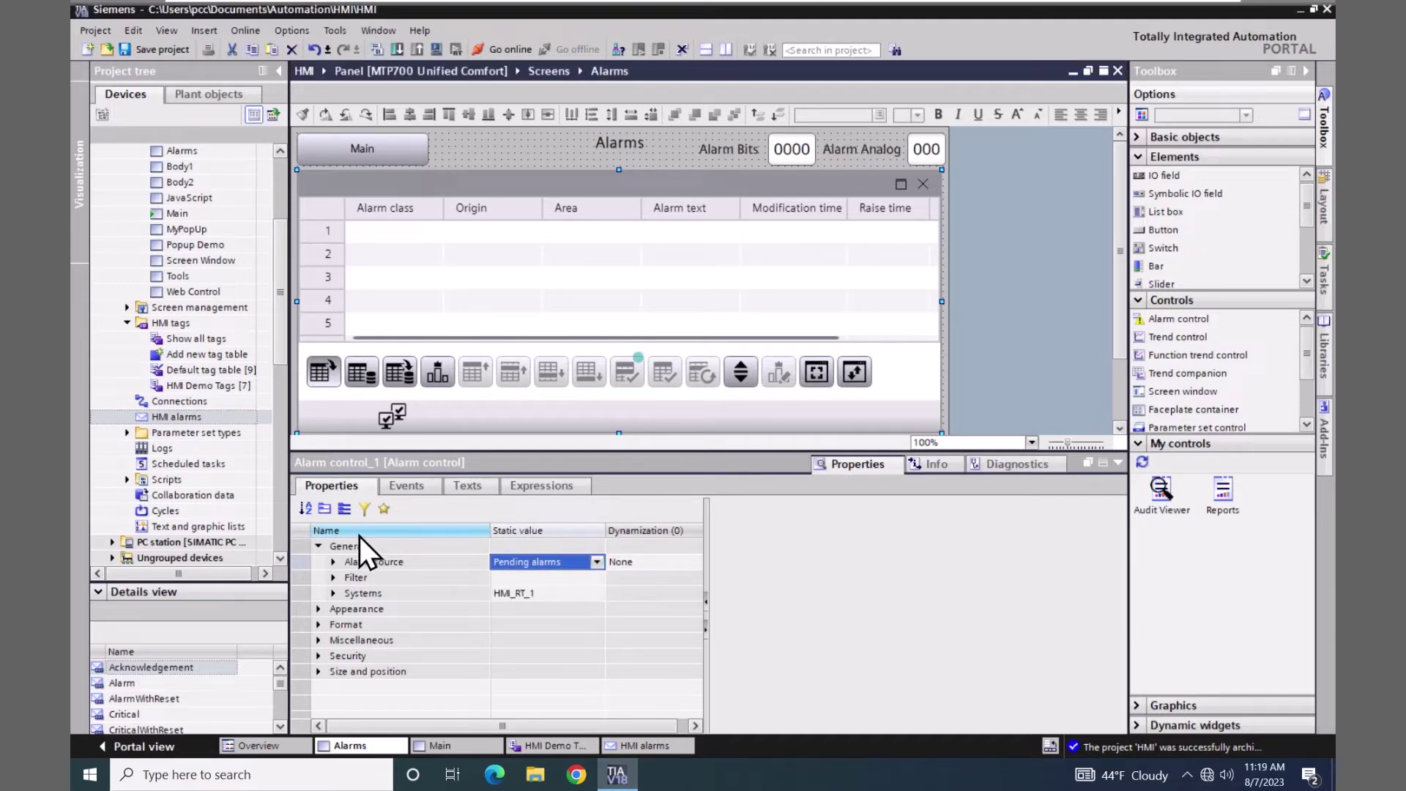
click(318, 547)
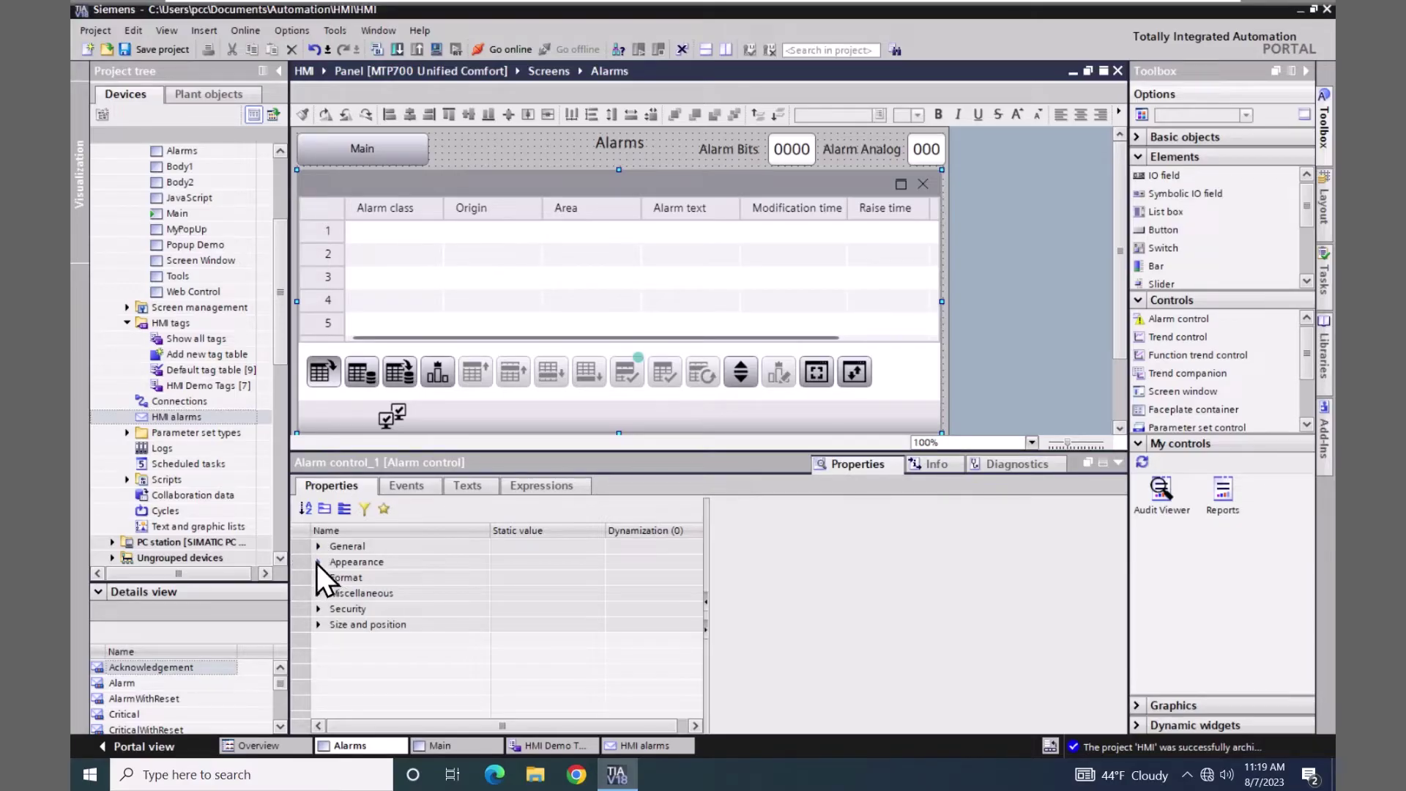
- Set the alarm control's Window settings to None, removing its heading and frame
click(318, 562)
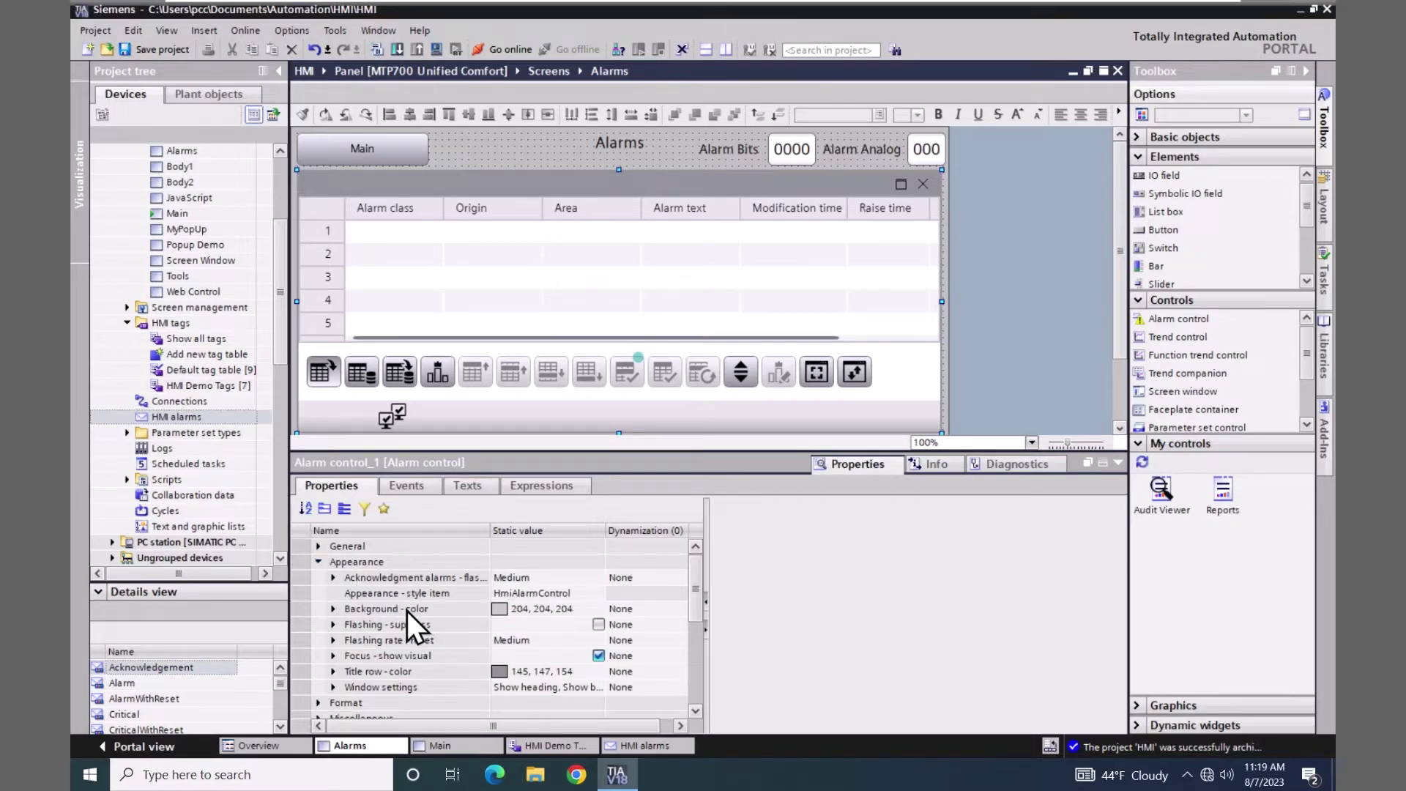
click(596, 690)
click(599, 689)
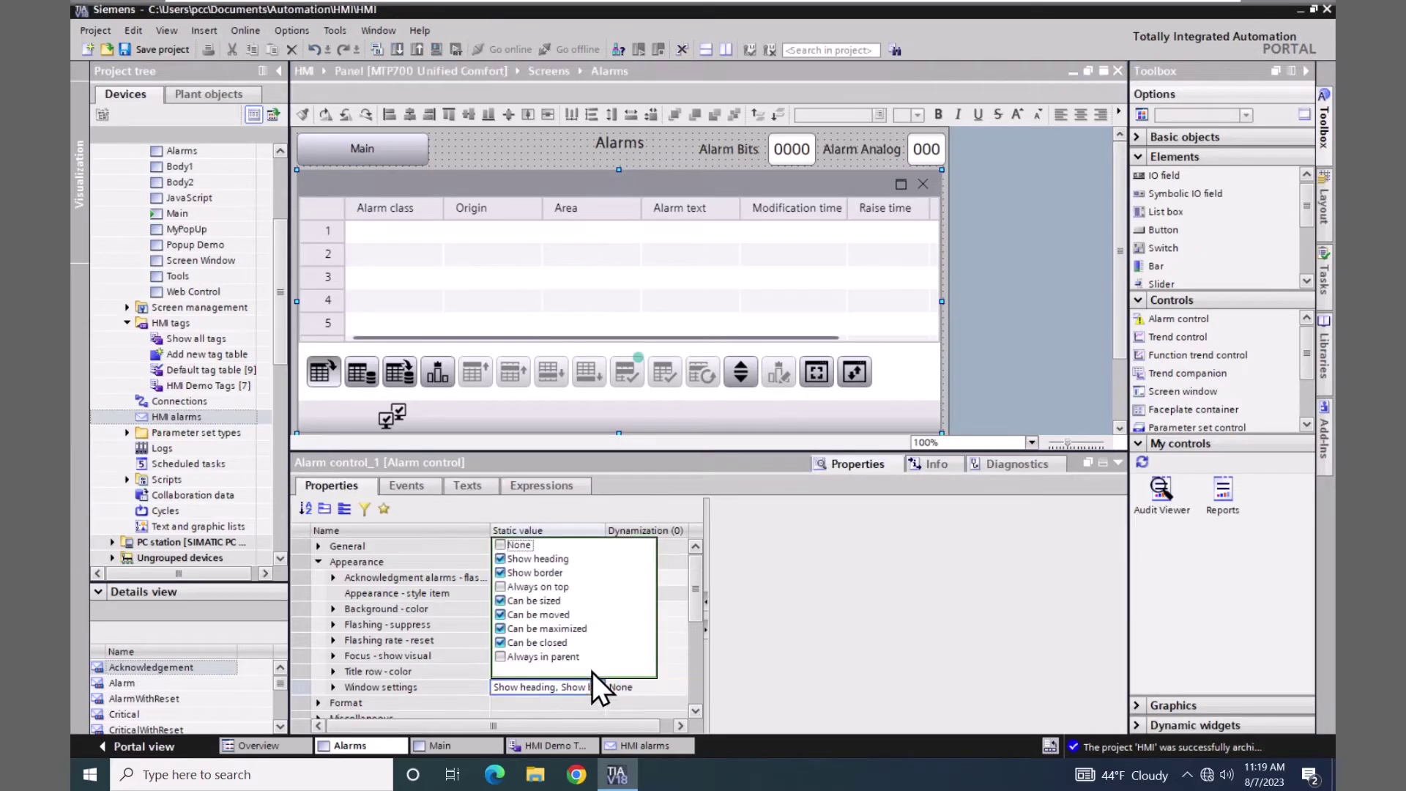
click(503, 547)
click(797, 590)
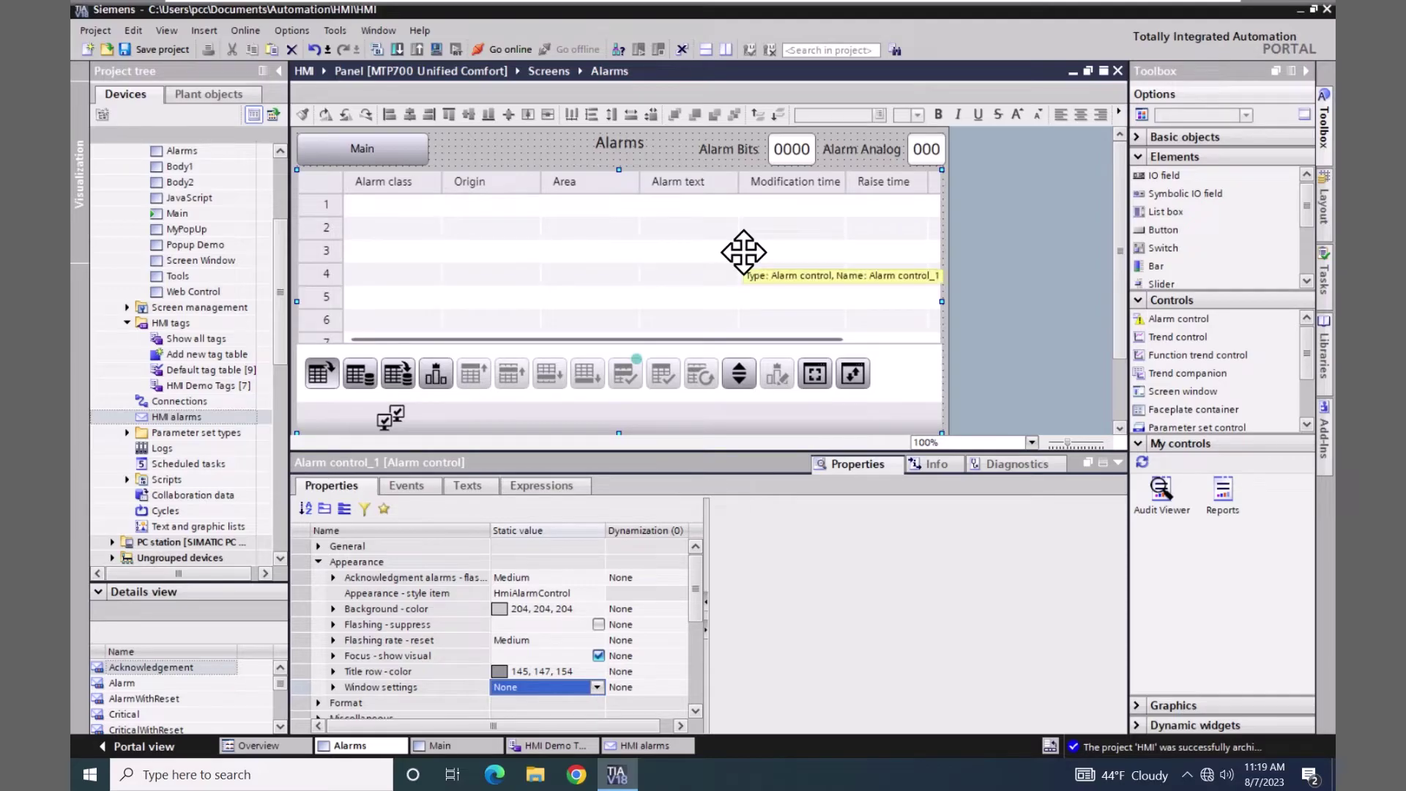
click(317, 561)
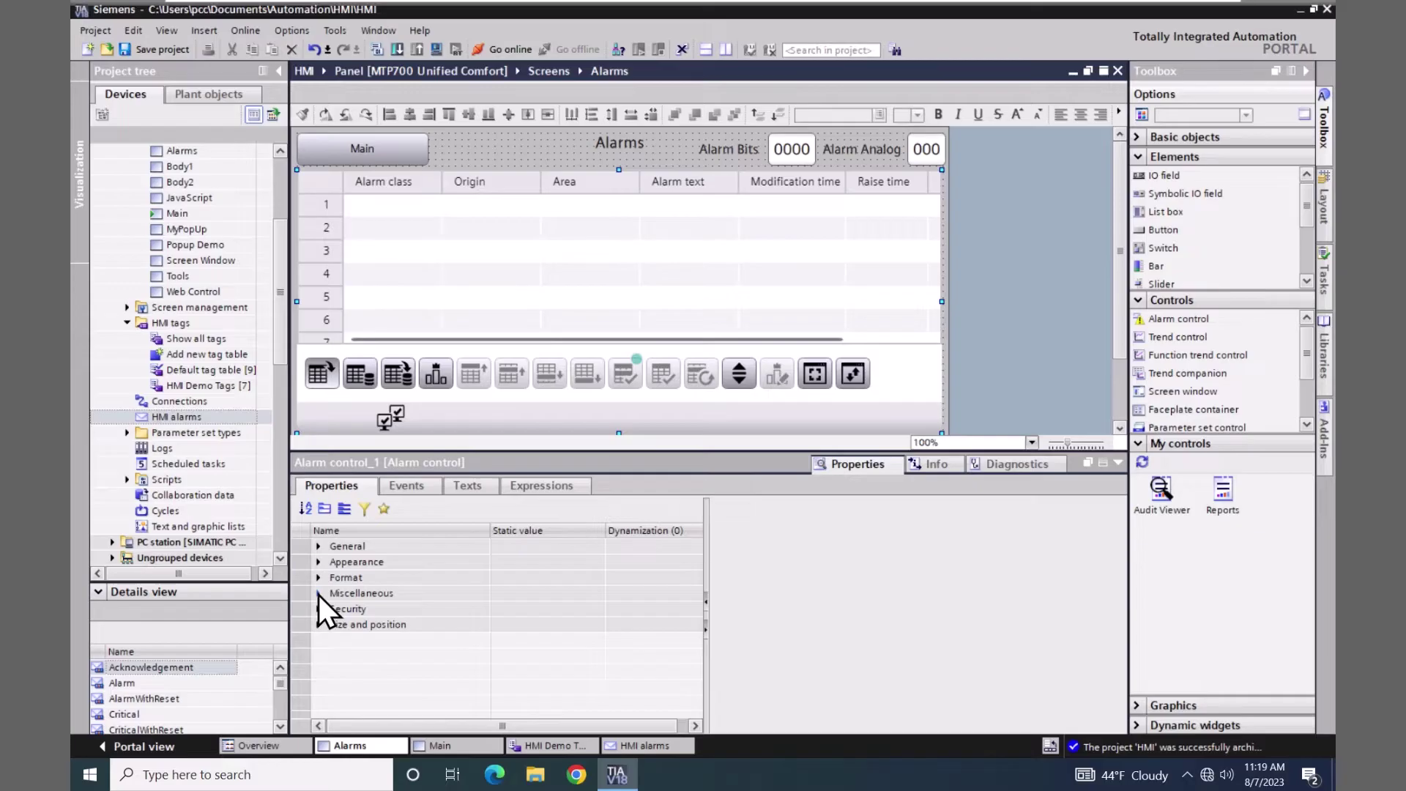
- Show the settings of column [10] Alarm text under Miscellaneous > Alarm view > Columns
click(318, 593)
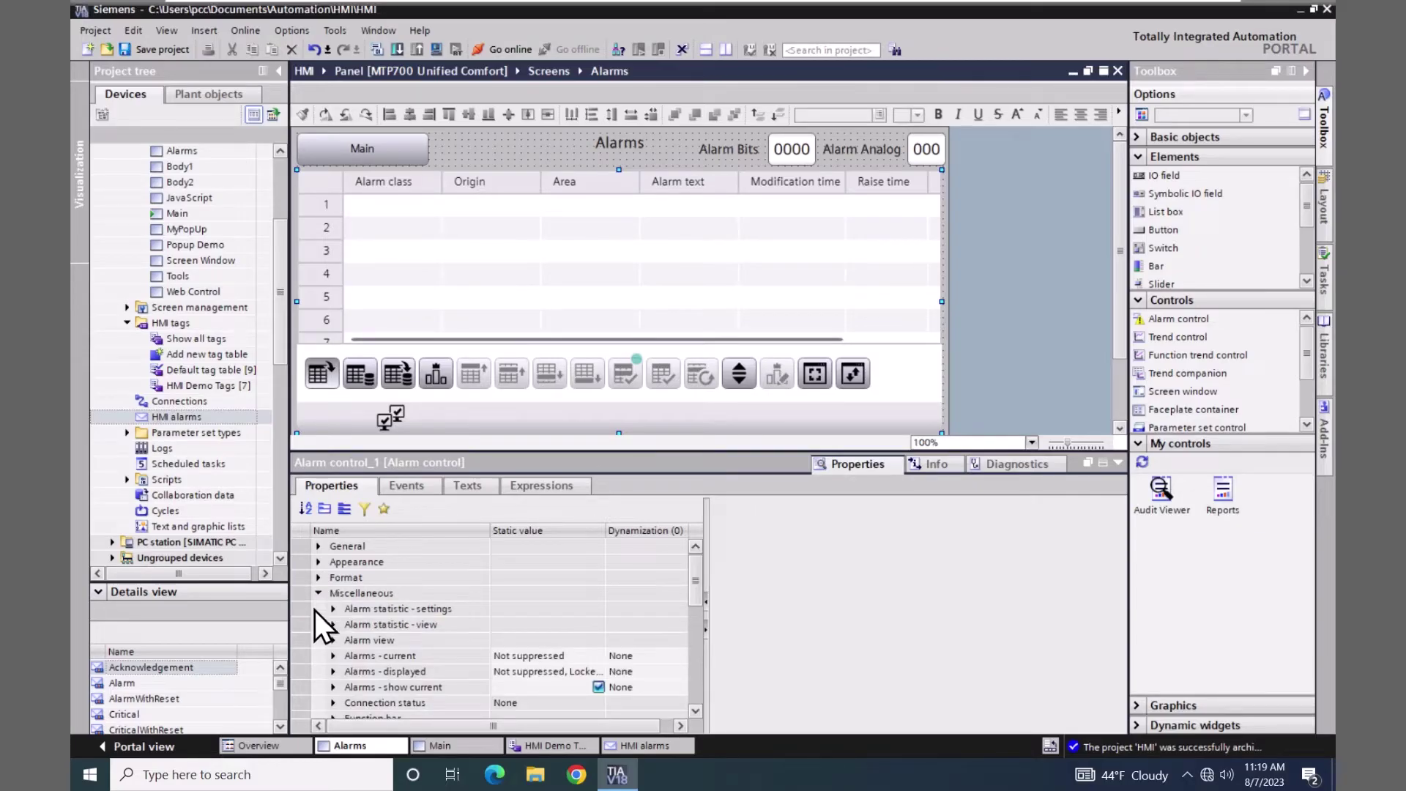
click(334, 640)
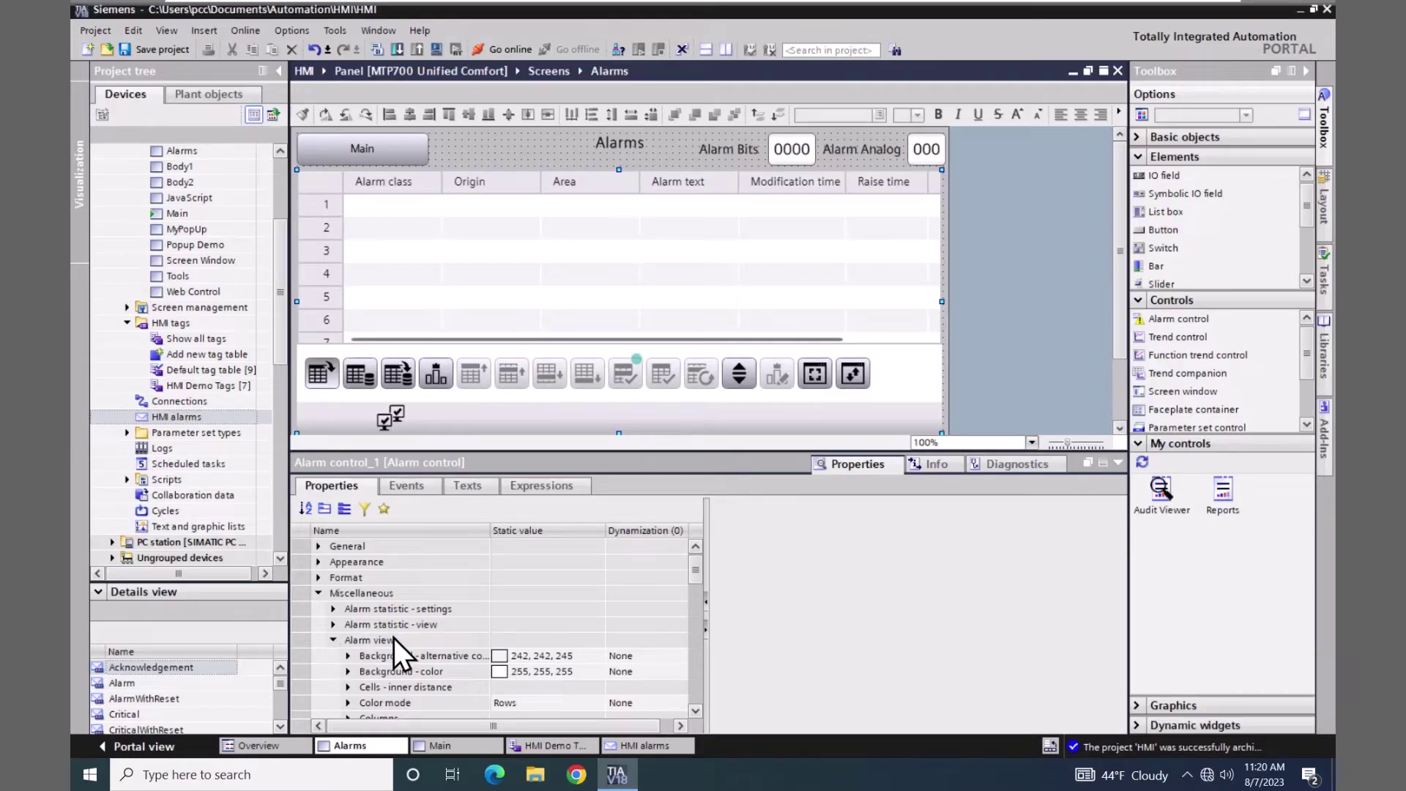
drag(697, 558, 636, 586)
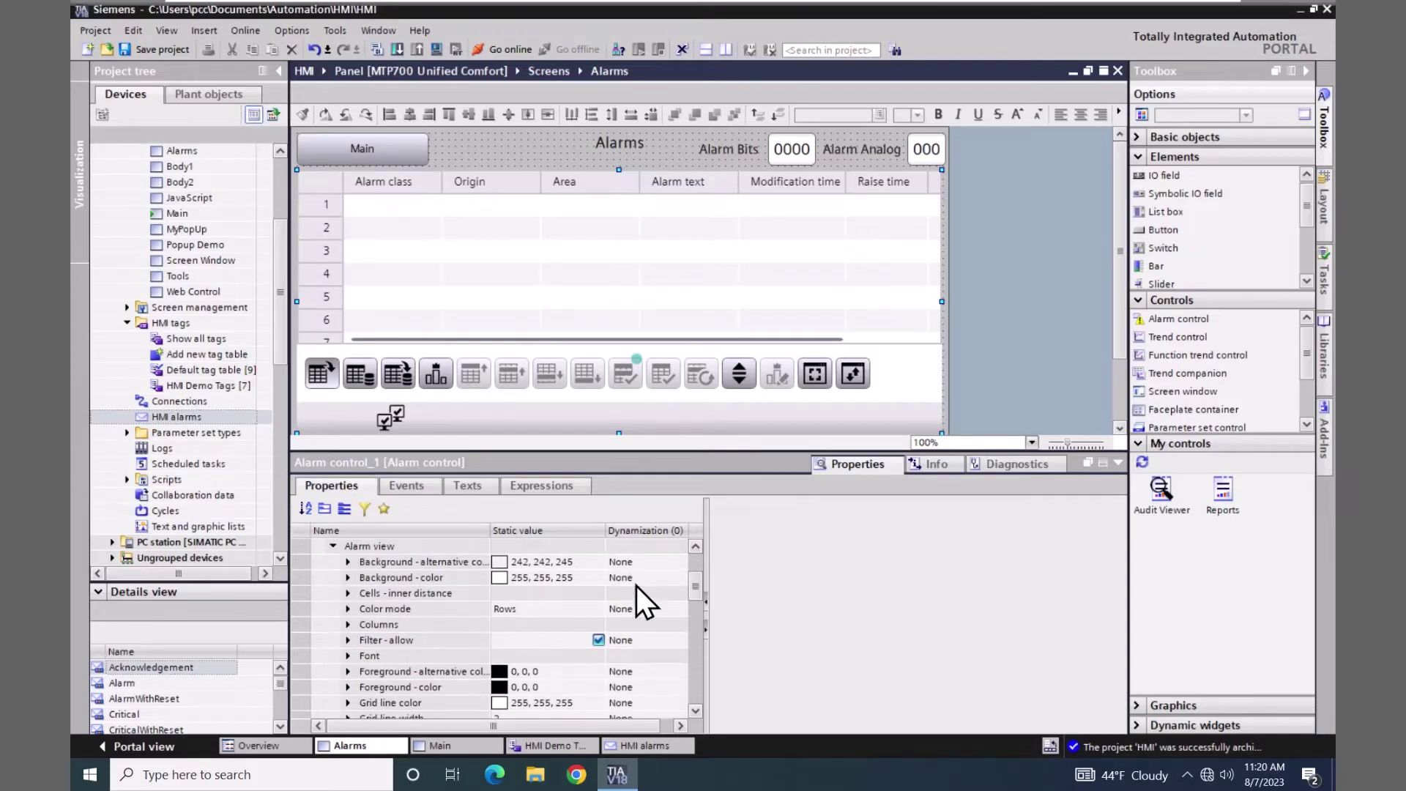
click(349, 626)
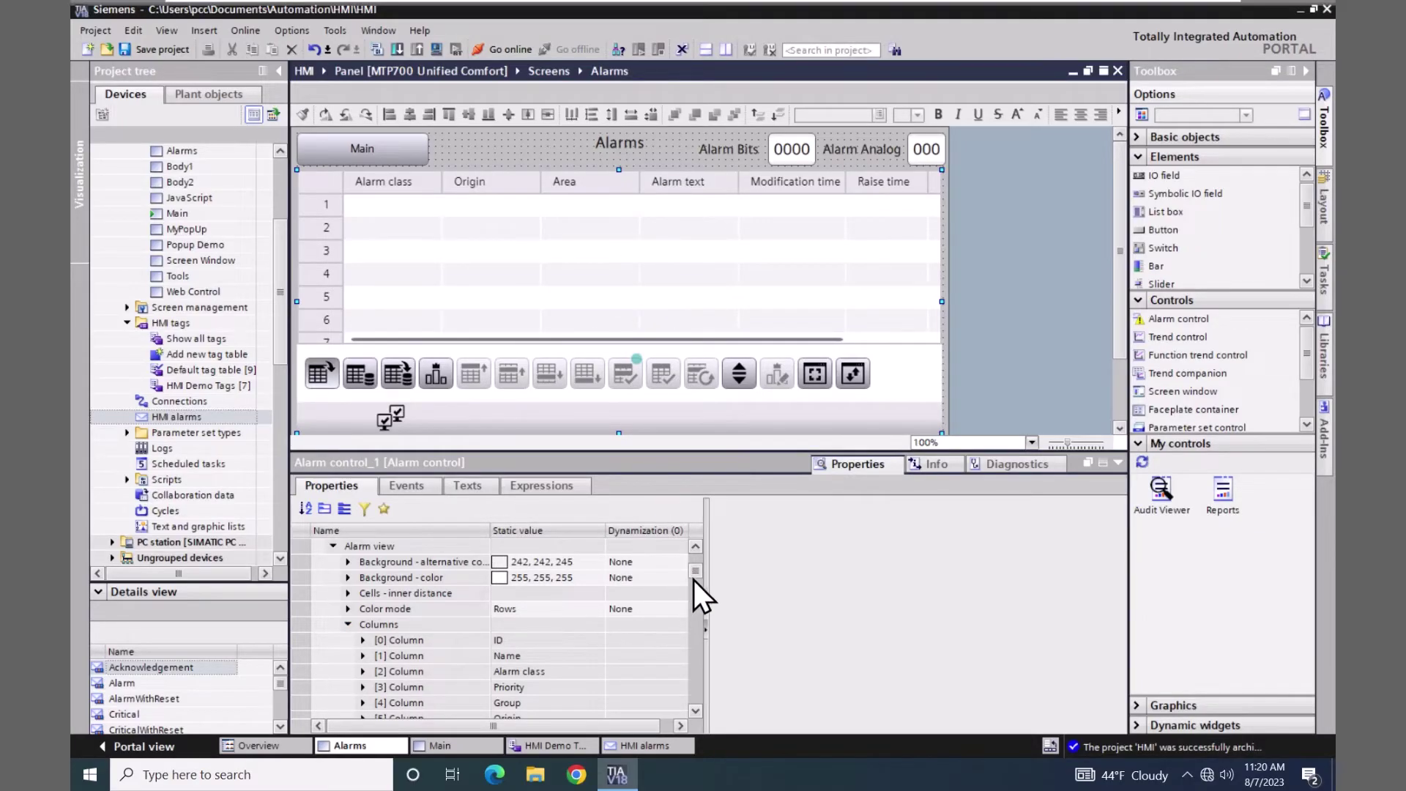
drag(695, 573, 692, 588)
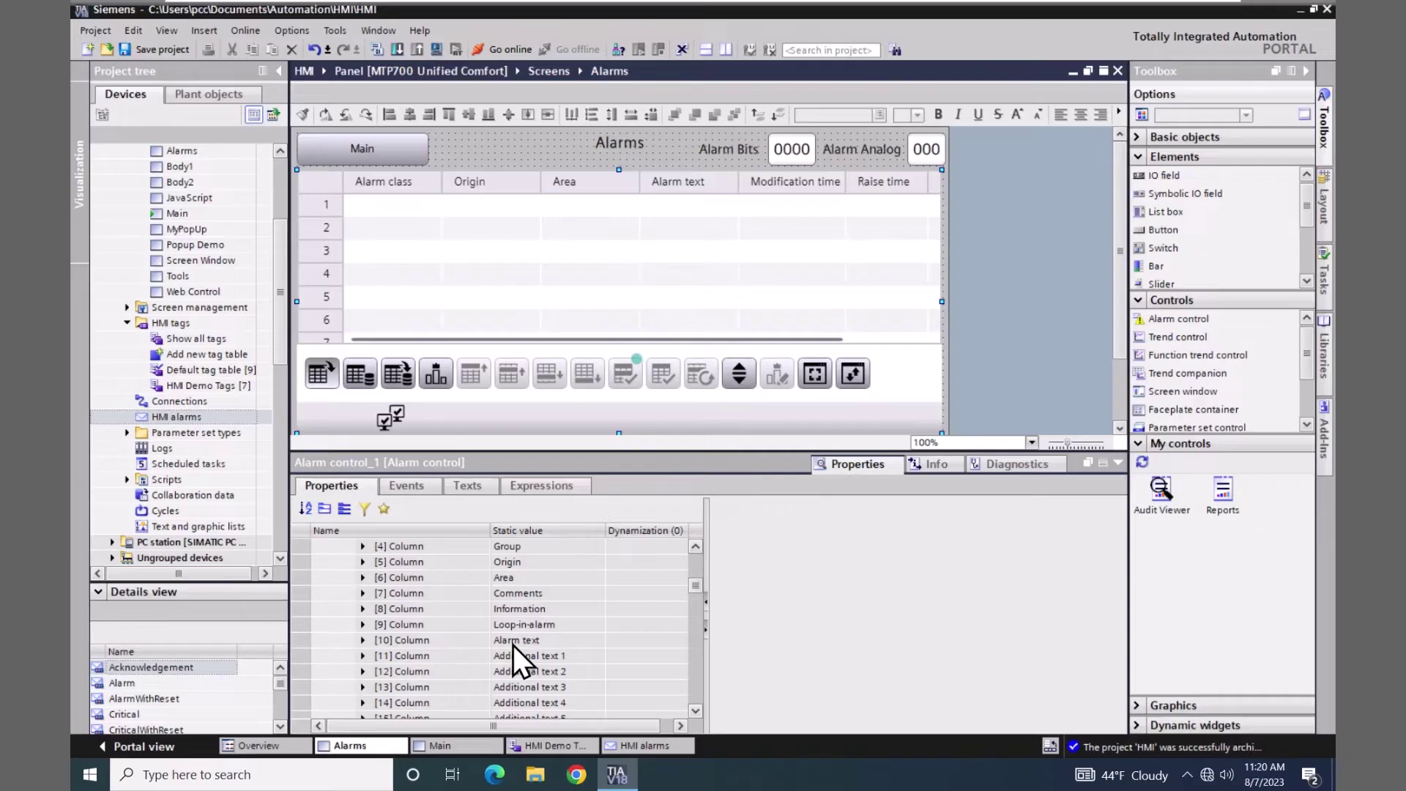
click(363, 640)
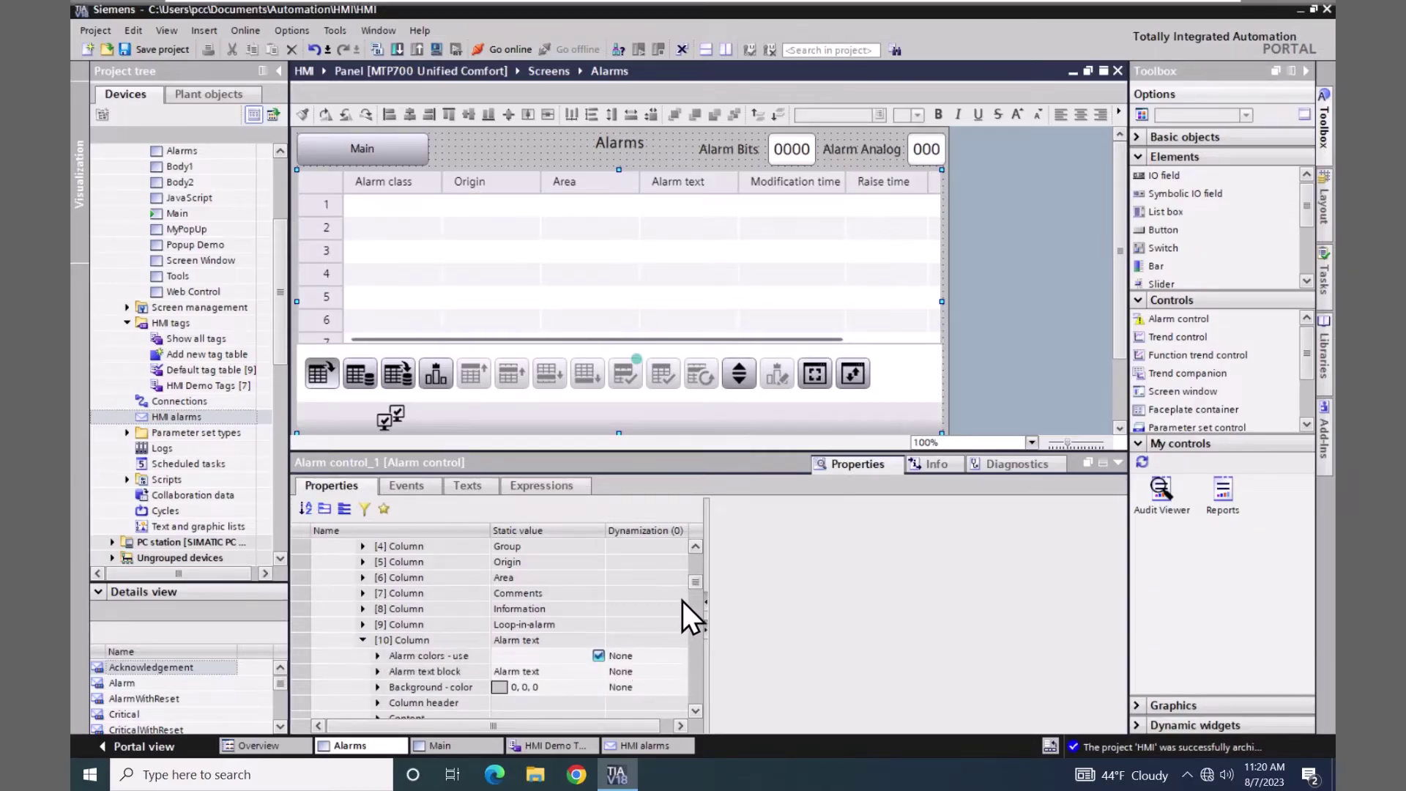
drag(698, 586, 700, 601)
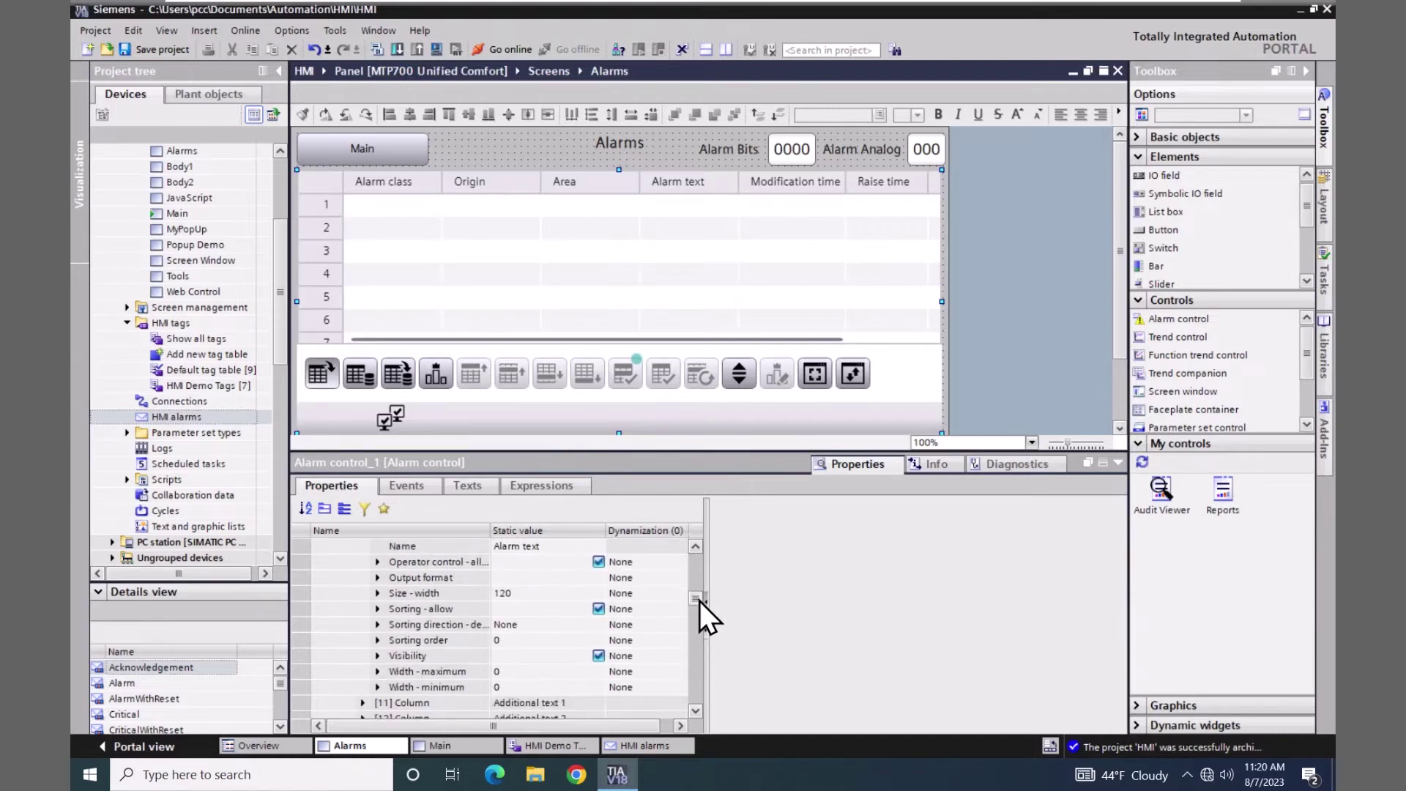
- Change the Alarm text column width from 120 to 200
click(508, 594)
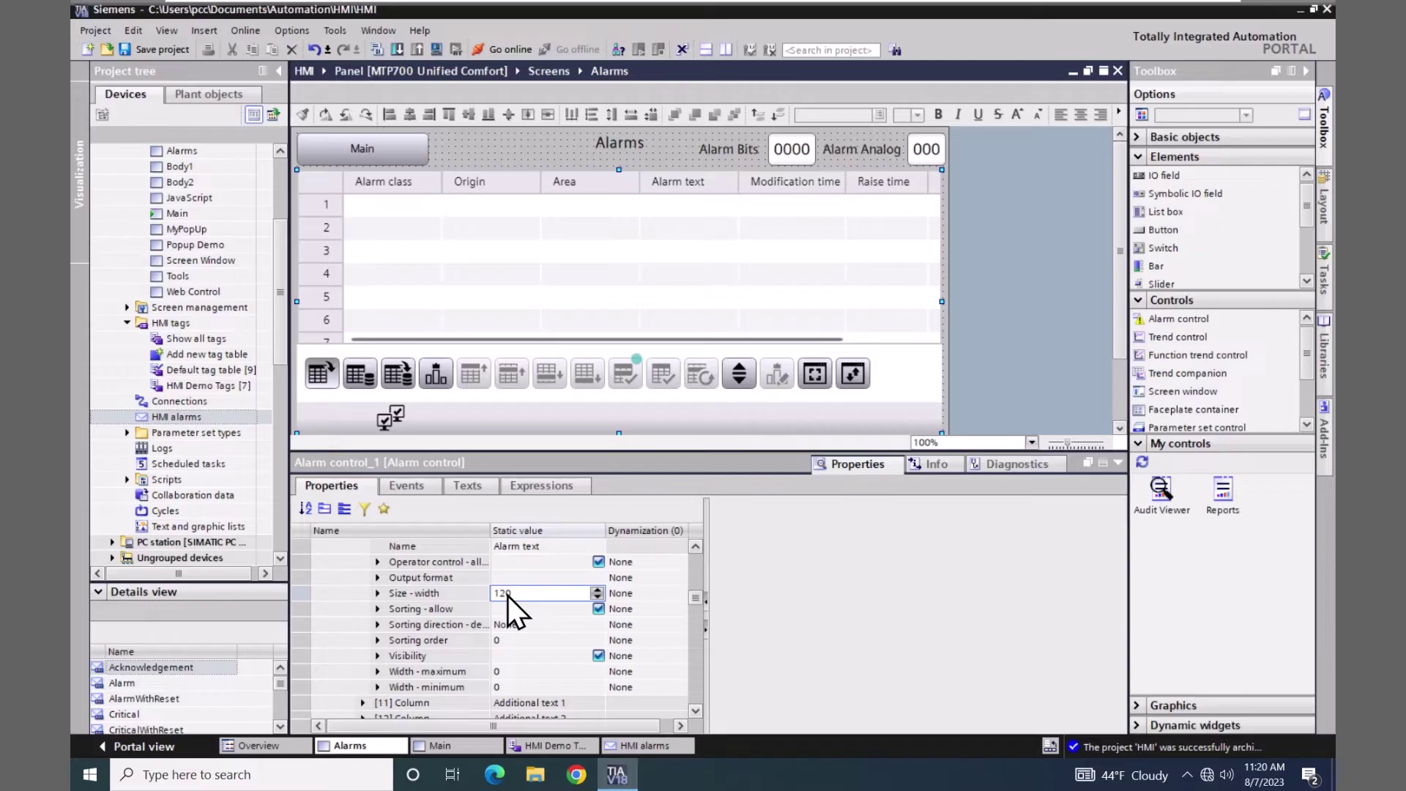
double_click(540, 597)
text(200)
key(Return)
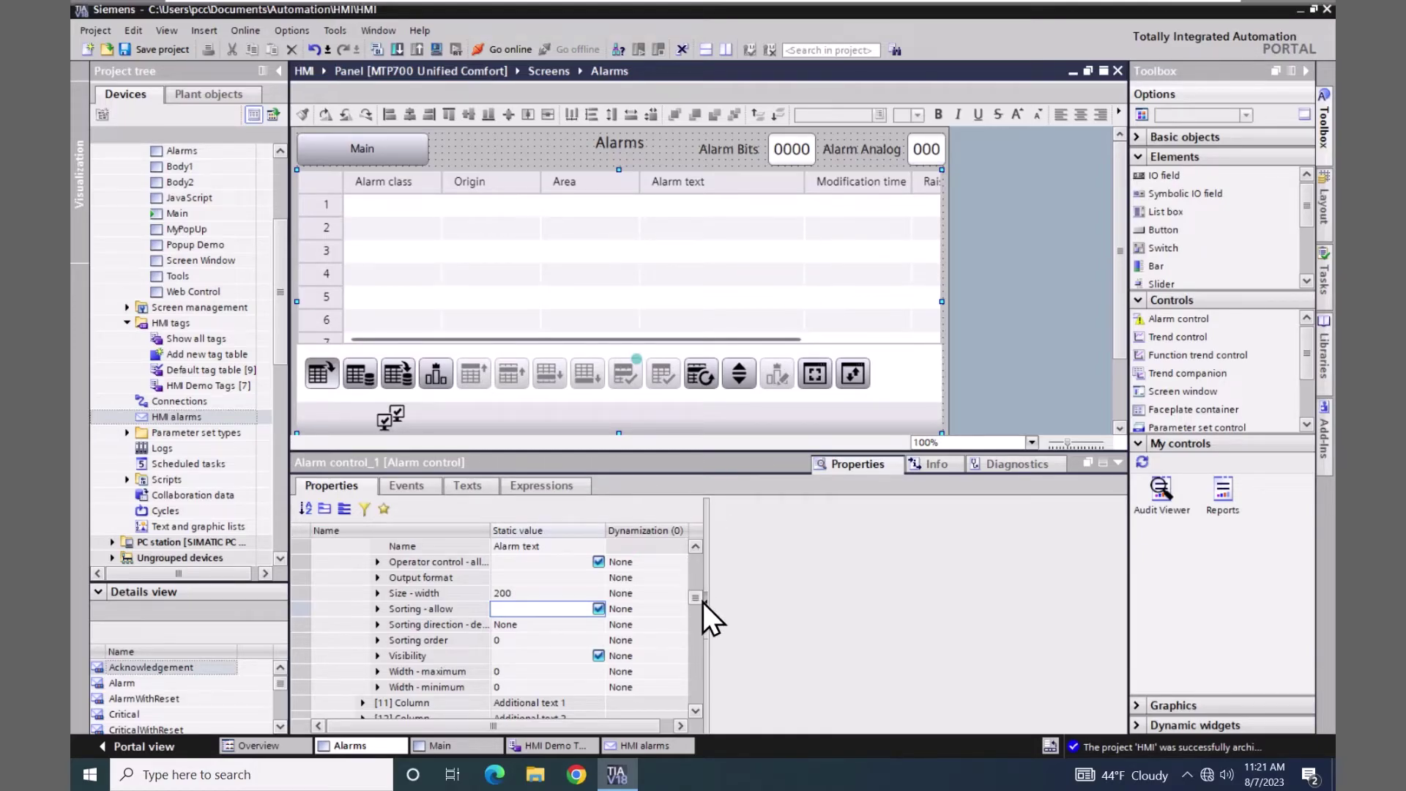
- Hide the Modification time and Origin columns in the alarm table
drag(696, 596, 696, 612)
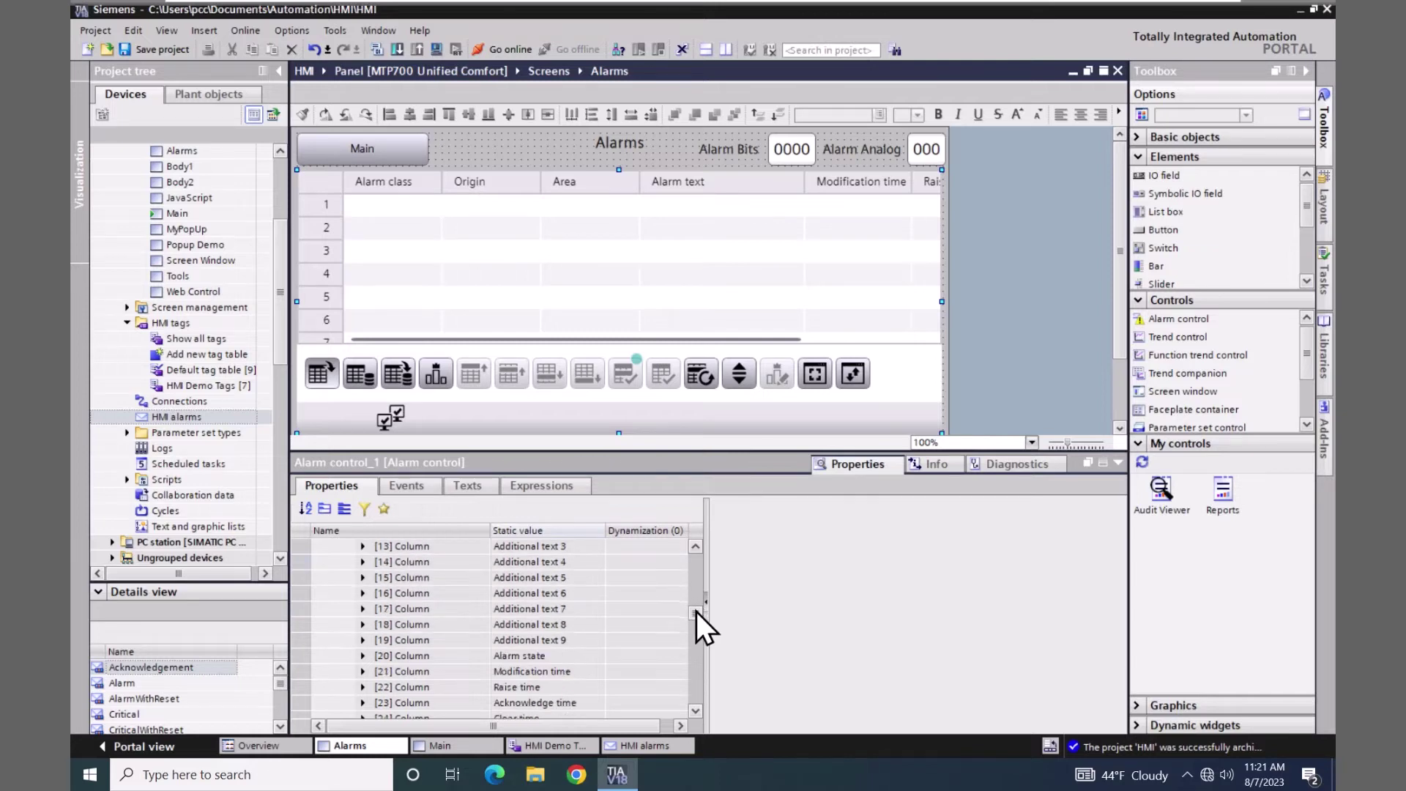
click(363, 672)
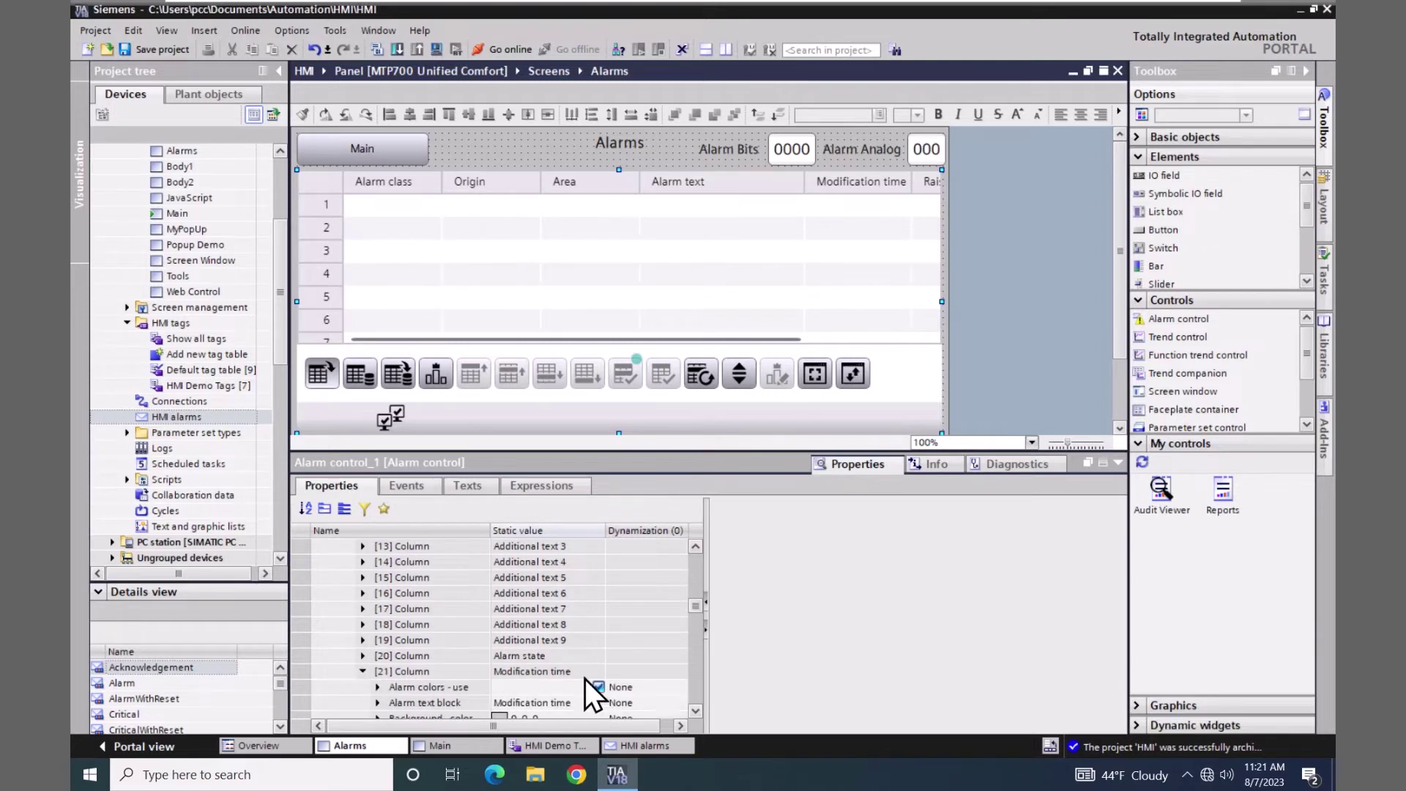
drag(694, 608, 670, 627)
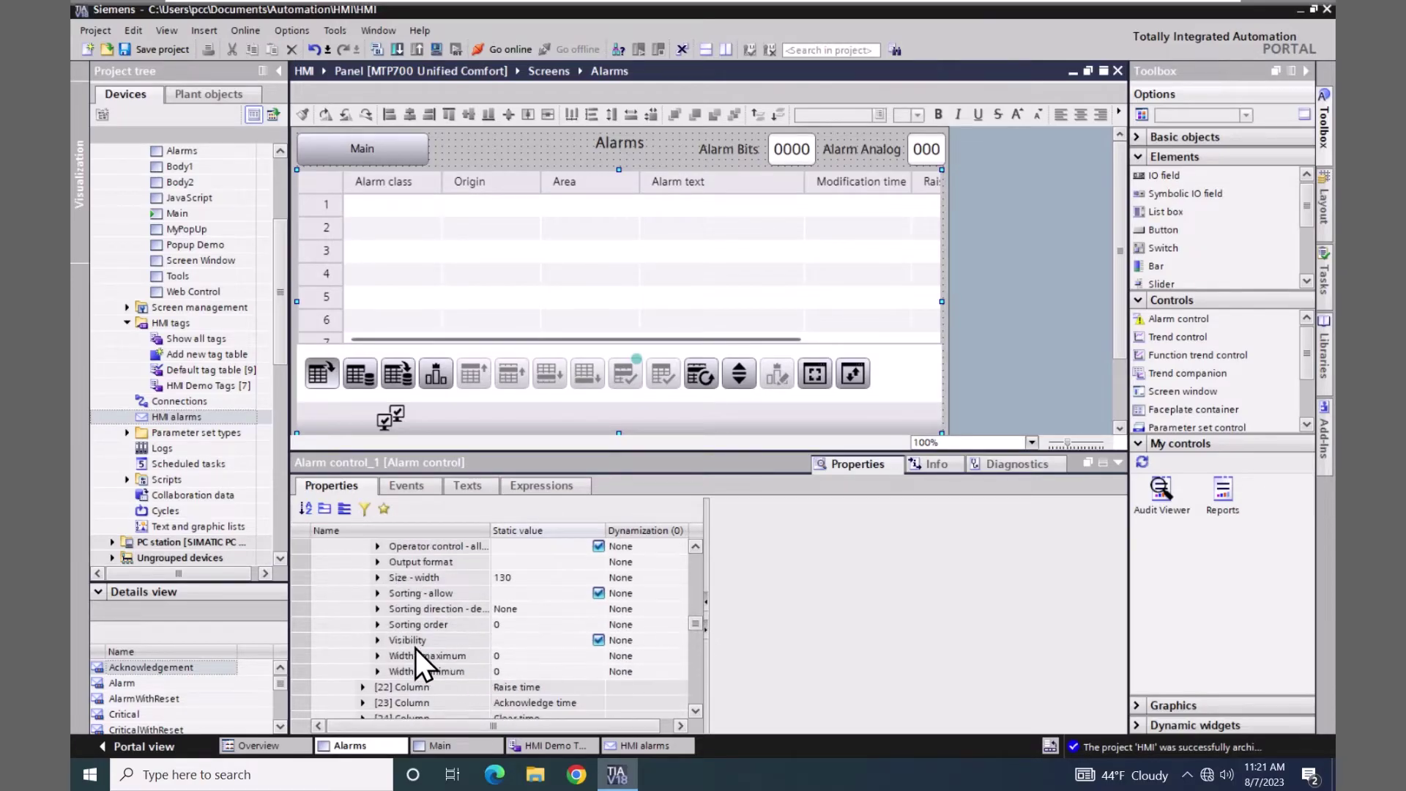
click(598, 640)
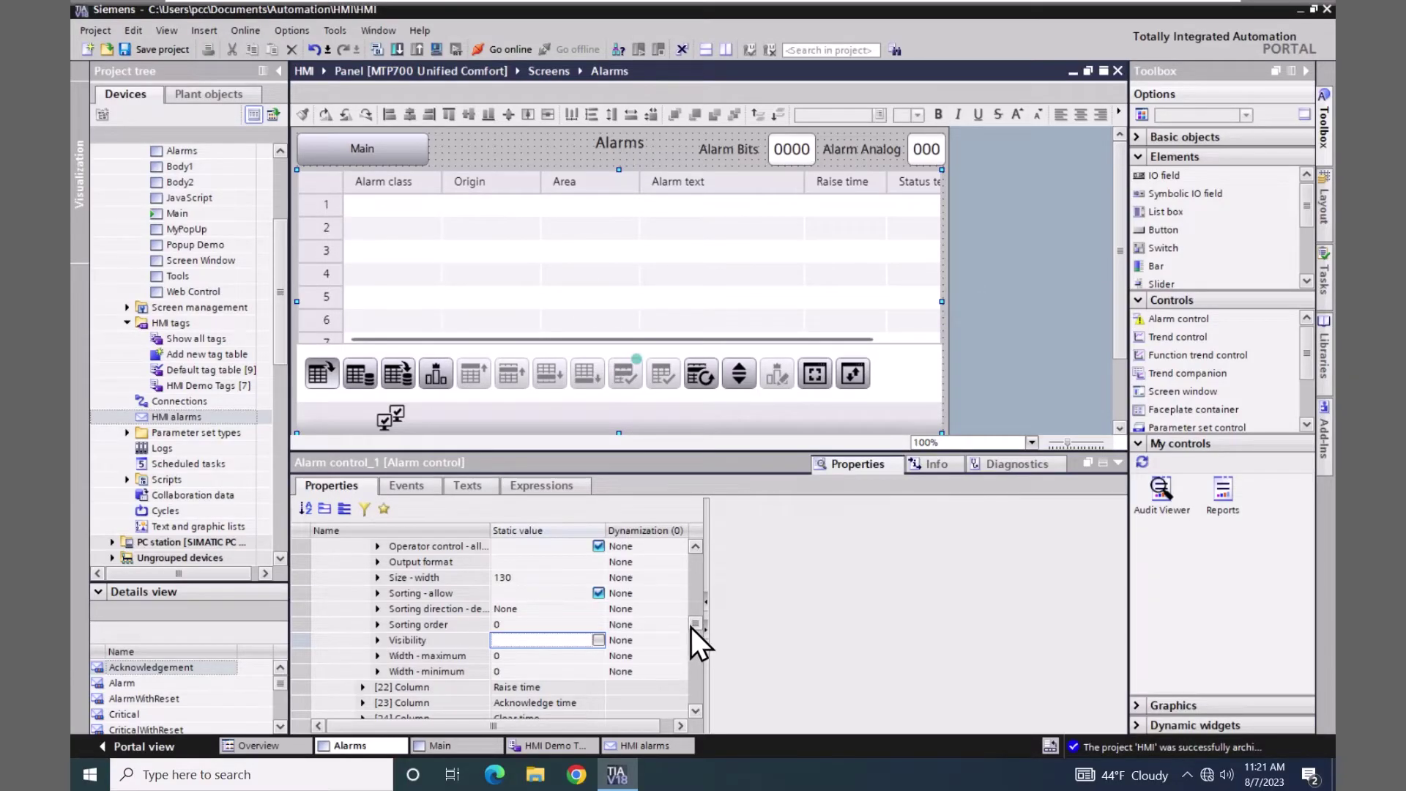
drag(691, 627, 700, 577)
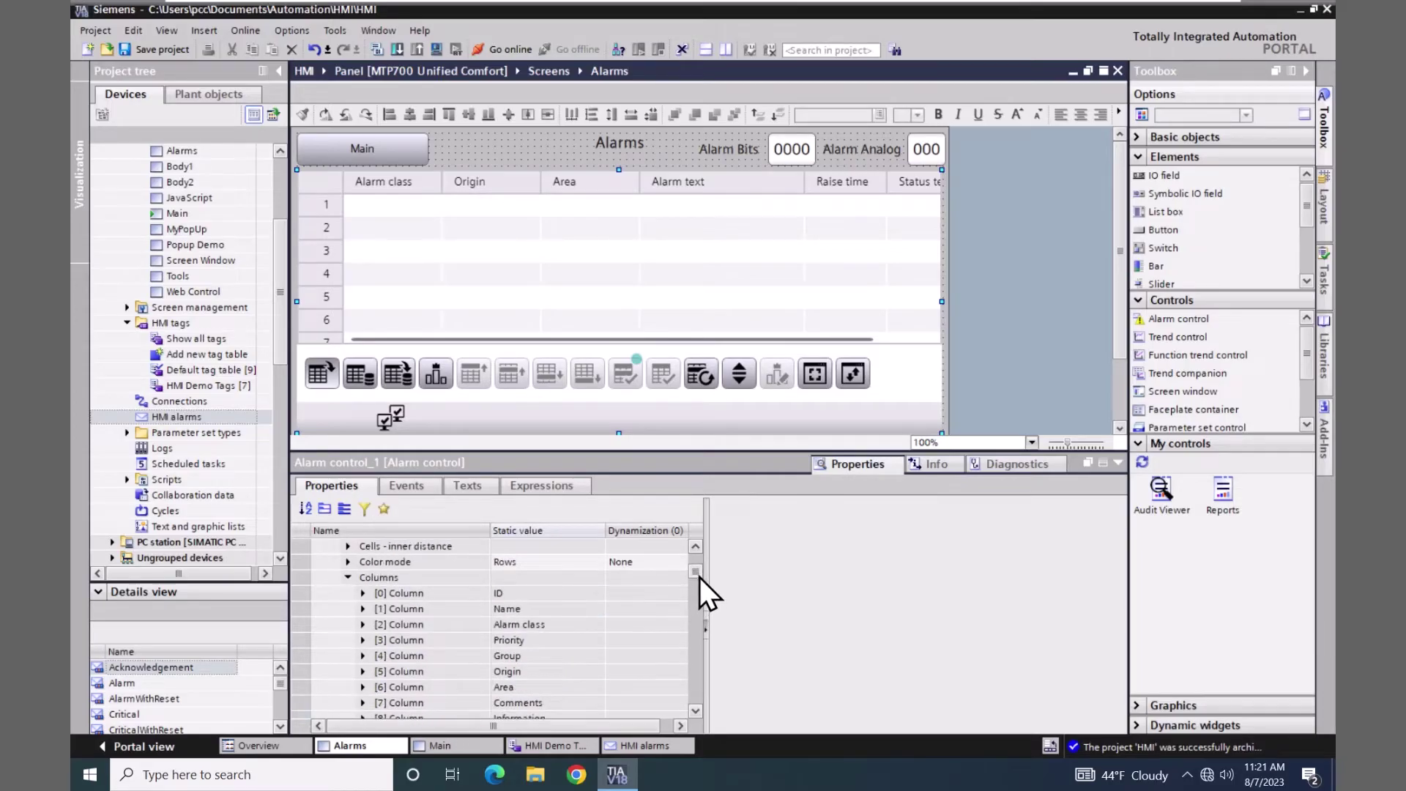
click(362, 671)
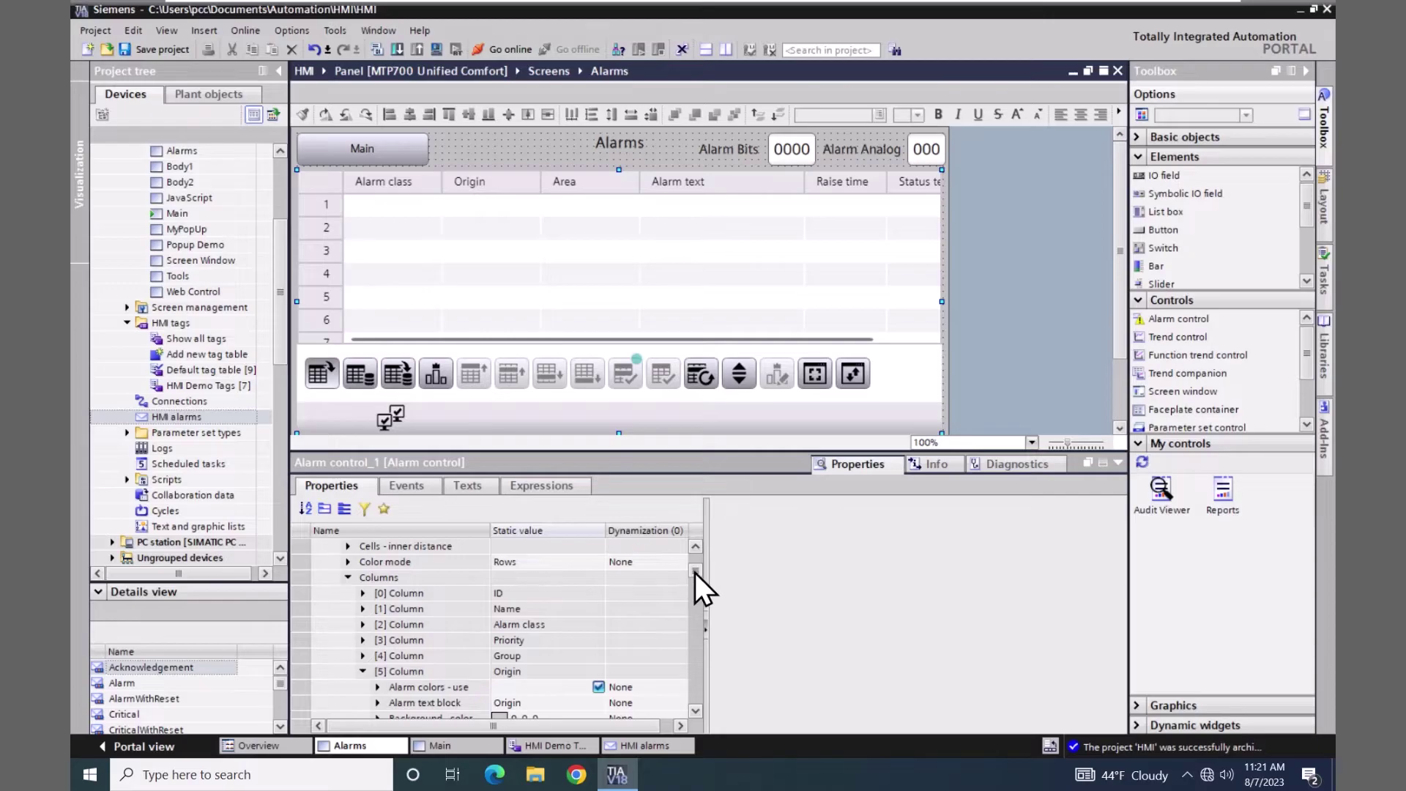
drag(696, 573, 693, 586)
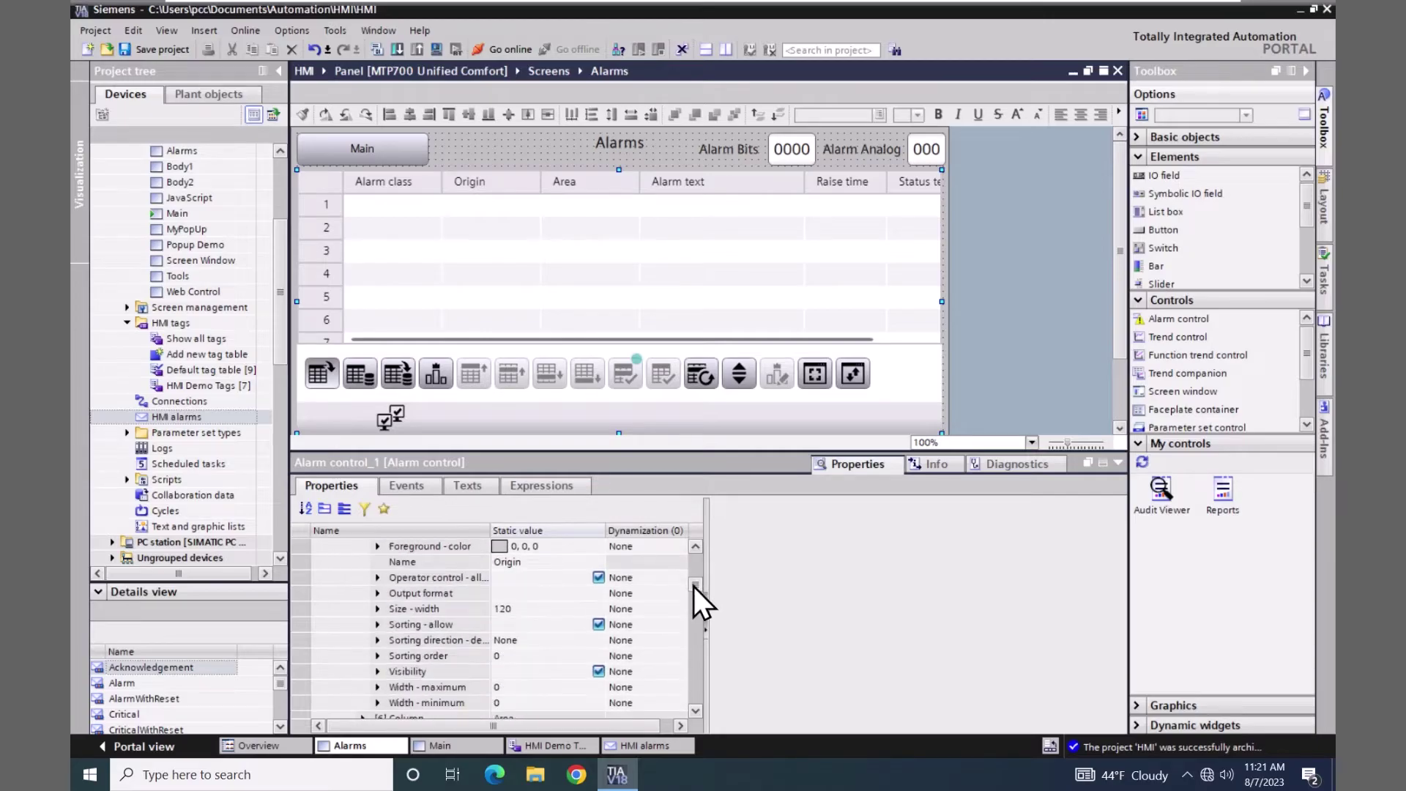
click(597, 671)
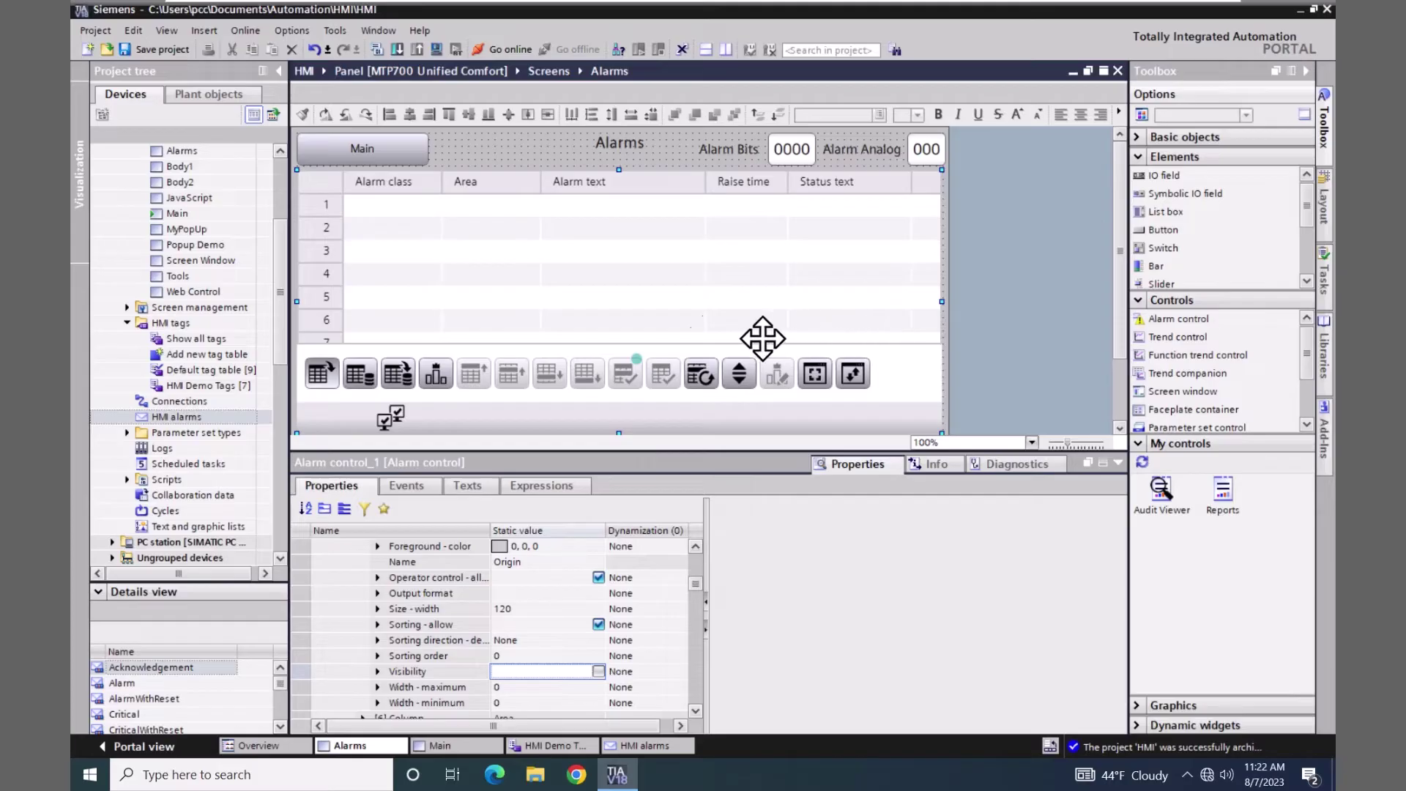
drag(282, 290, 280, 231)
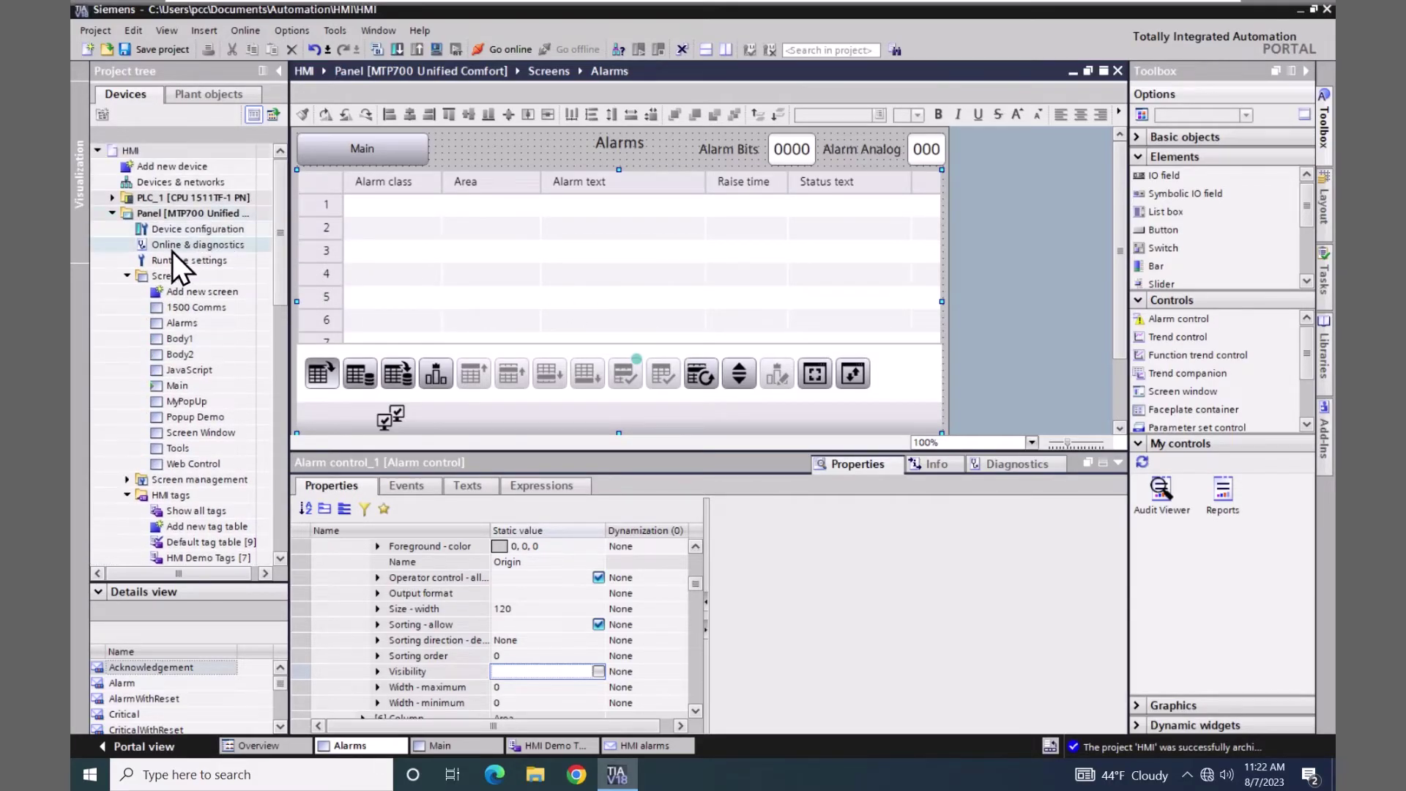
- In Runtime settings, store alarm logging on USB-X61 in folder /ulogs, then open the Logs editor
click(143, 259)
double_click(142, 261)
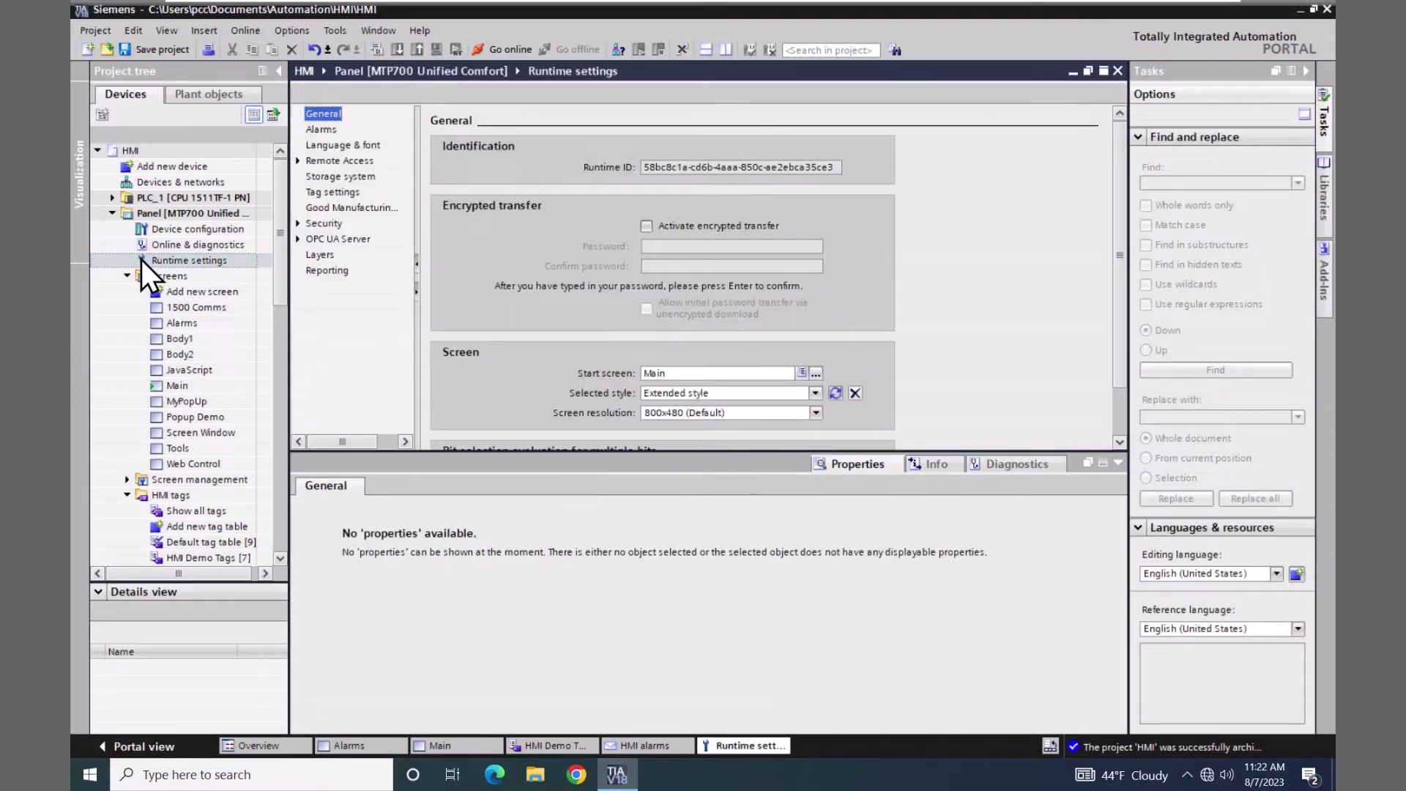
click(335, 174)
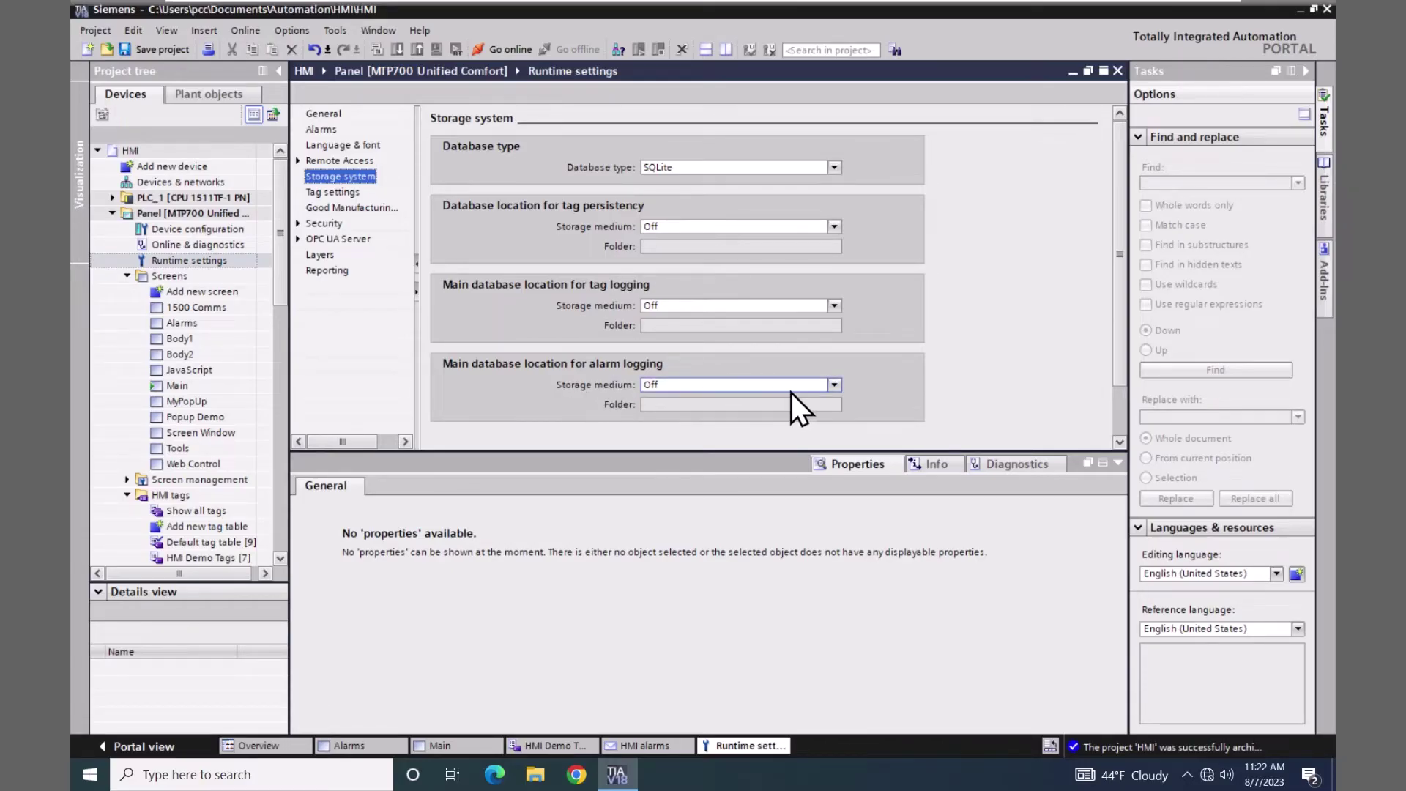
click(833, 384)
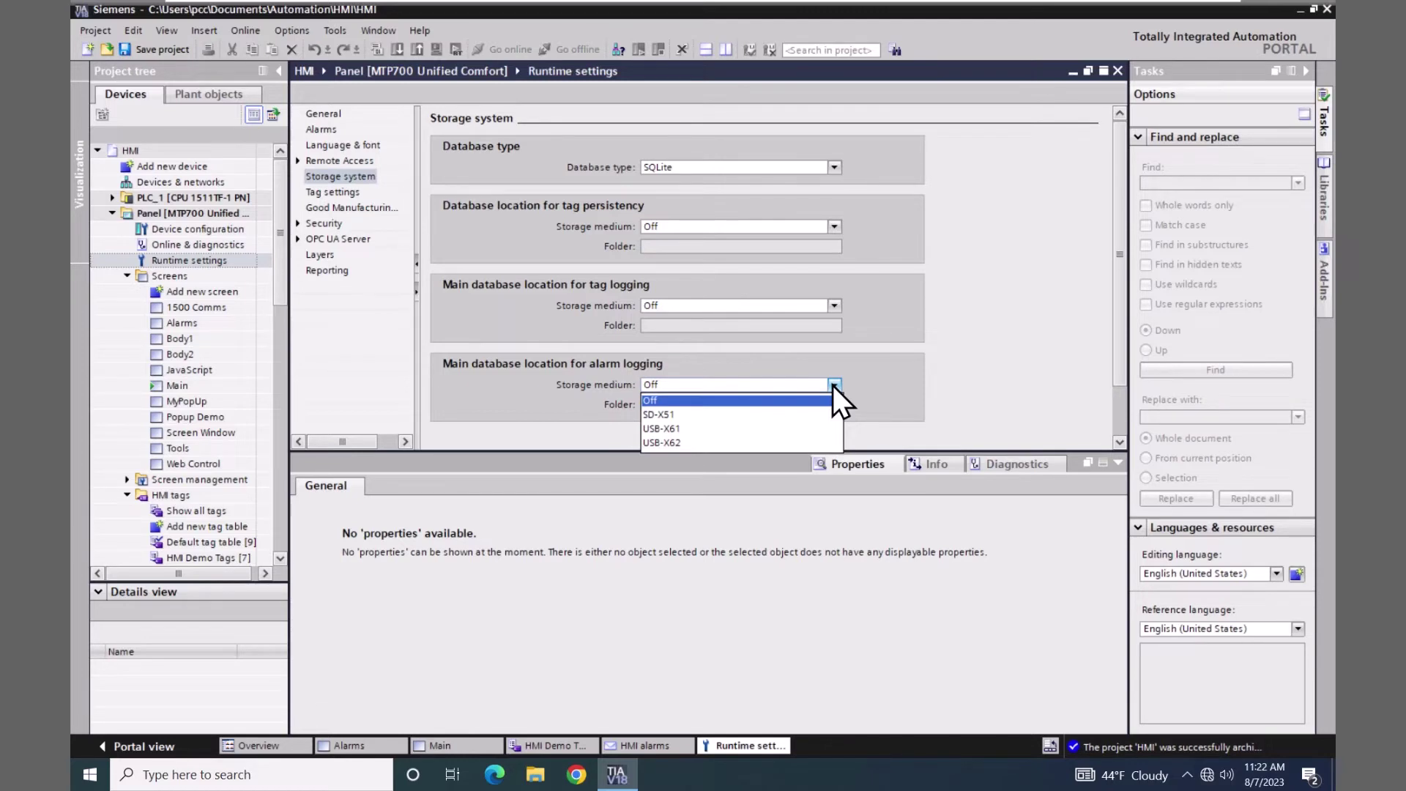
click(661, 431)
click(656, 405)
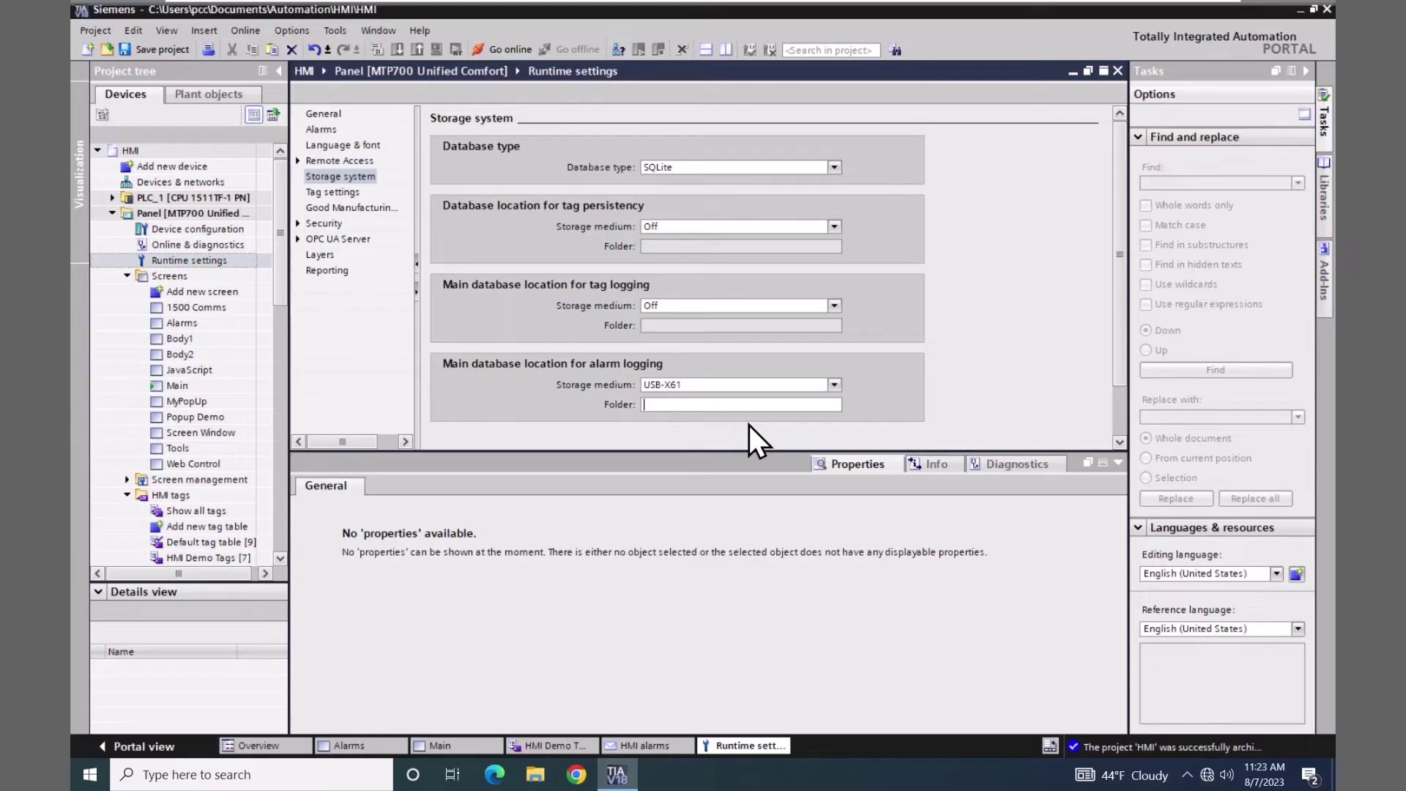
text(/ulogs)
key(Return)
drag(284, 274, 284, 345)
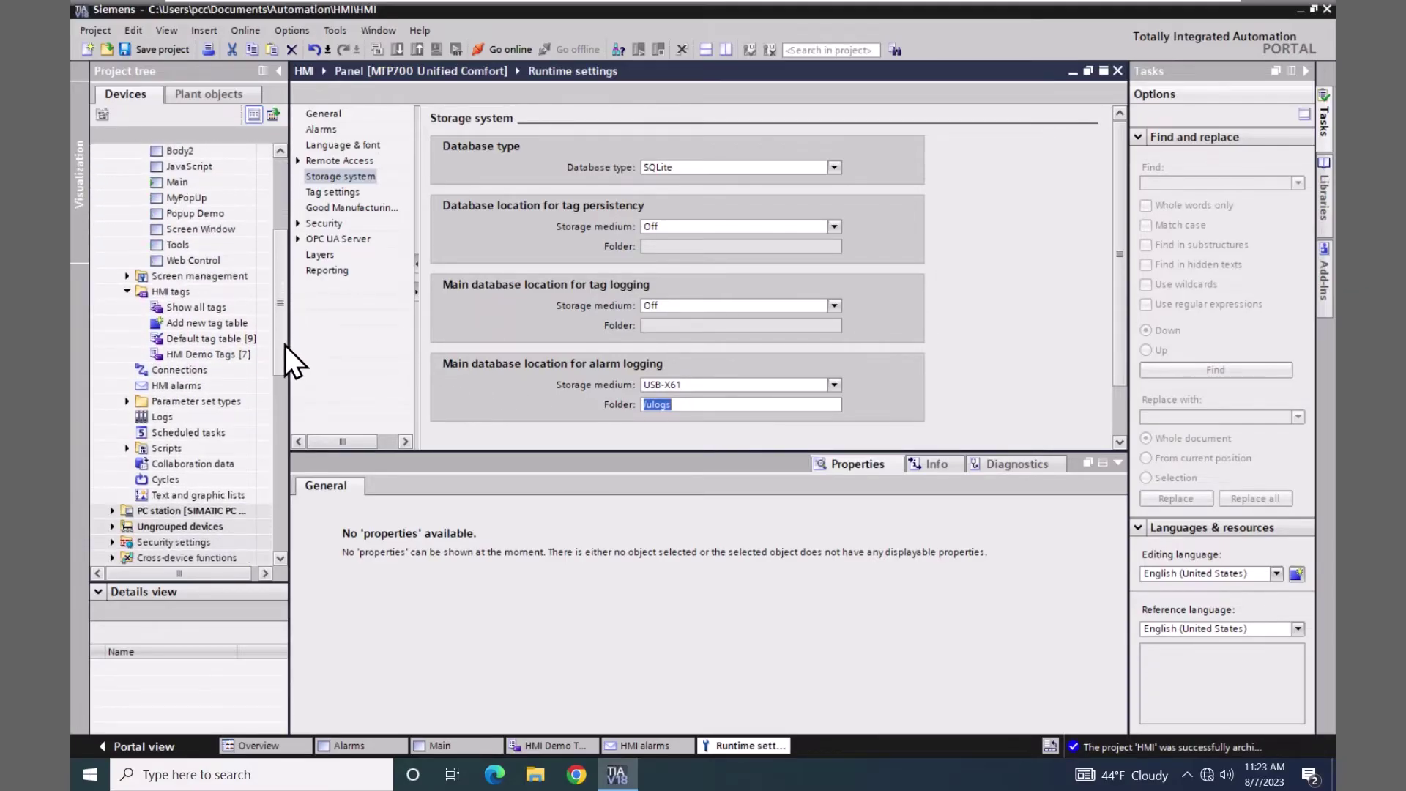
double_click(140, 416)
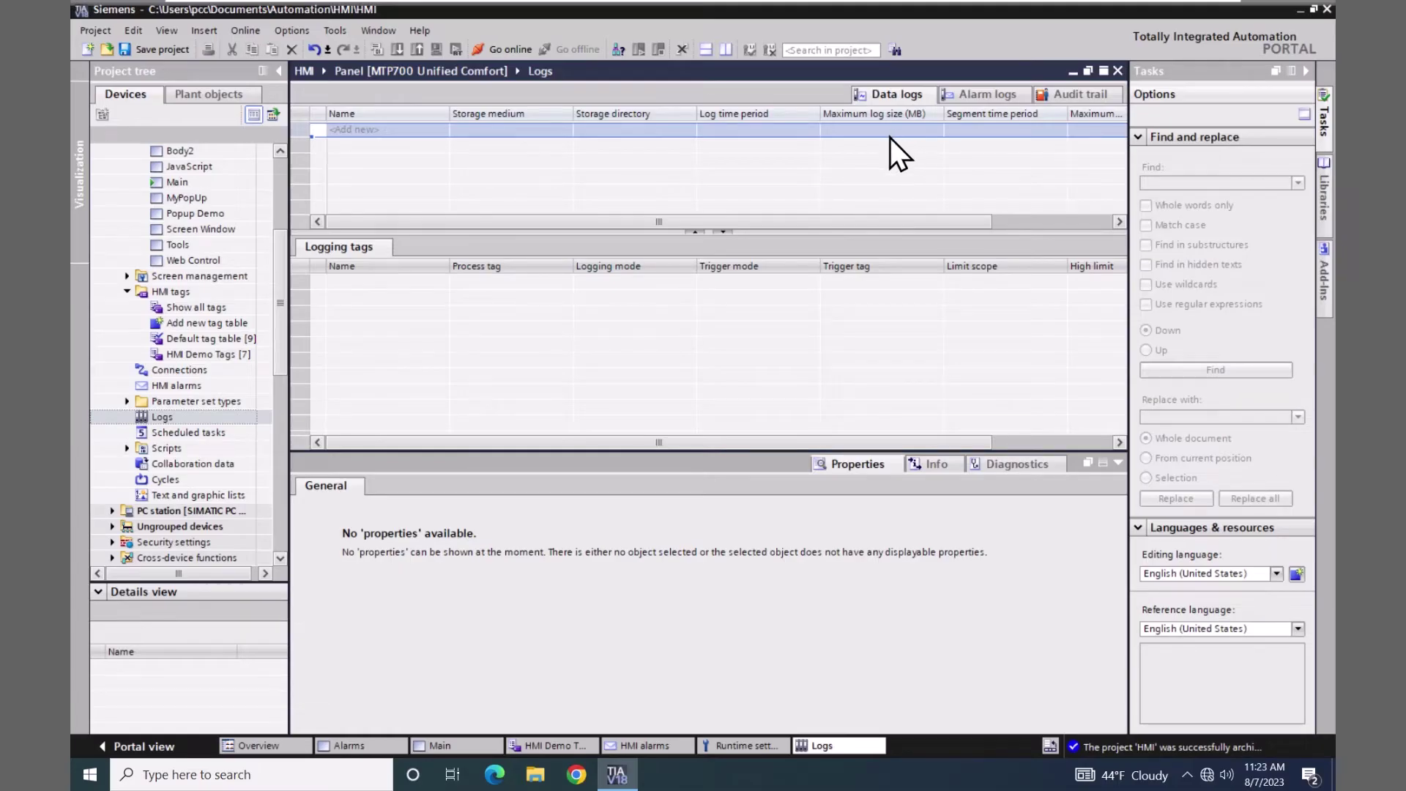
- Add a new alarm log named MyAlarmLog on the Alarm logs tab
click(991, 93)
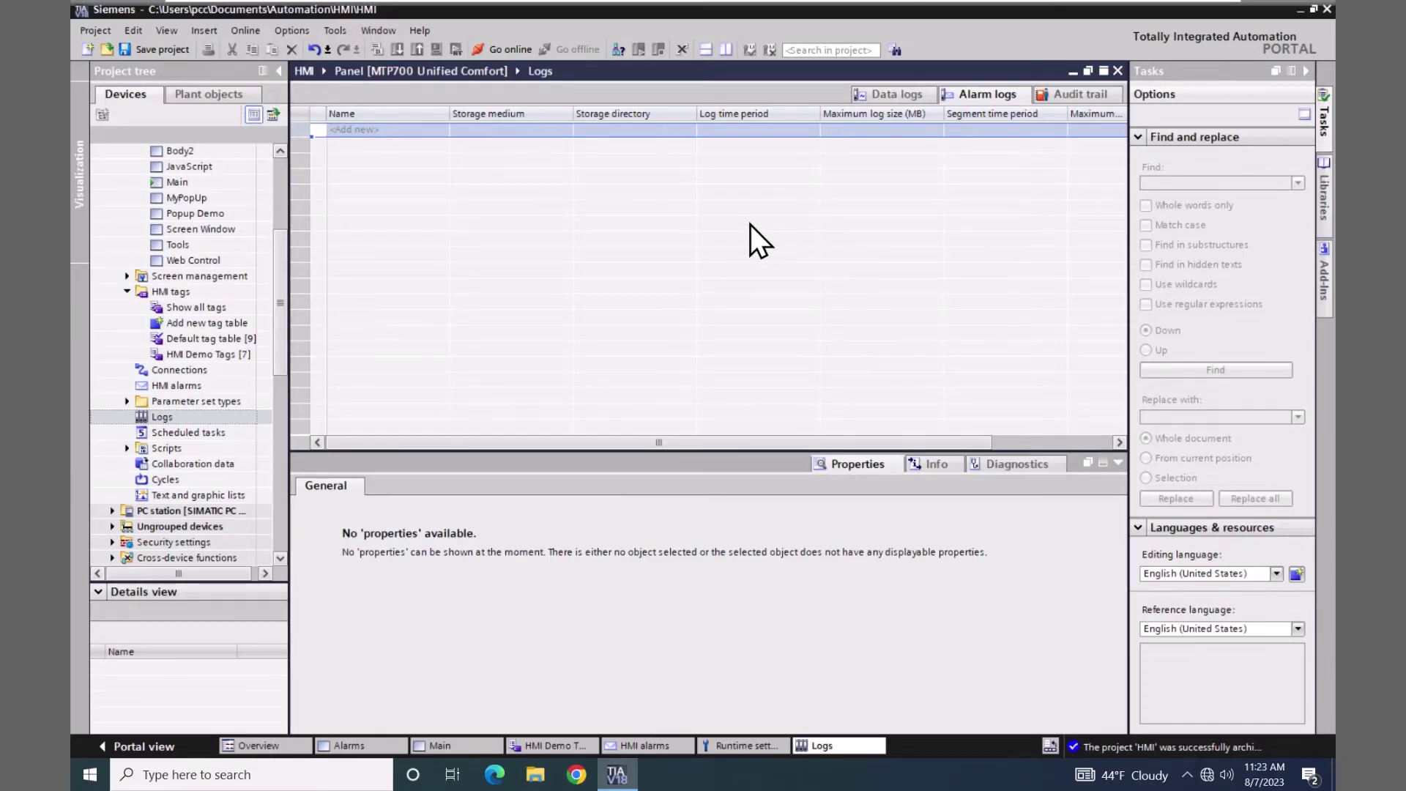
double_click(370, 130)
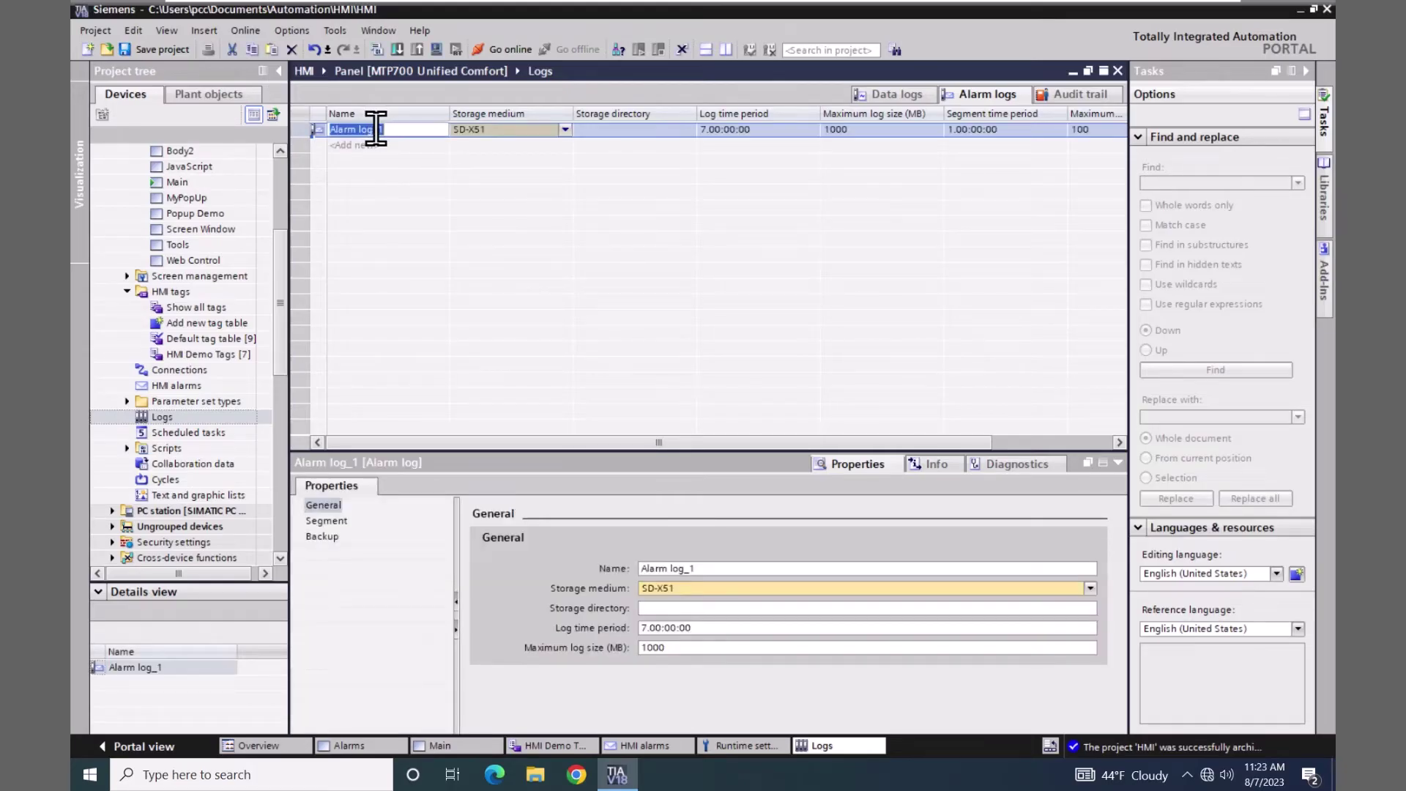
text(MyAlarmLog)
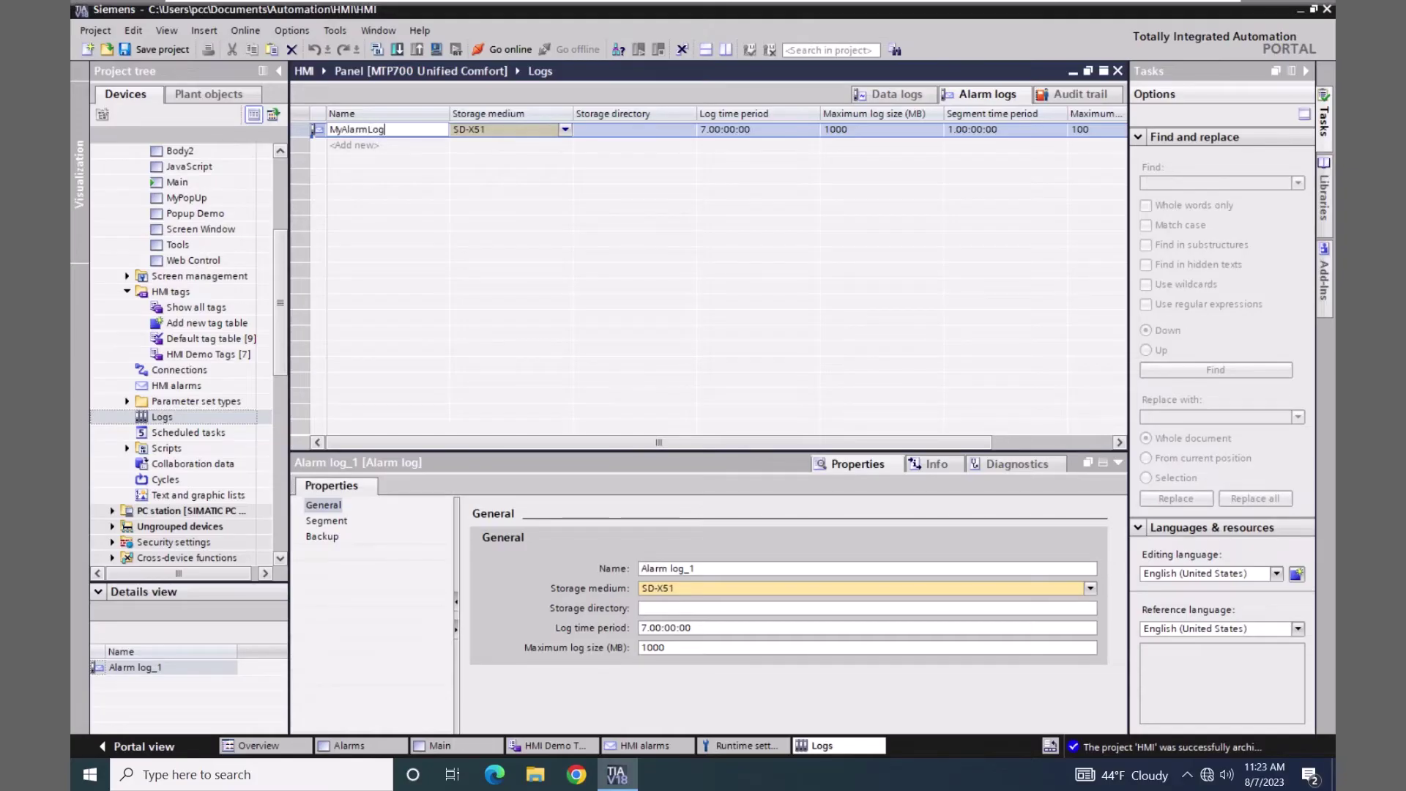
key(Return)
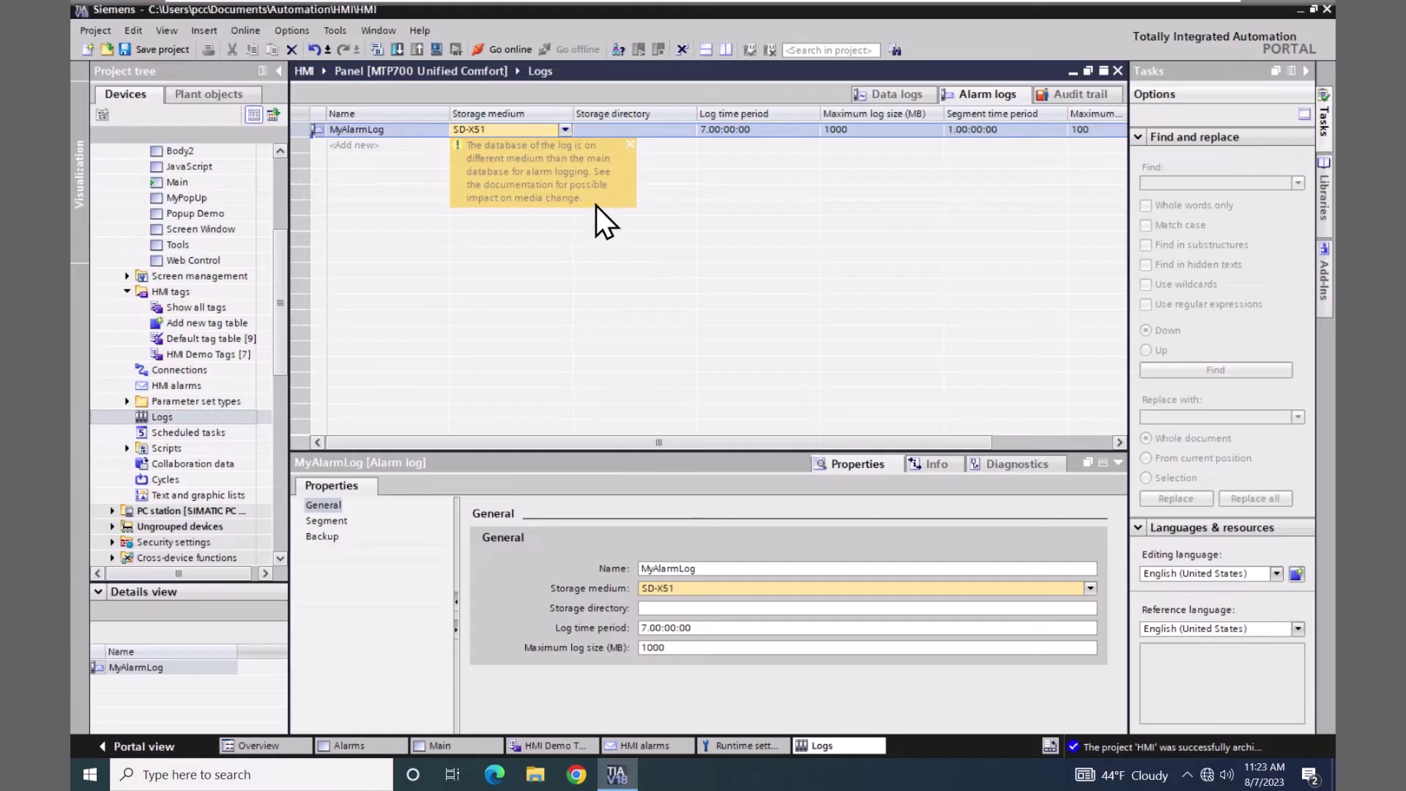
- Set MyAlarmLog's storage medium to USB-X61 and storage directory to /ulogs/almlog
click(566, 129)
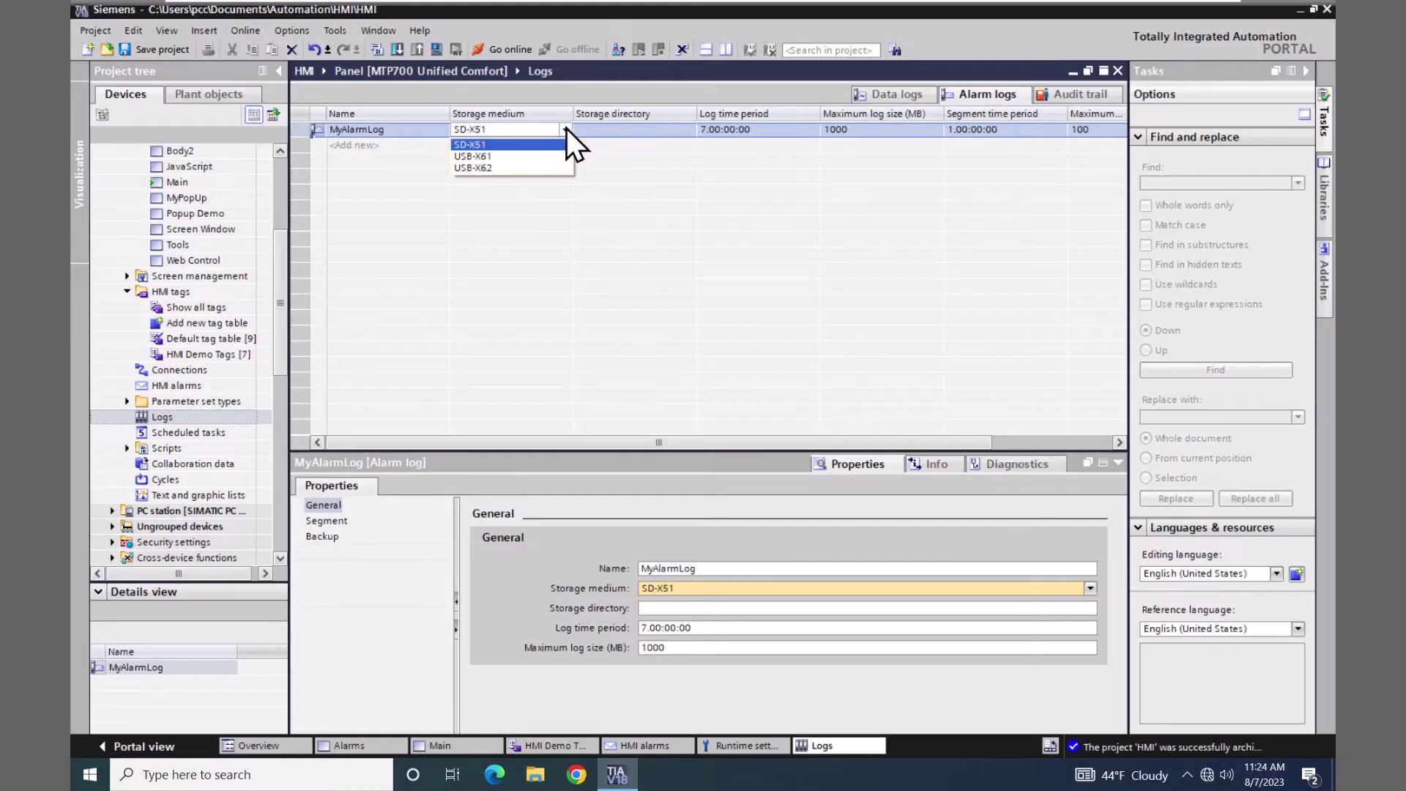
click(485, 157)
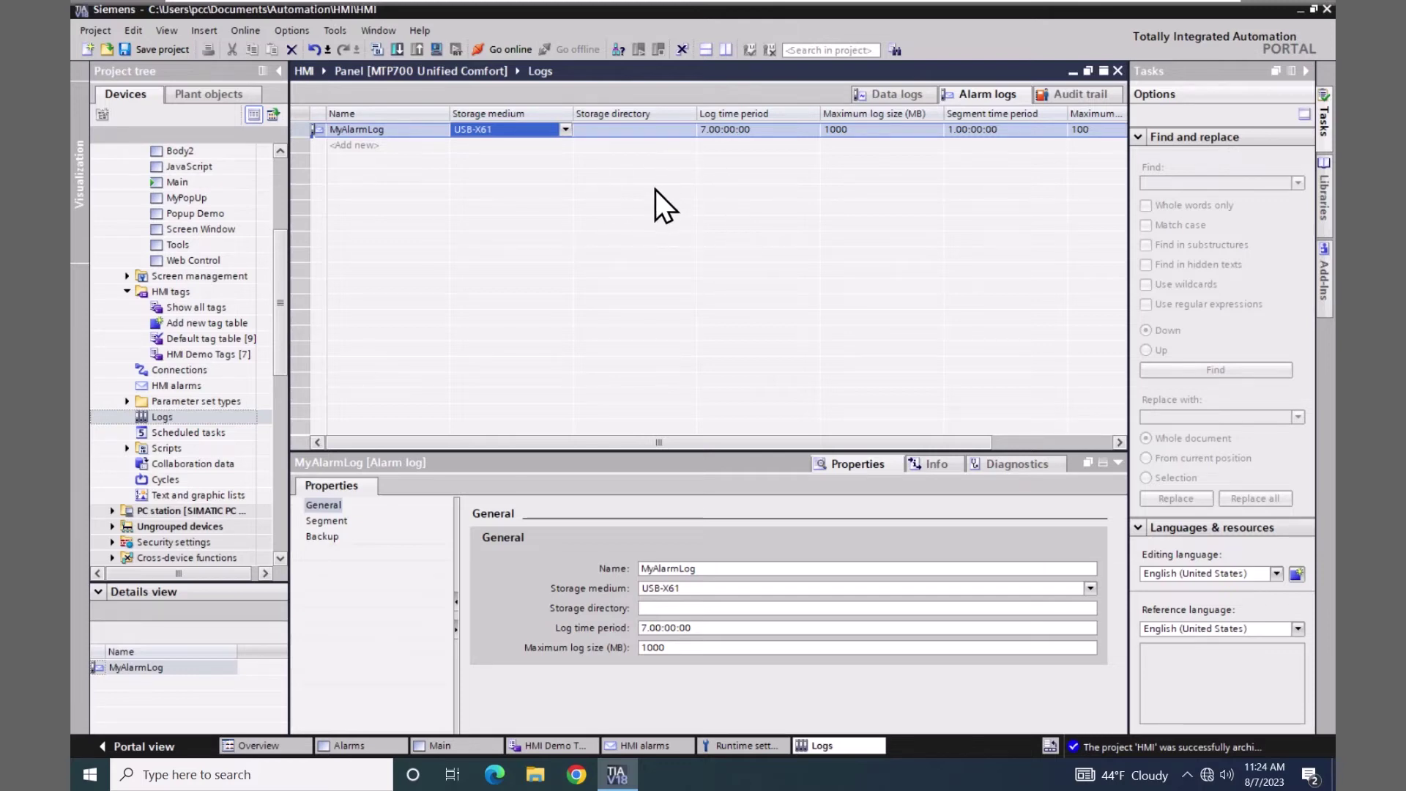
click(663, 608)
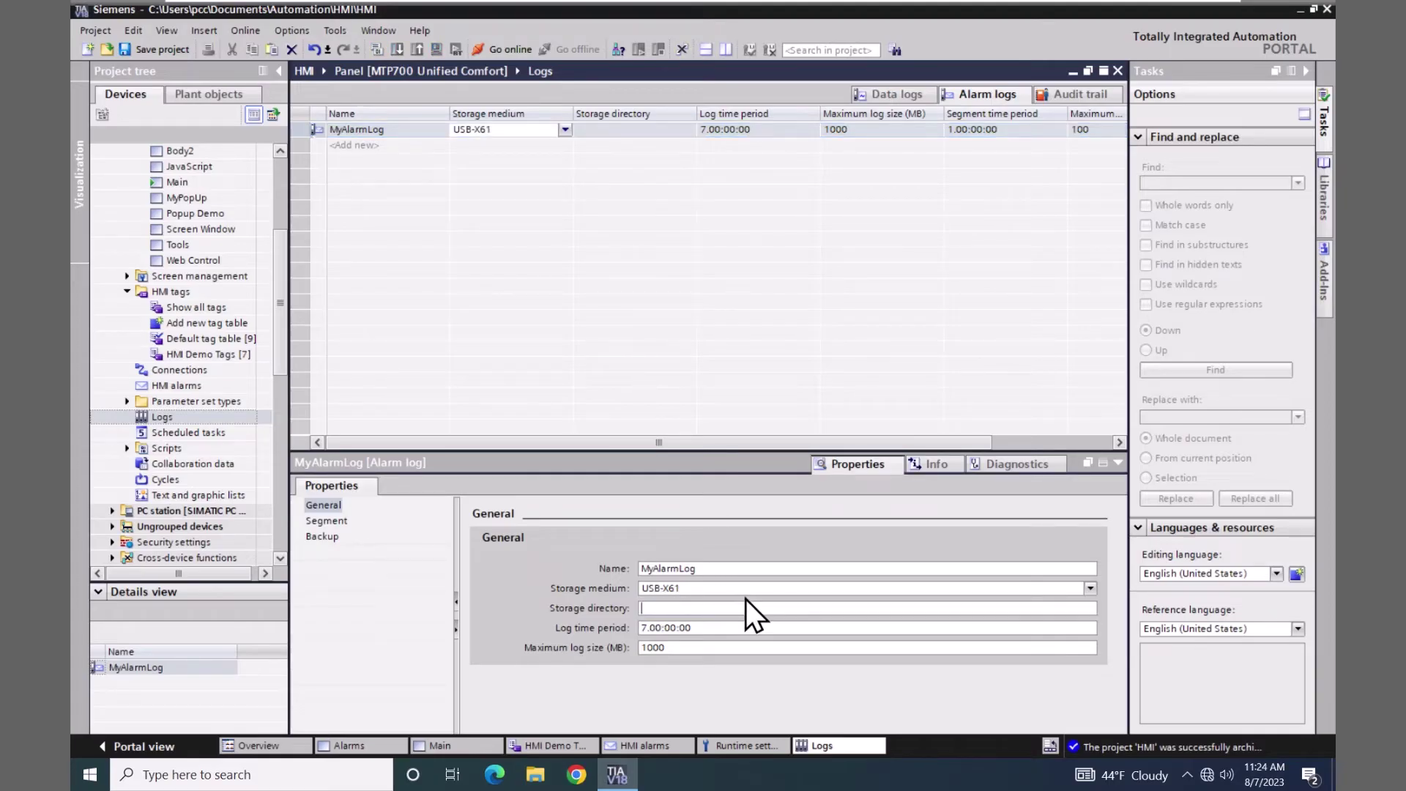
text(/ulogs)
text(/)
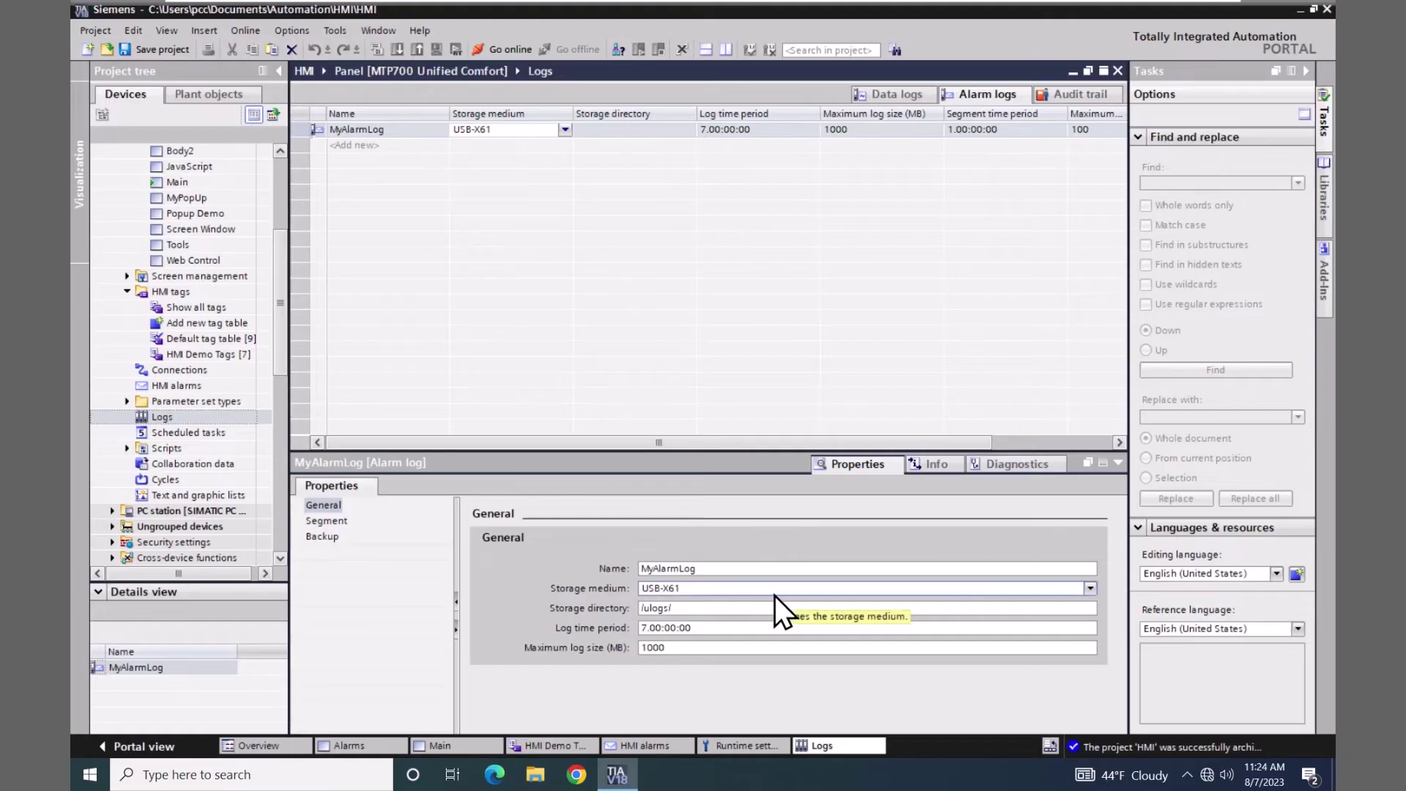
text(almlog)
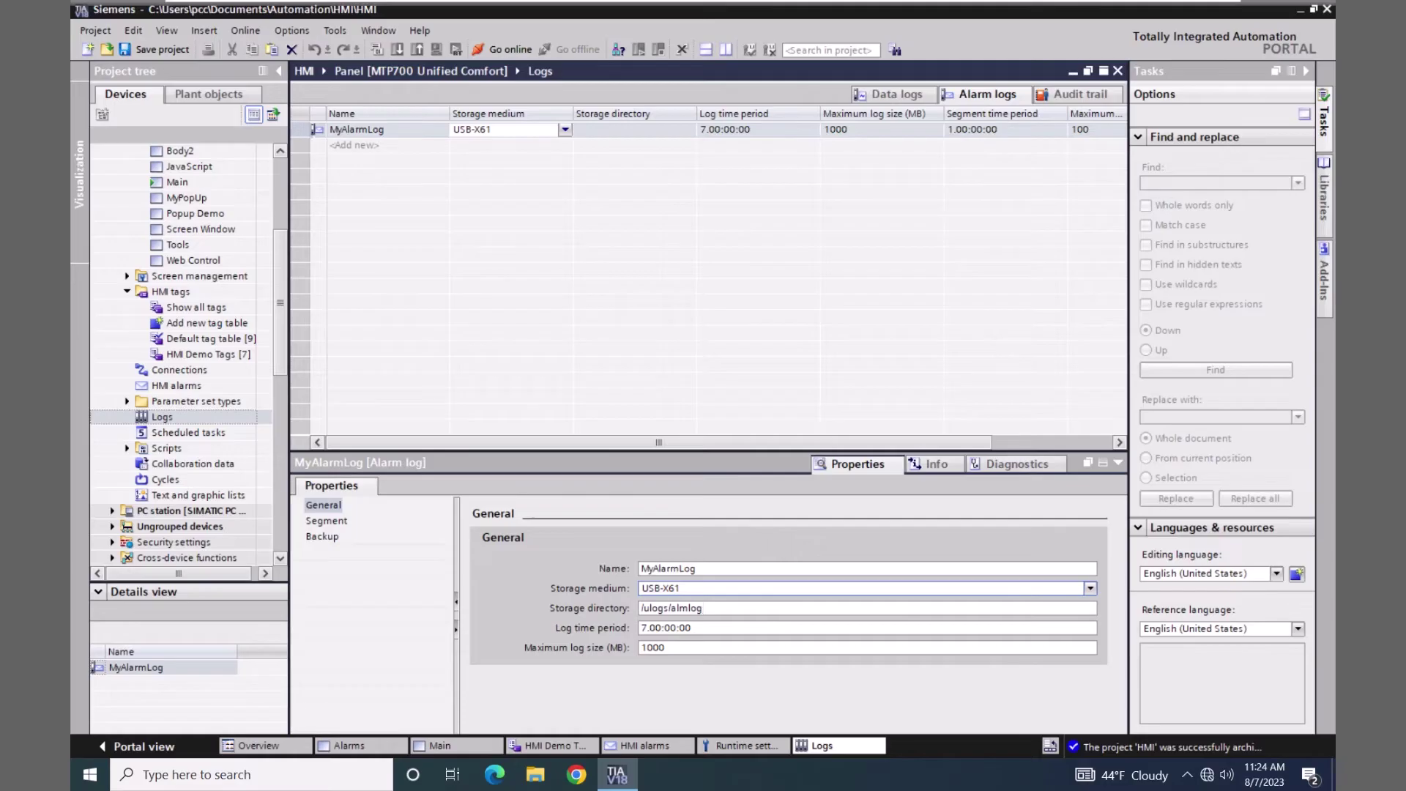
key(Return)
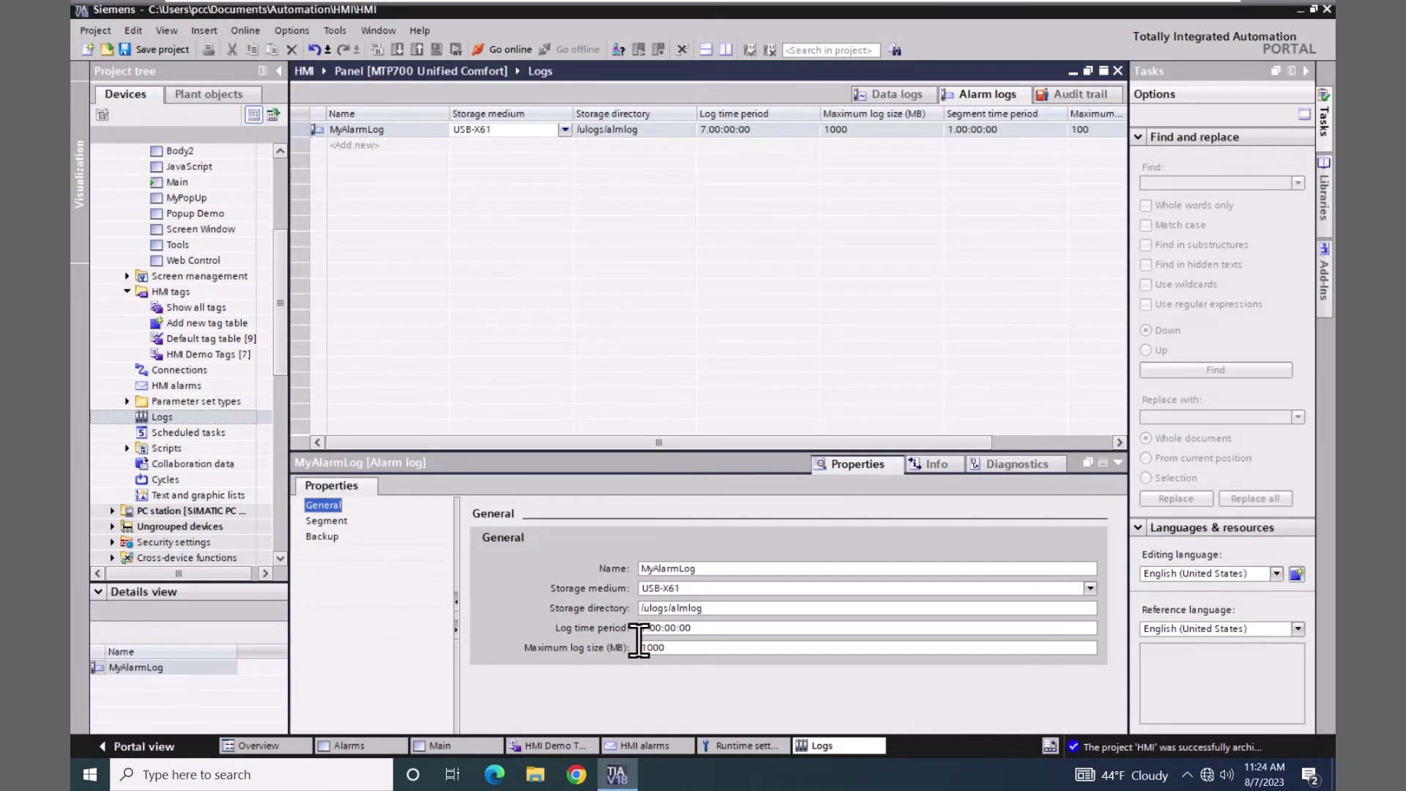
- Check MyAlarmLog's maximum log size and Segment properties, then return to the HMI alarms editor
click(694, 647)
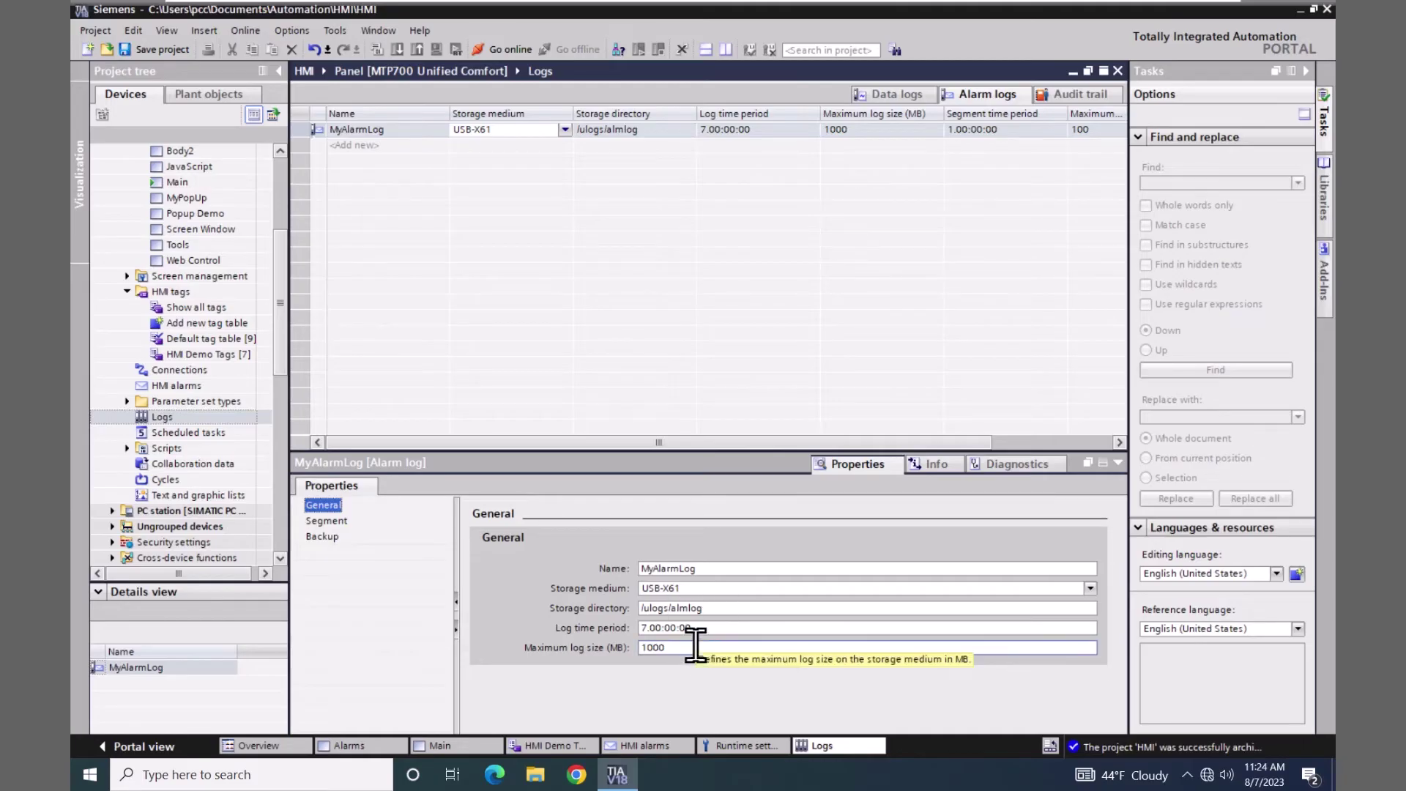
click(322, 520)
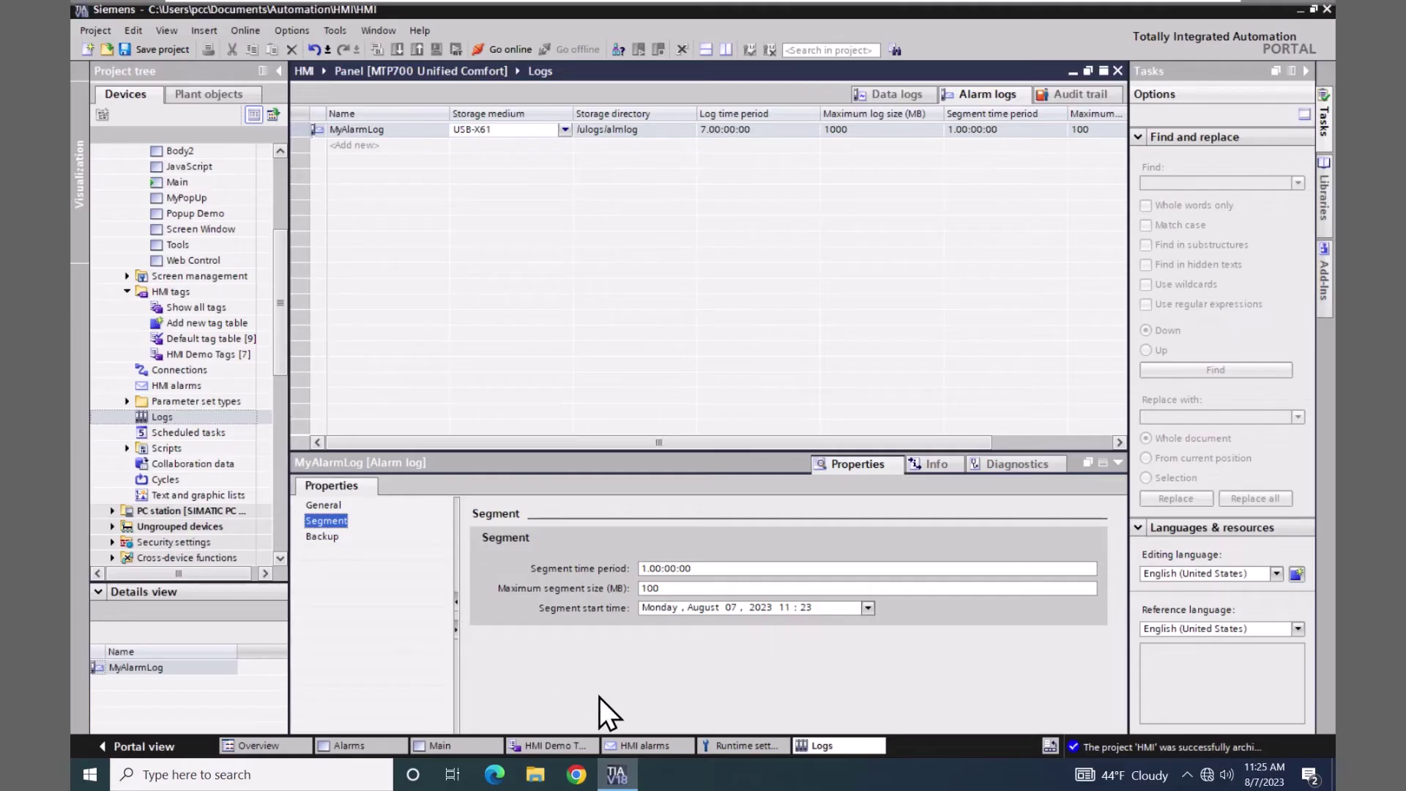
click(651, 744)
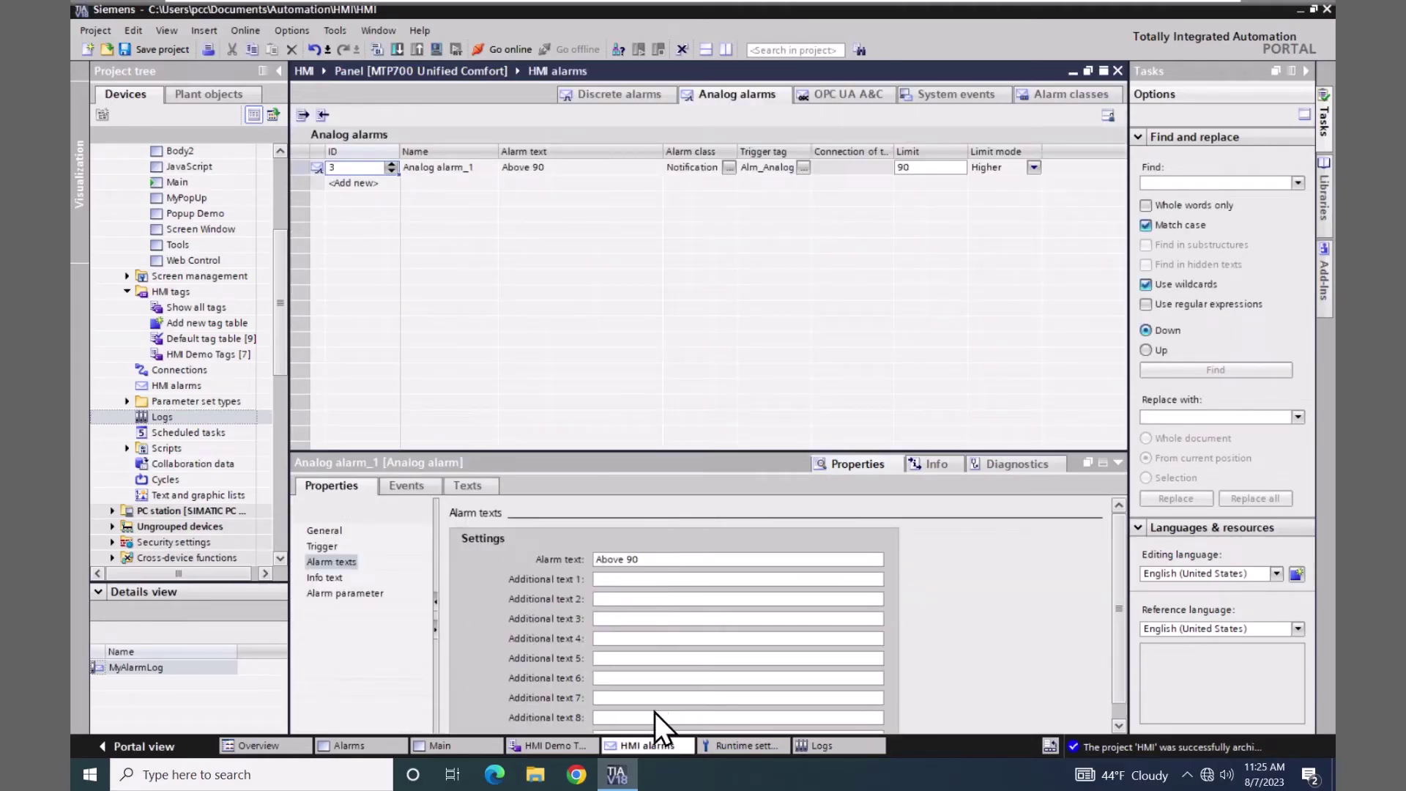
- Assign MyAlarmLog as the Log of the Alarm class in the Alarm classes table
click(1063, 95)
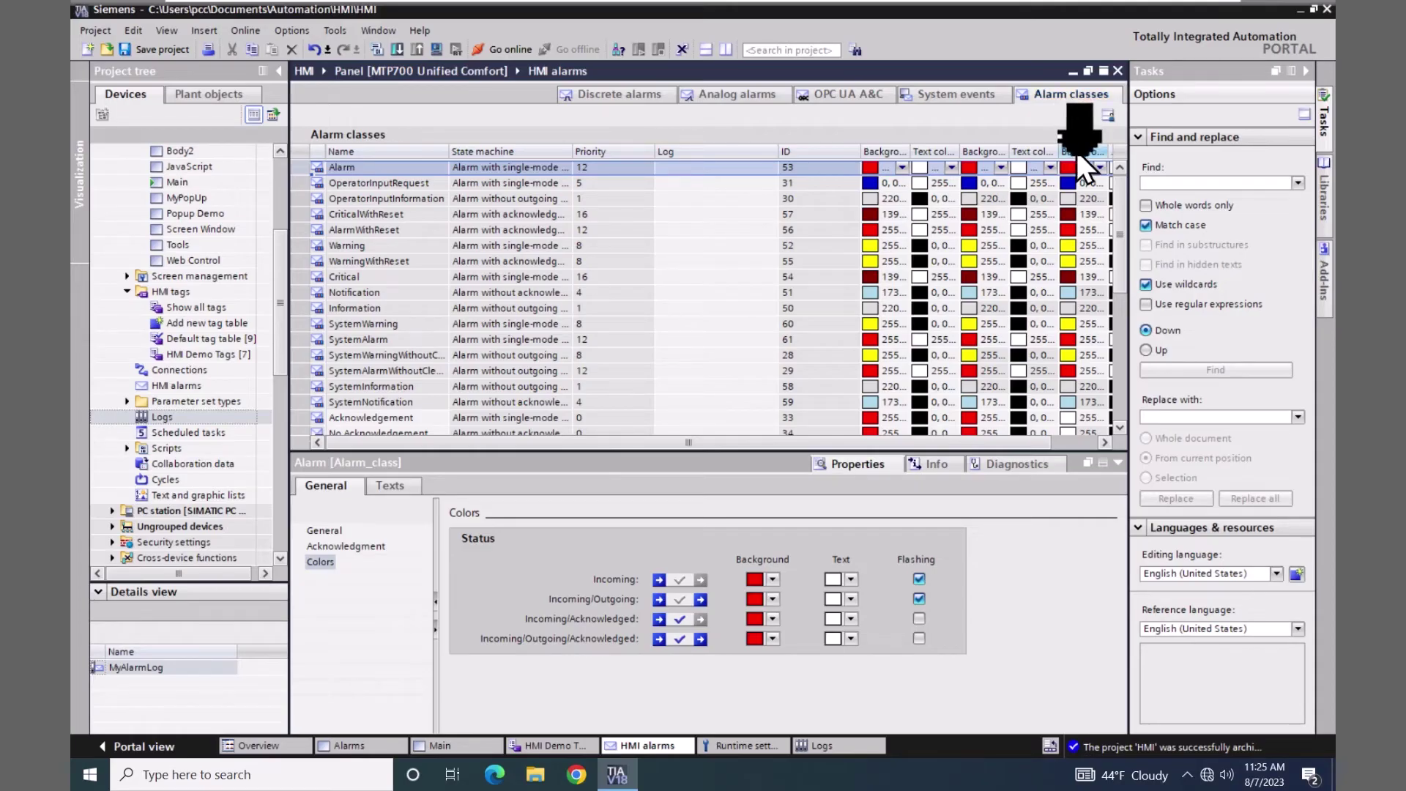
scroll(1120, 224, down, 3)
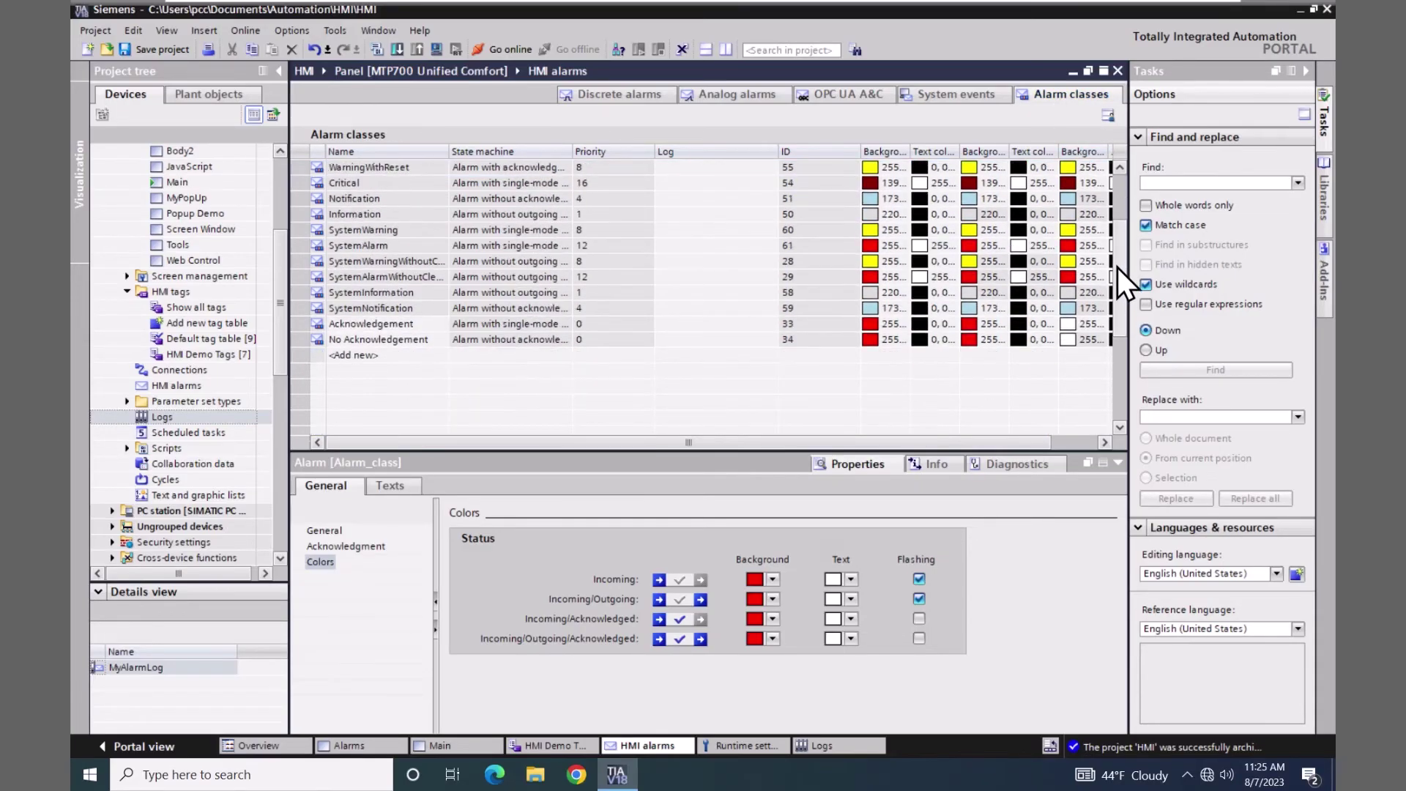
scroll(1119, 261, up, 3)
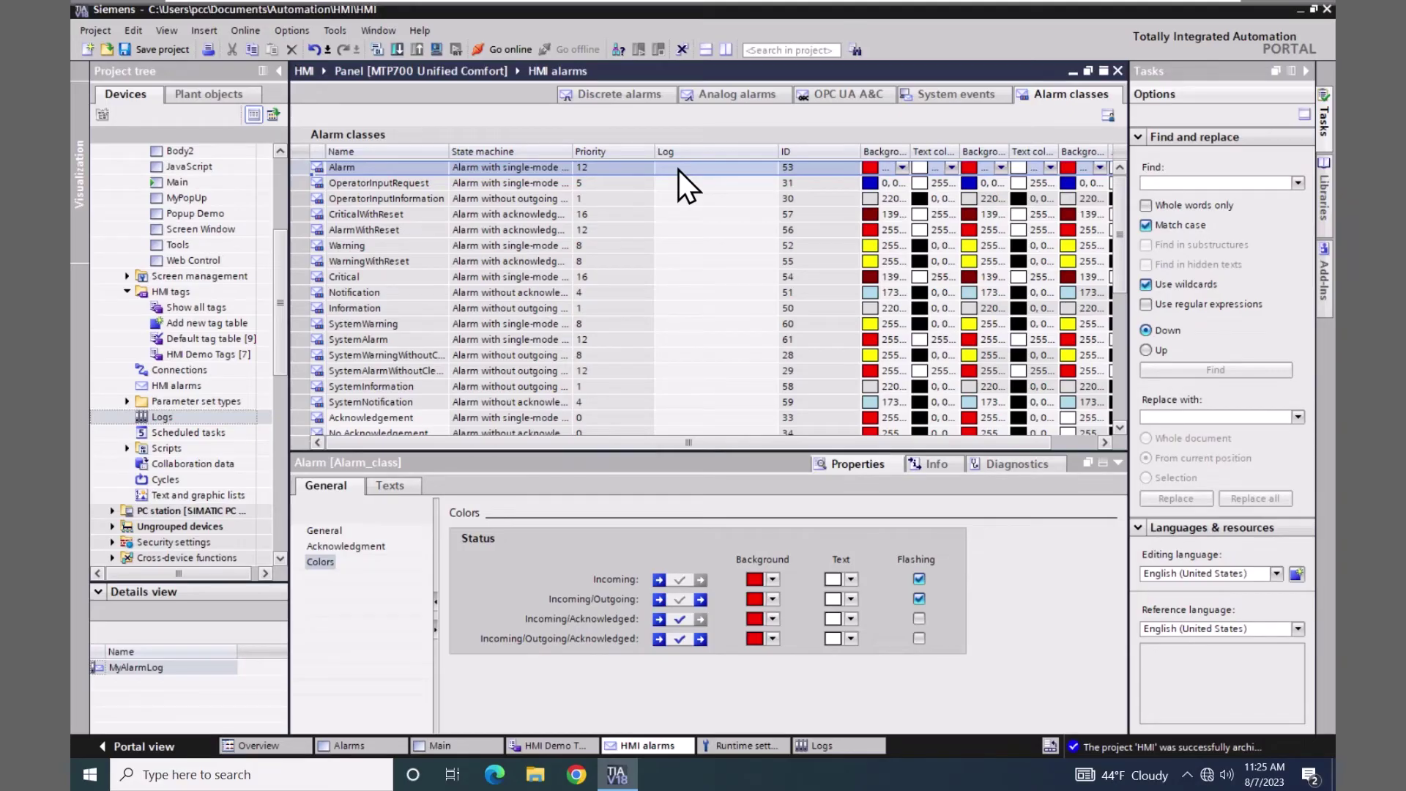
click(679, 169)
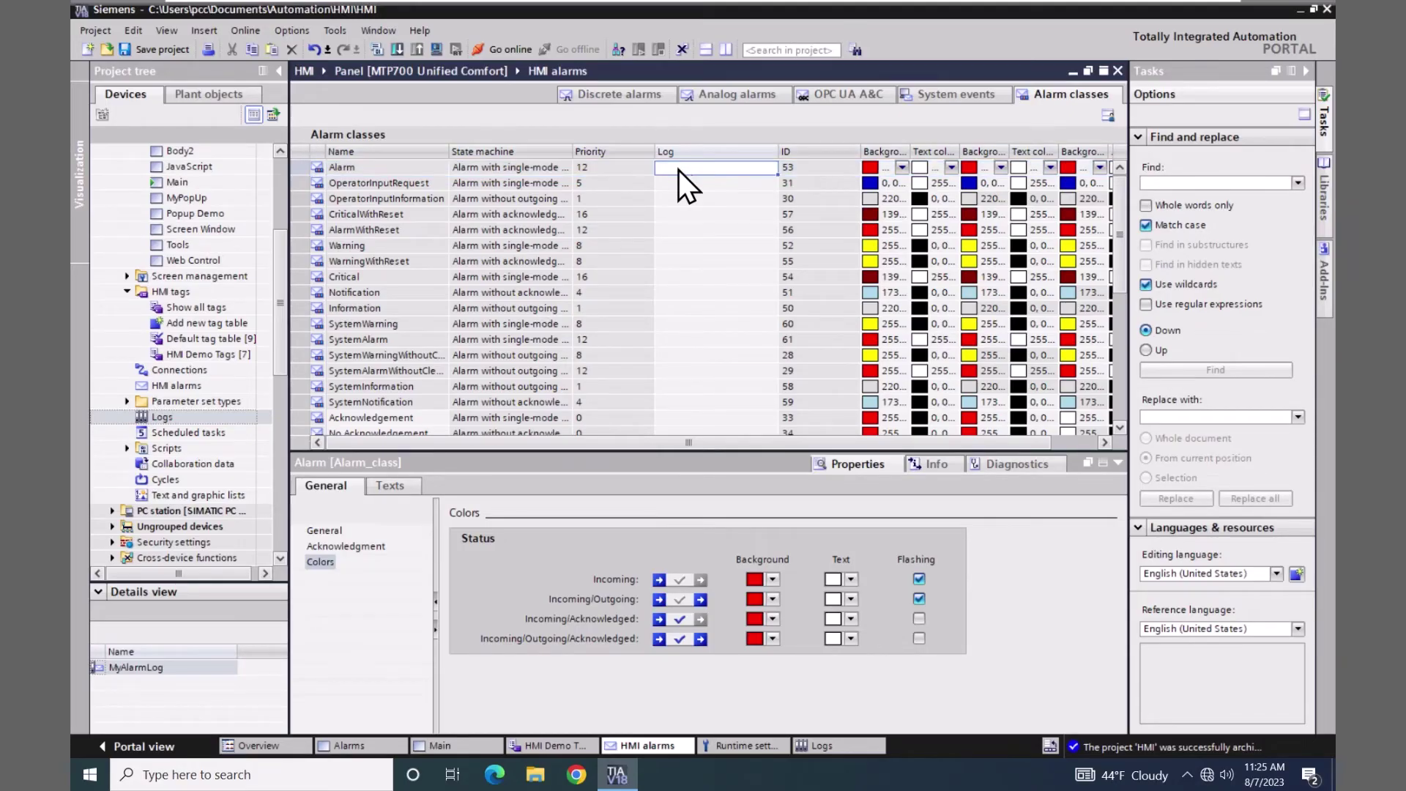
click(731, 170)
click(770, 168)
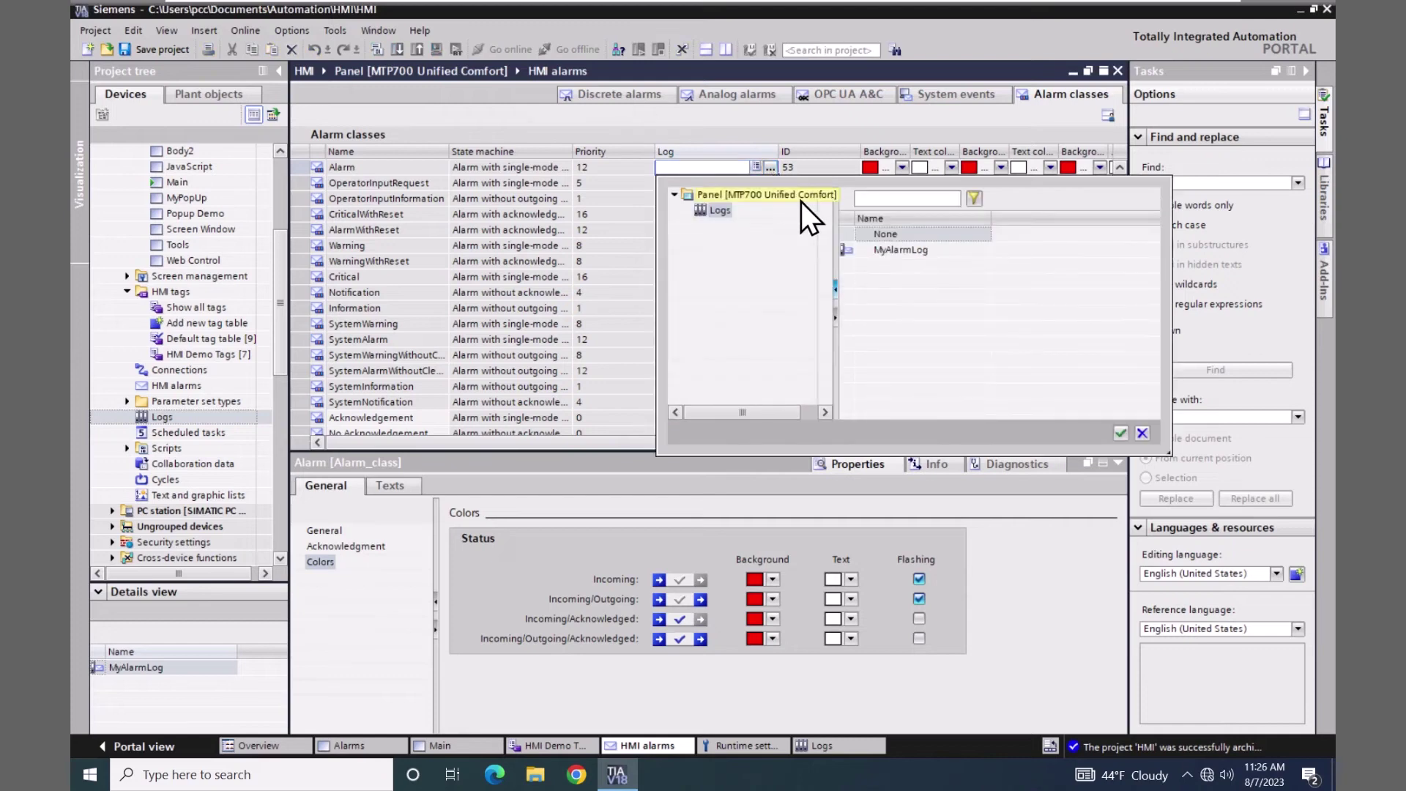
click(890, 250)
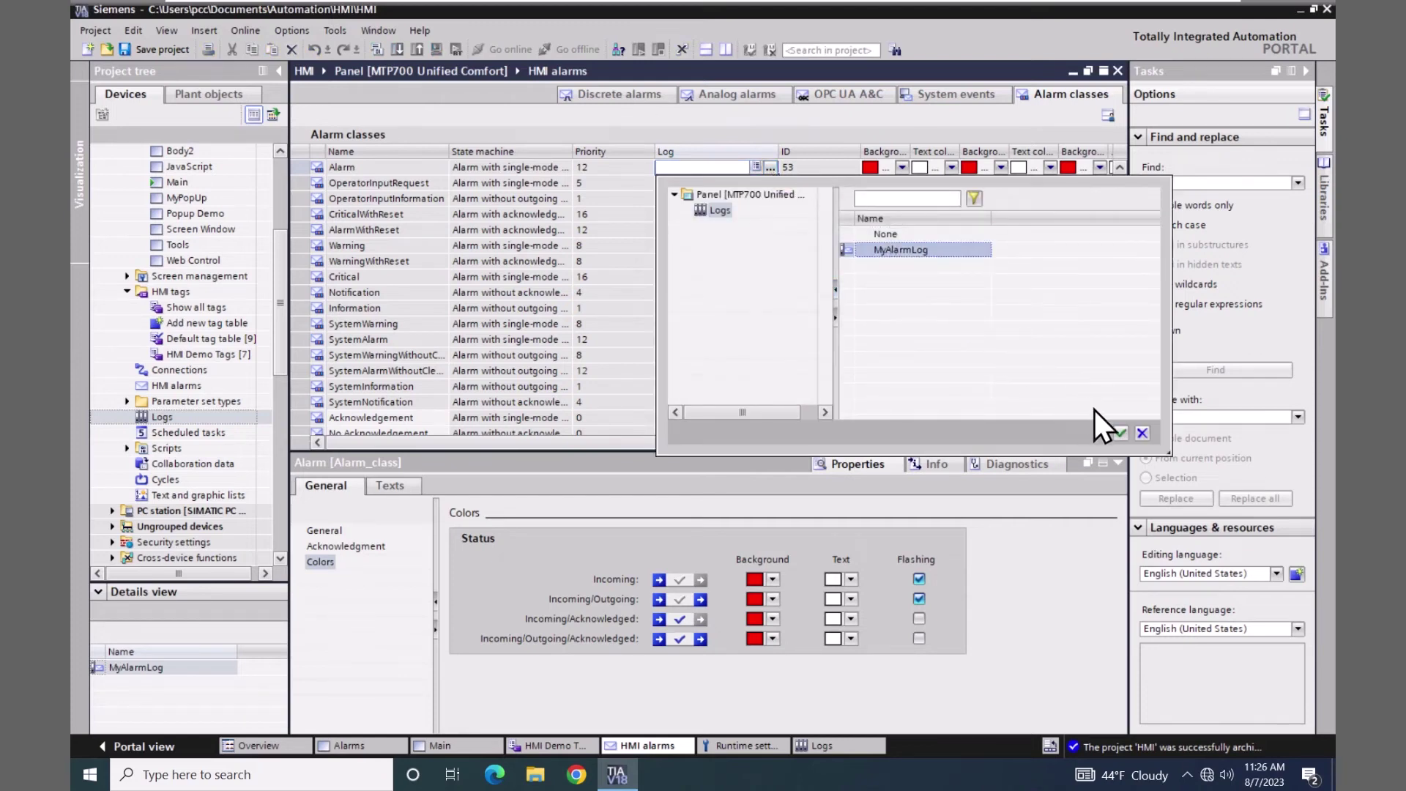
click(1121, 432)
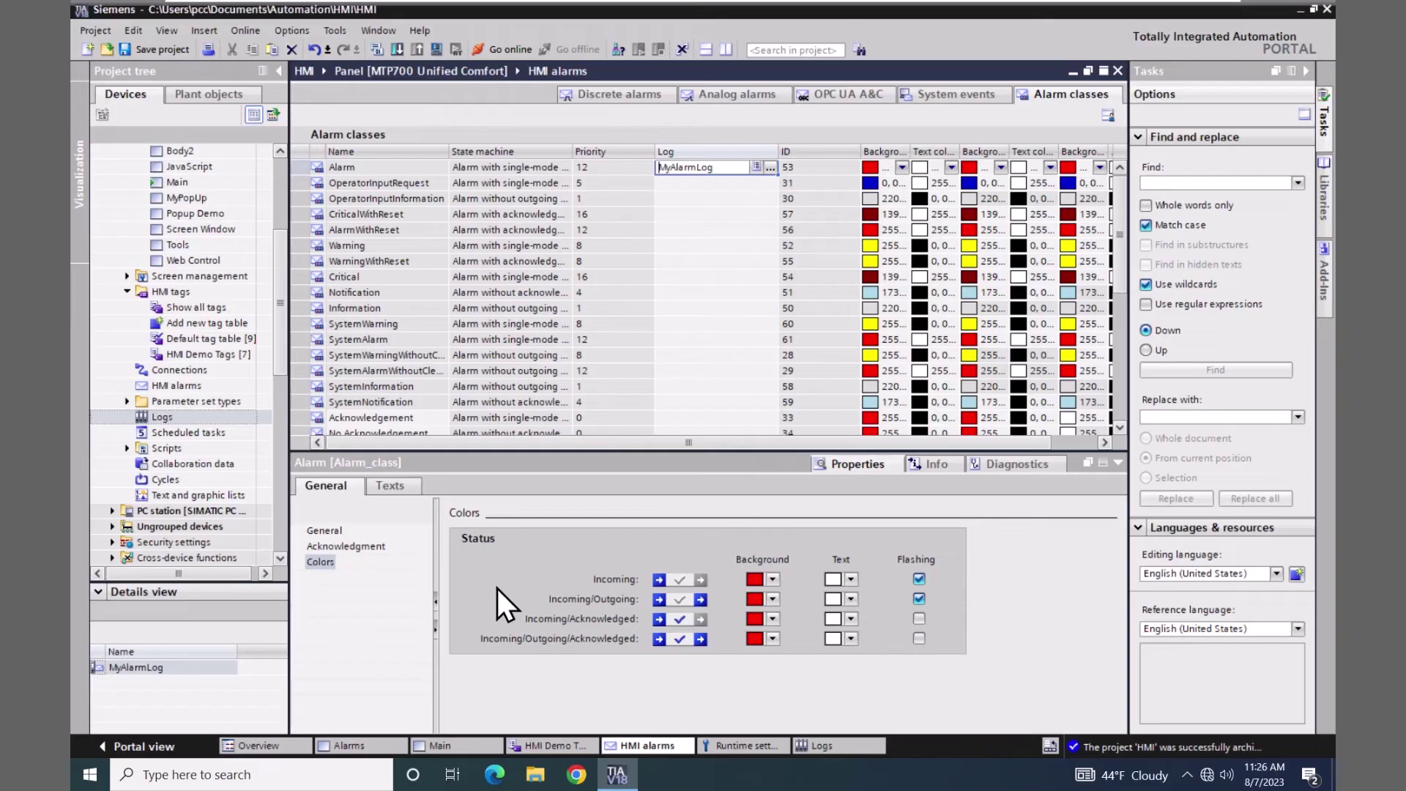
- Save the project and start compiling and loading the HMI panel
click(170, 47)
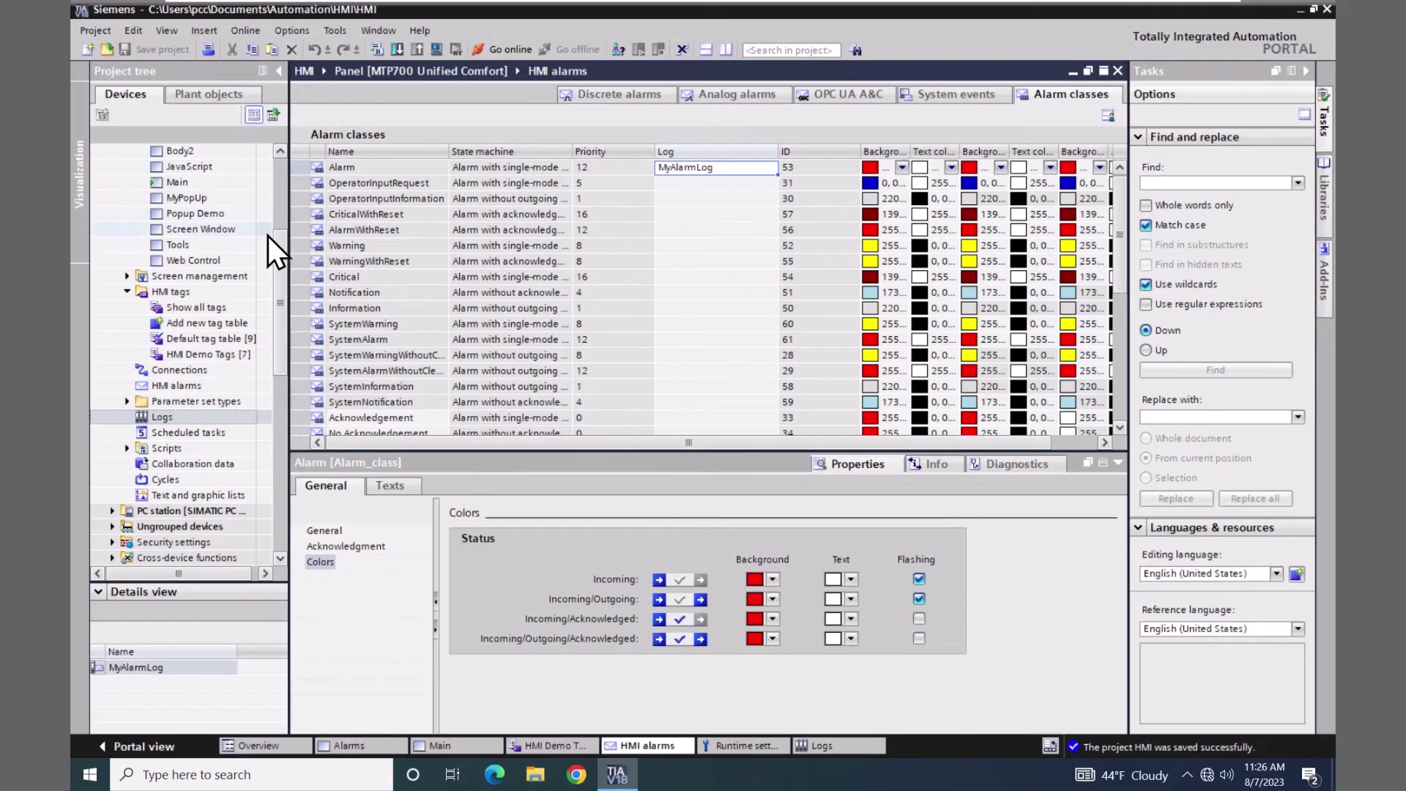
scroll(281, 245, up, 4)
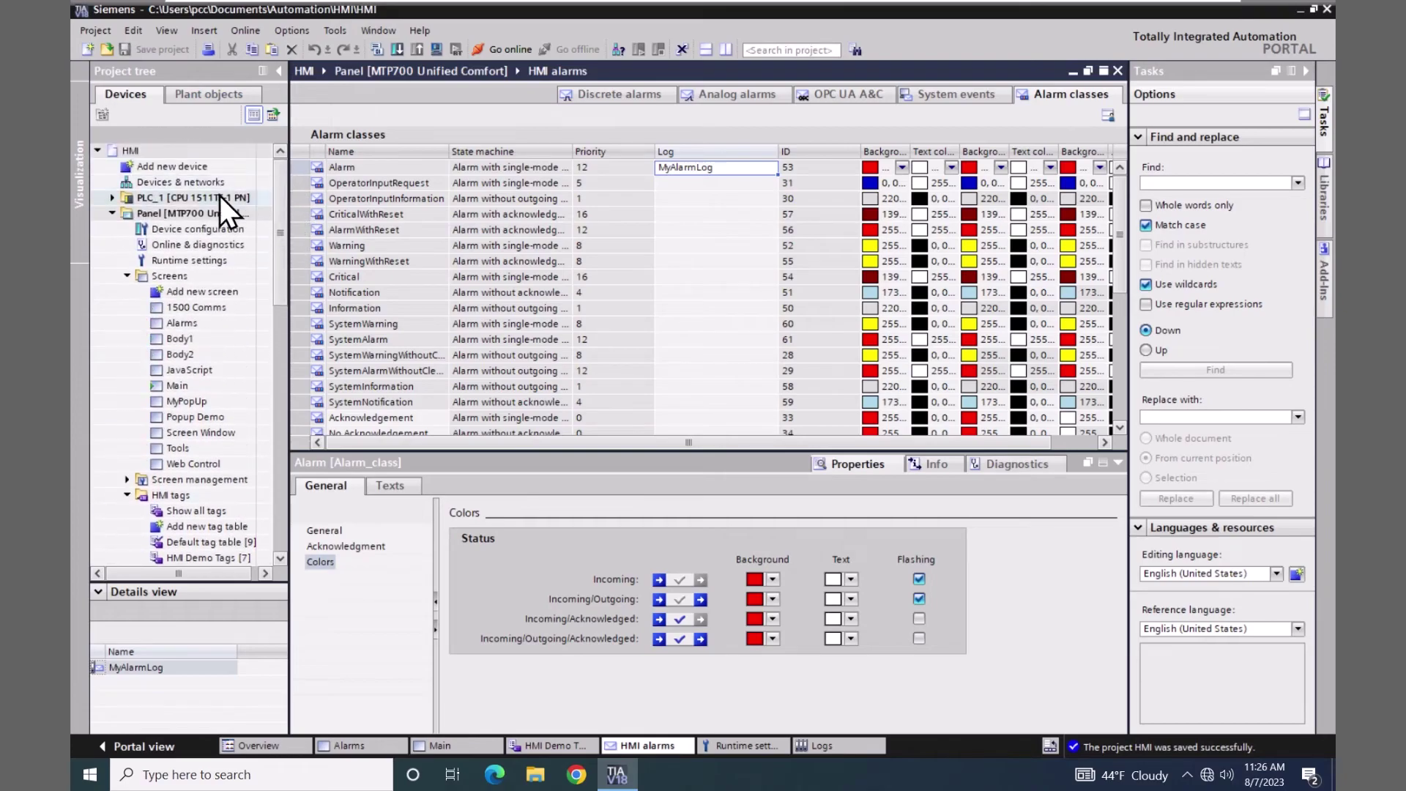
click(134, 213)
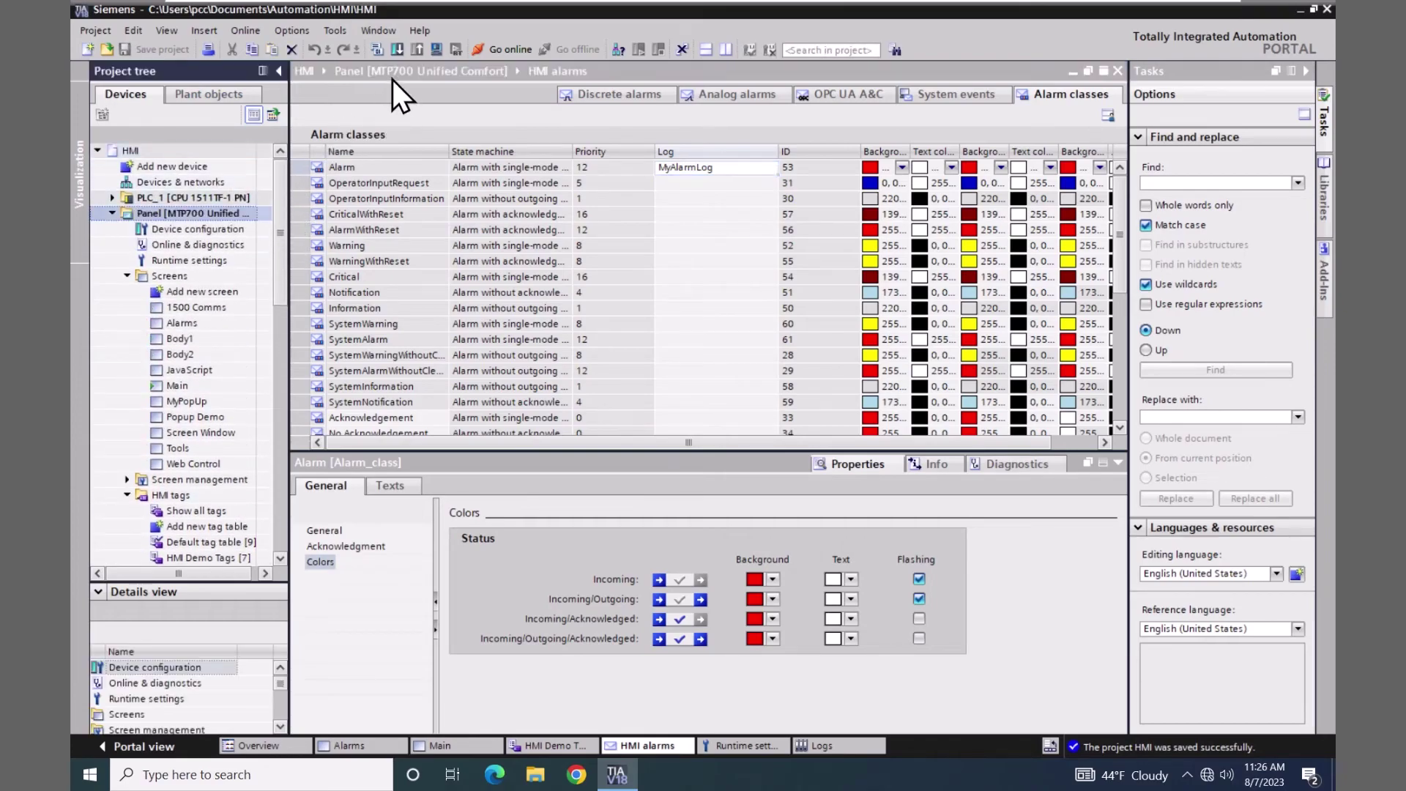
click(433, 51)
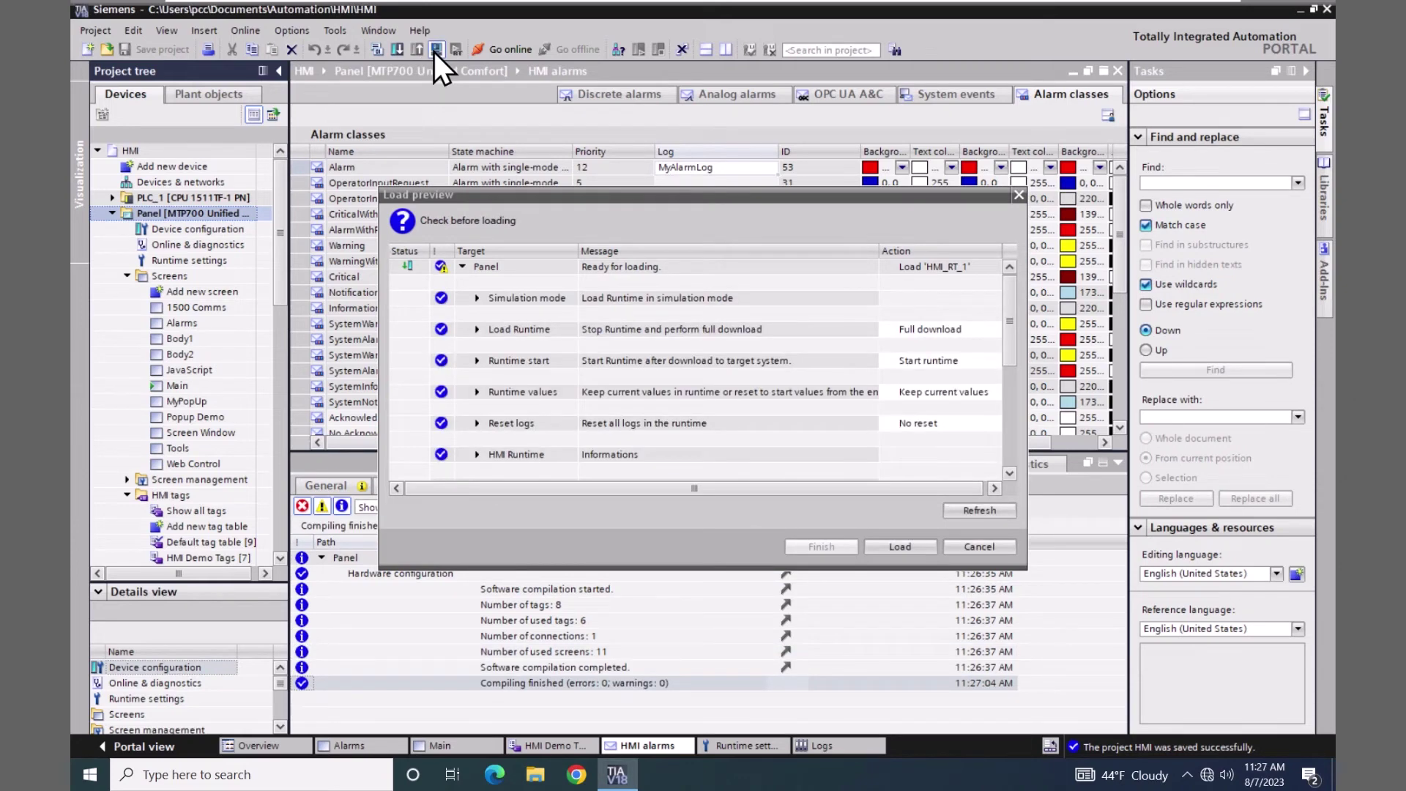
- In Load preview, reset tag values, pending alarms and all logs, then load the panel
click(478, 392)
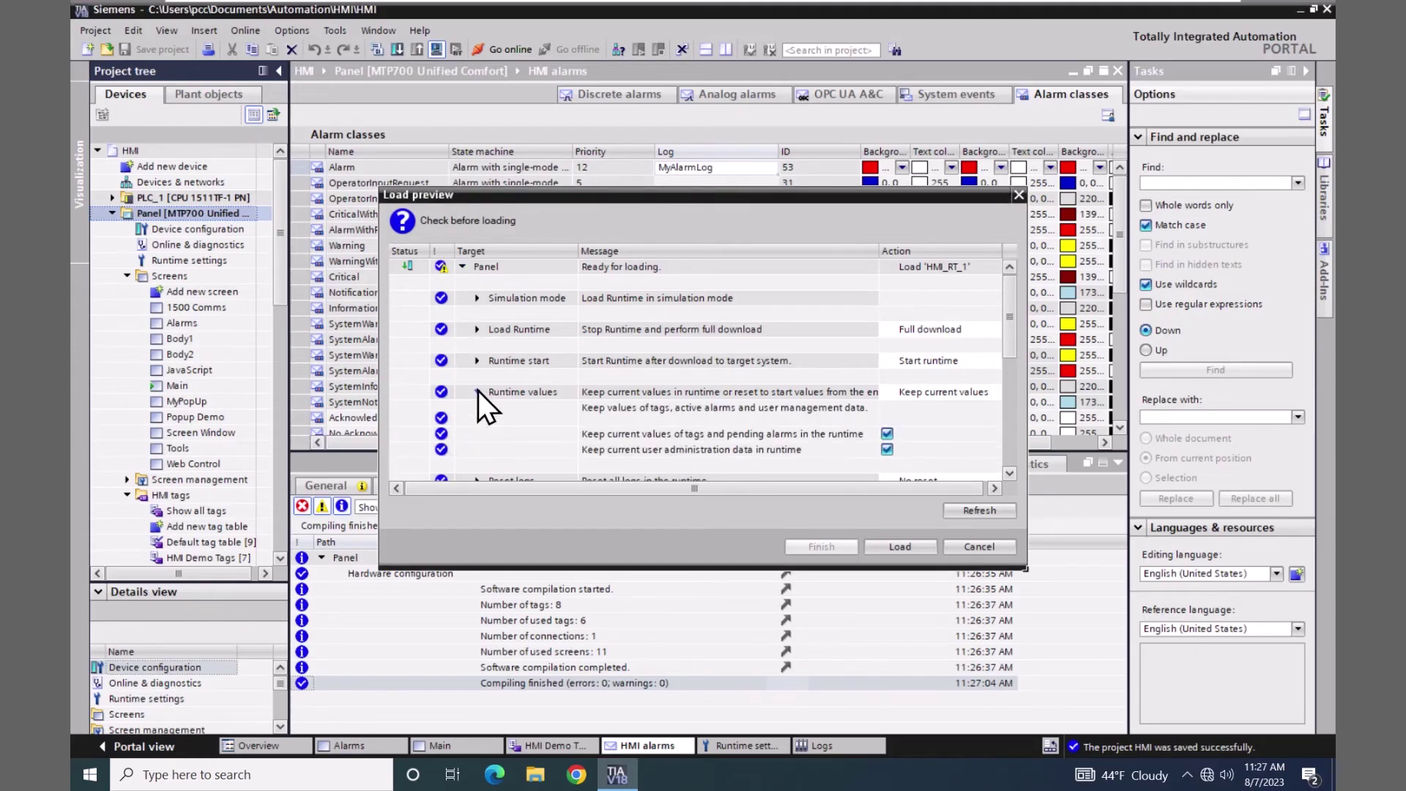
click(888, 450)
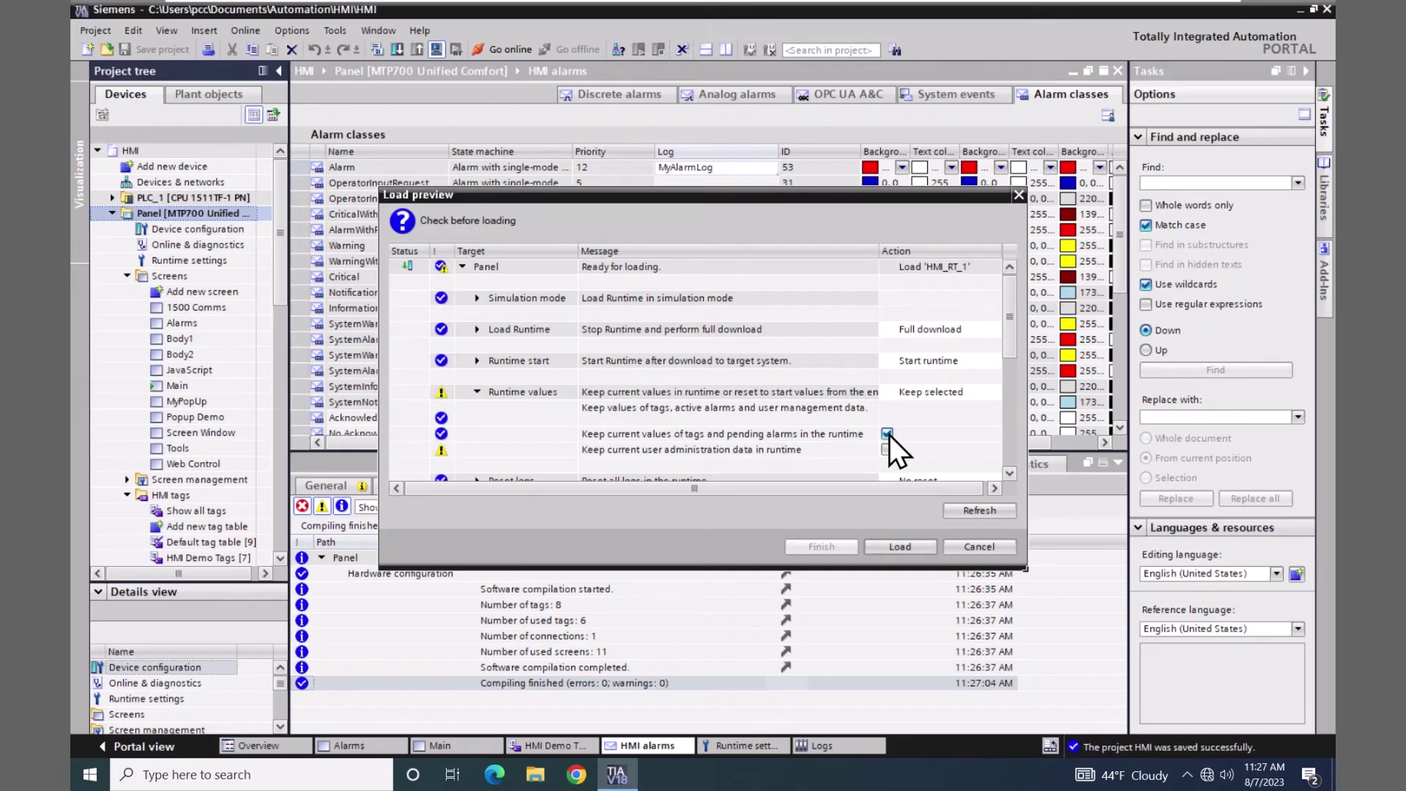
click(888, 433)
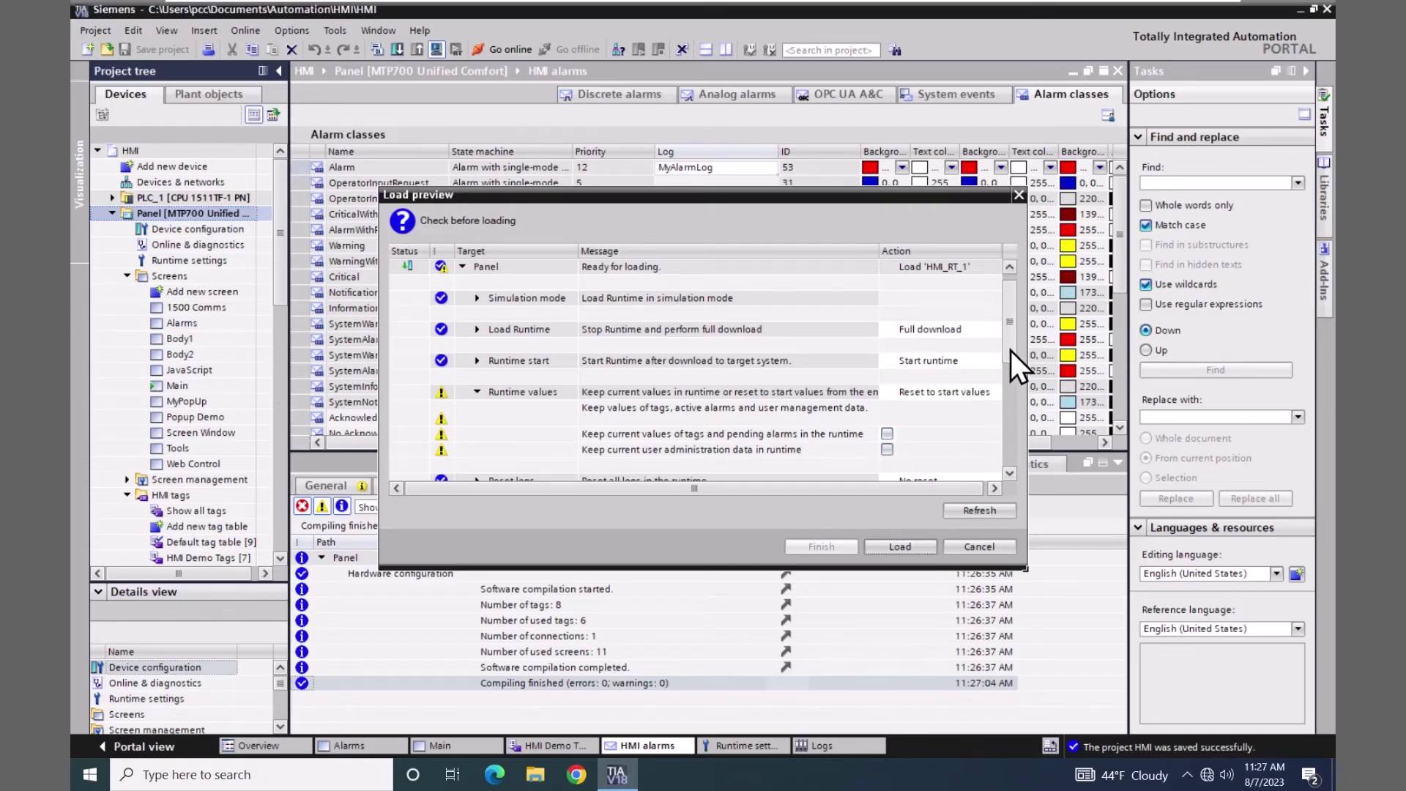
drag(1011, 350, 1013, 369)
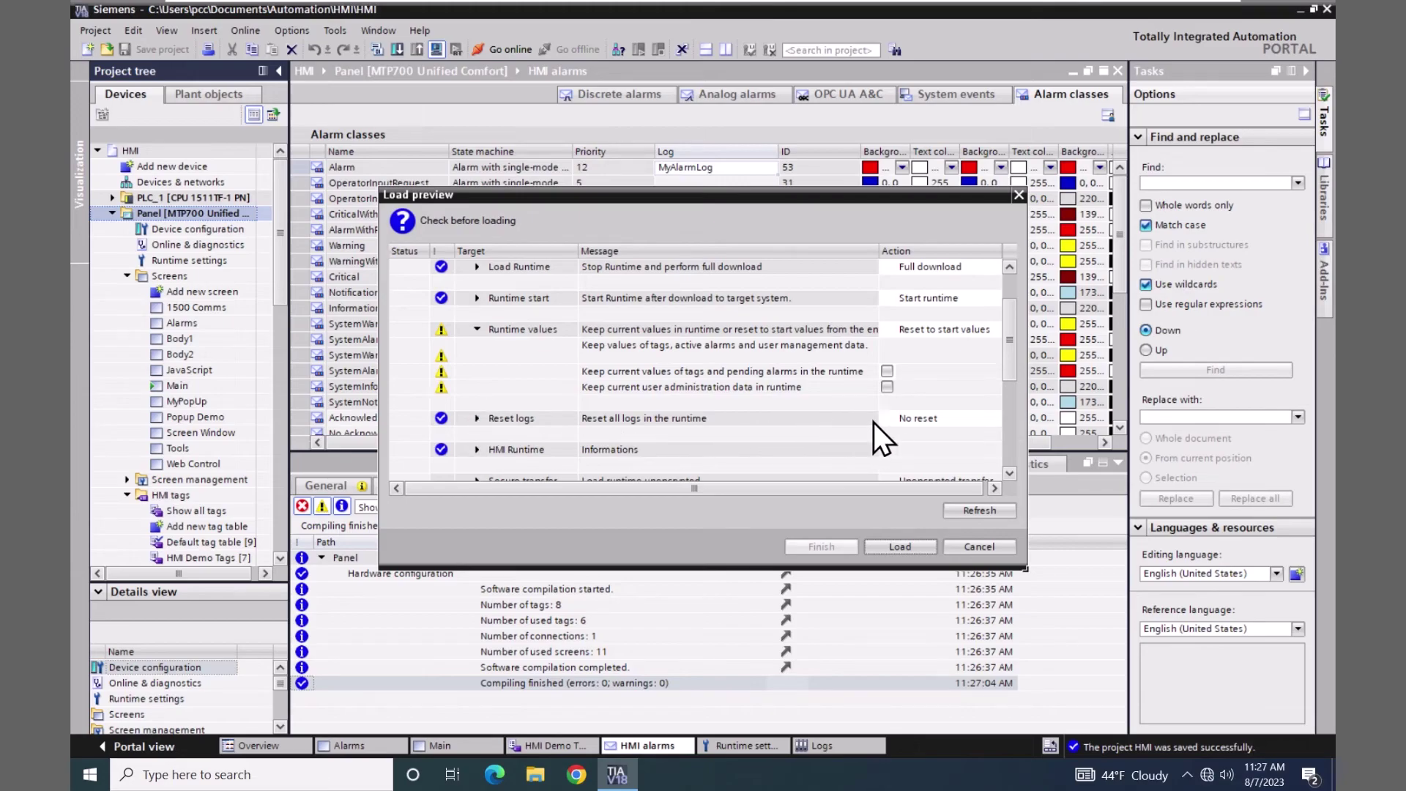
click(920, 418)
click(994, 419)
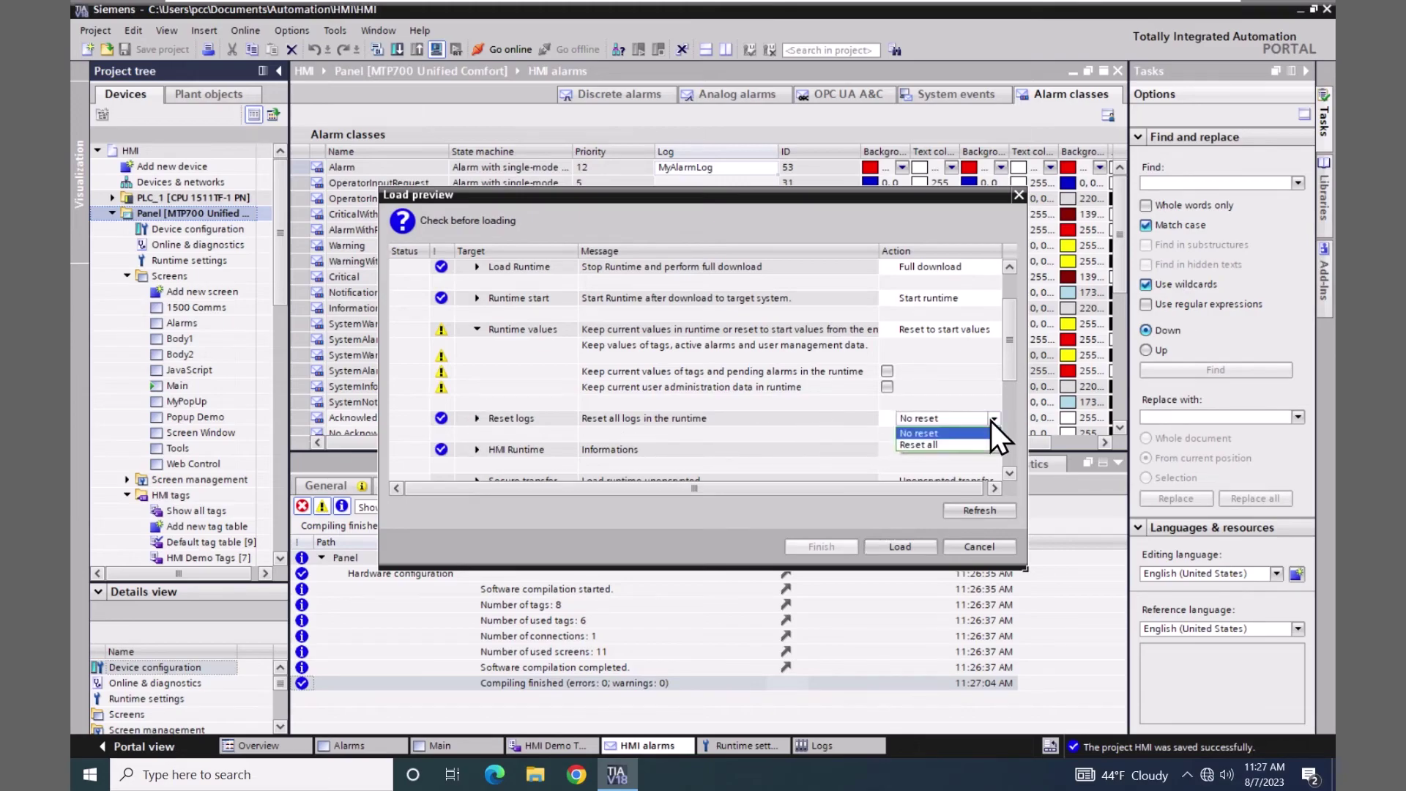
click(932, 446)
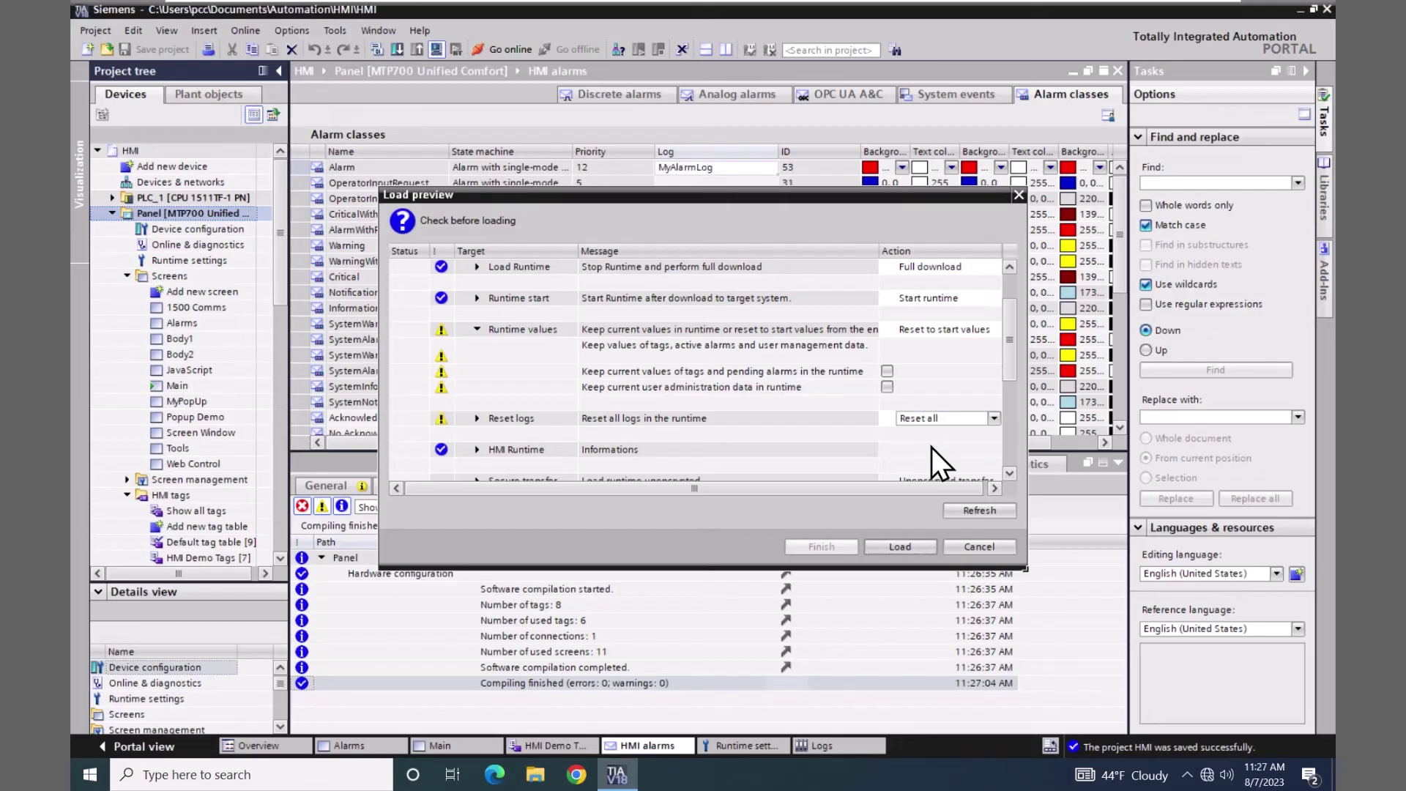
click(898, 546)
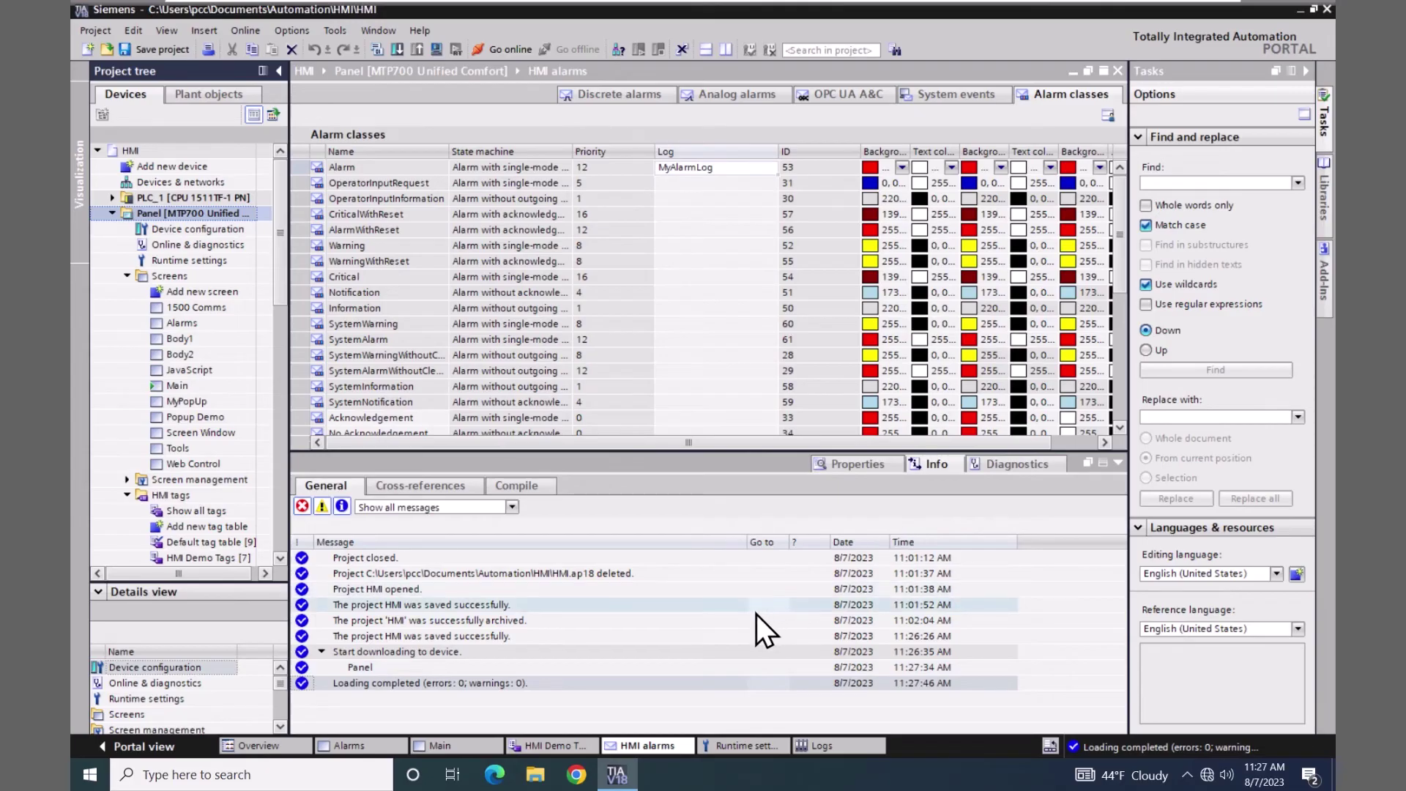
- Open the WinCC Unified RT page in Chrome and sign in with the saved administrator username and password
click(584, 770)
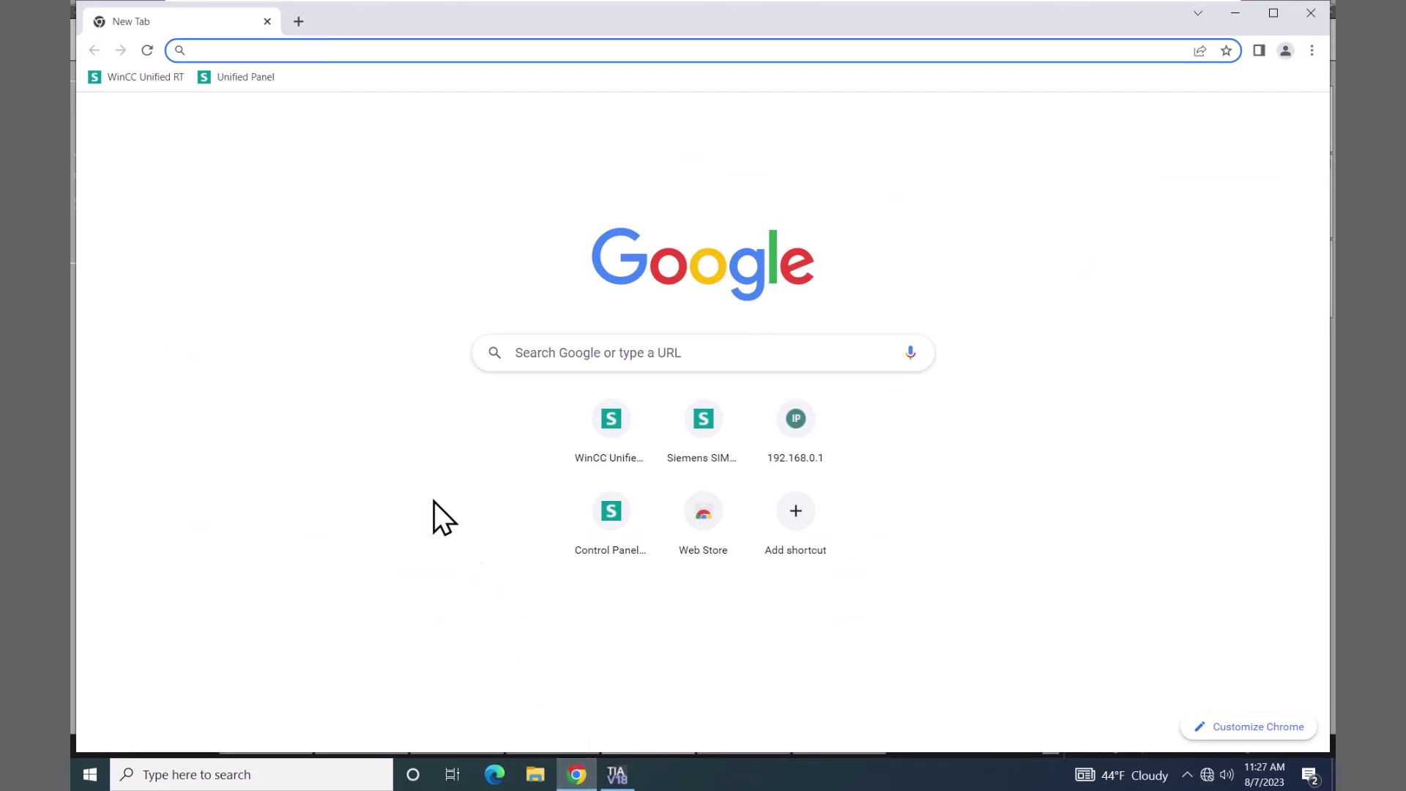
click(143, 77)
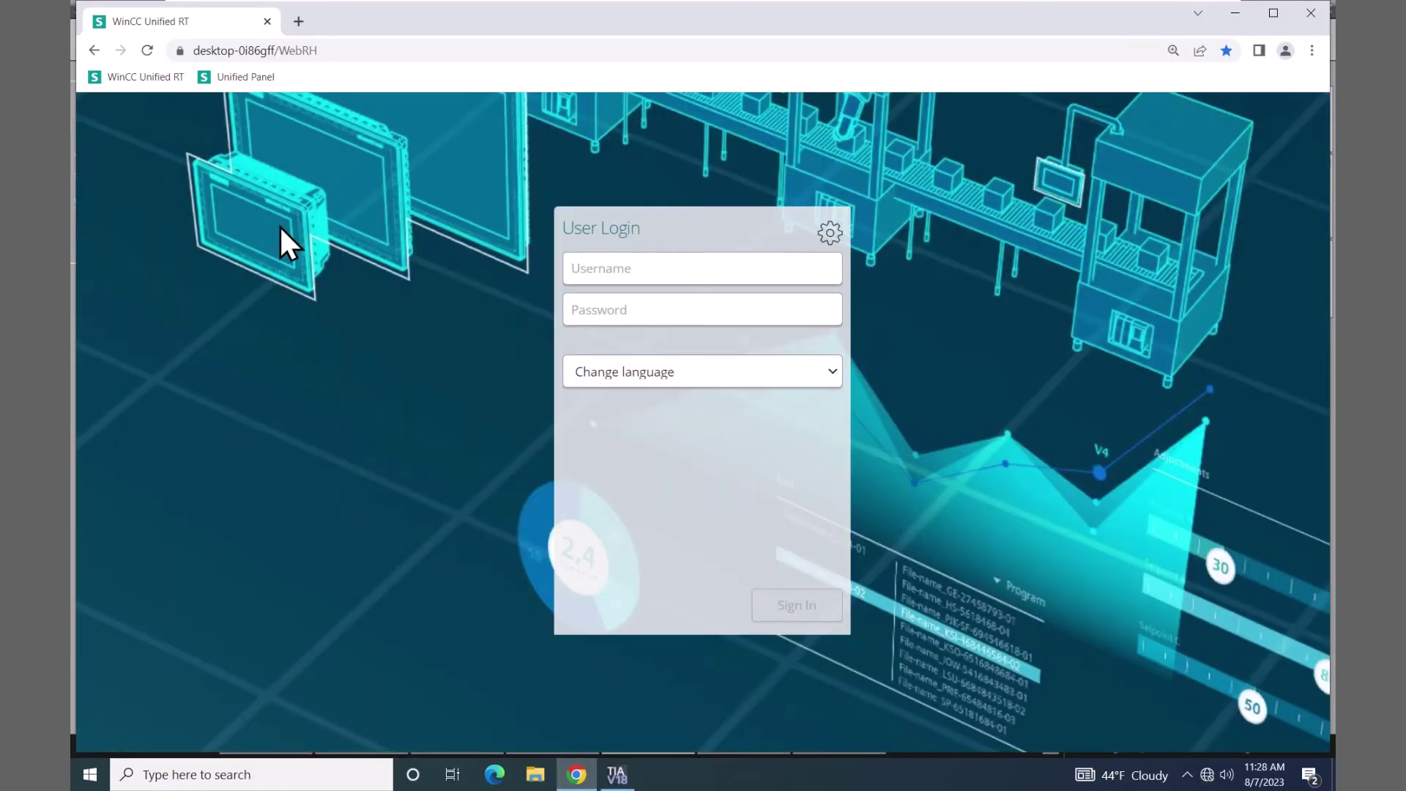
click(578, 265)
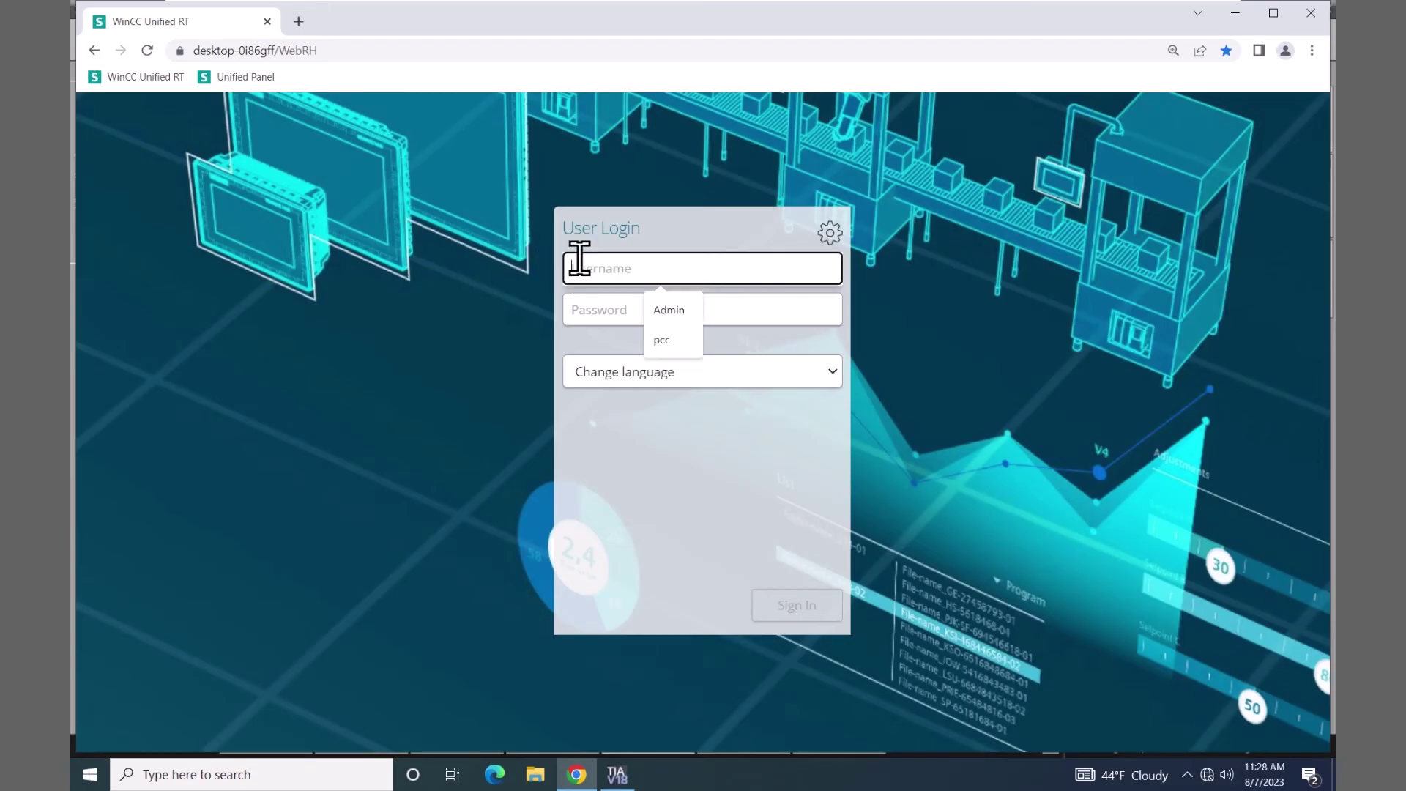
click(675, 314)
click(617, 308)
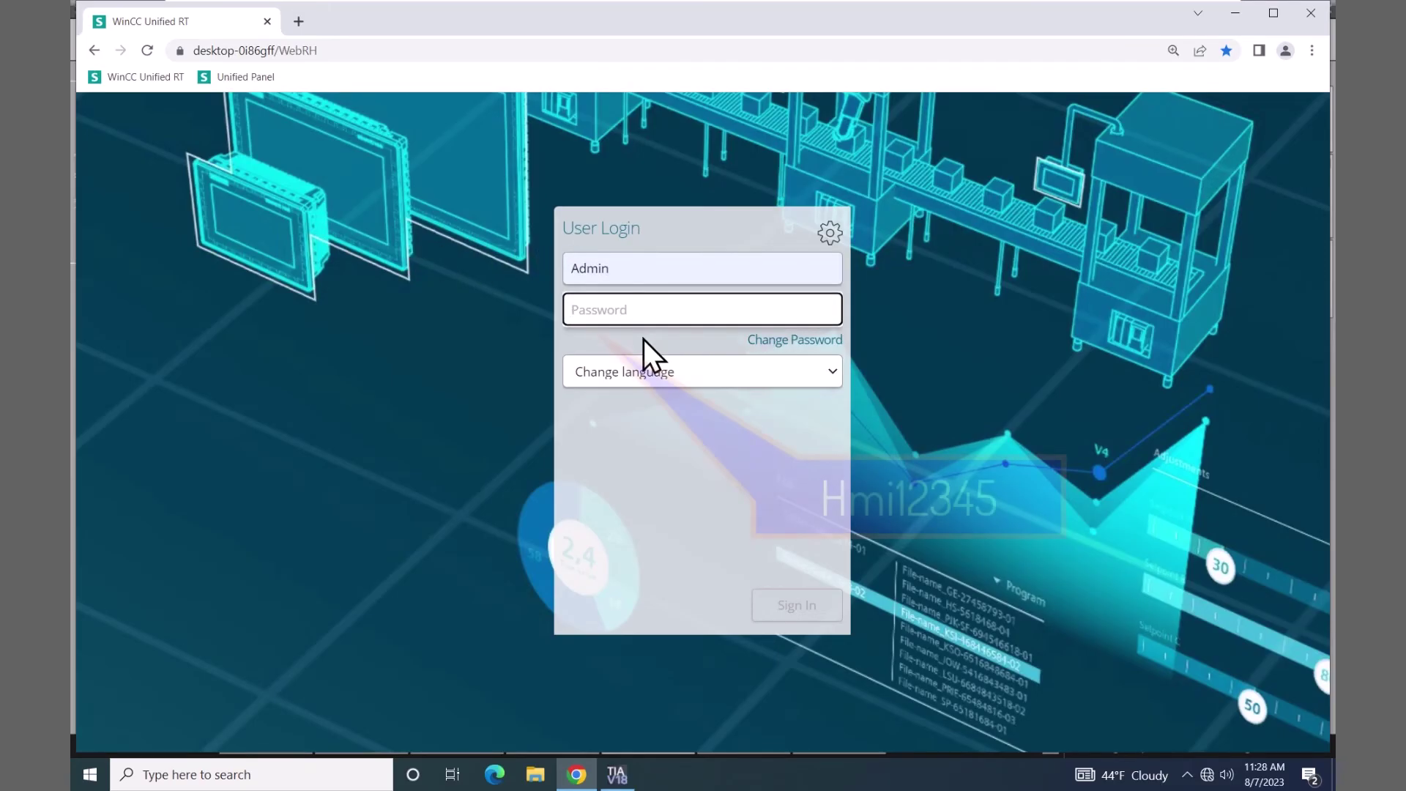
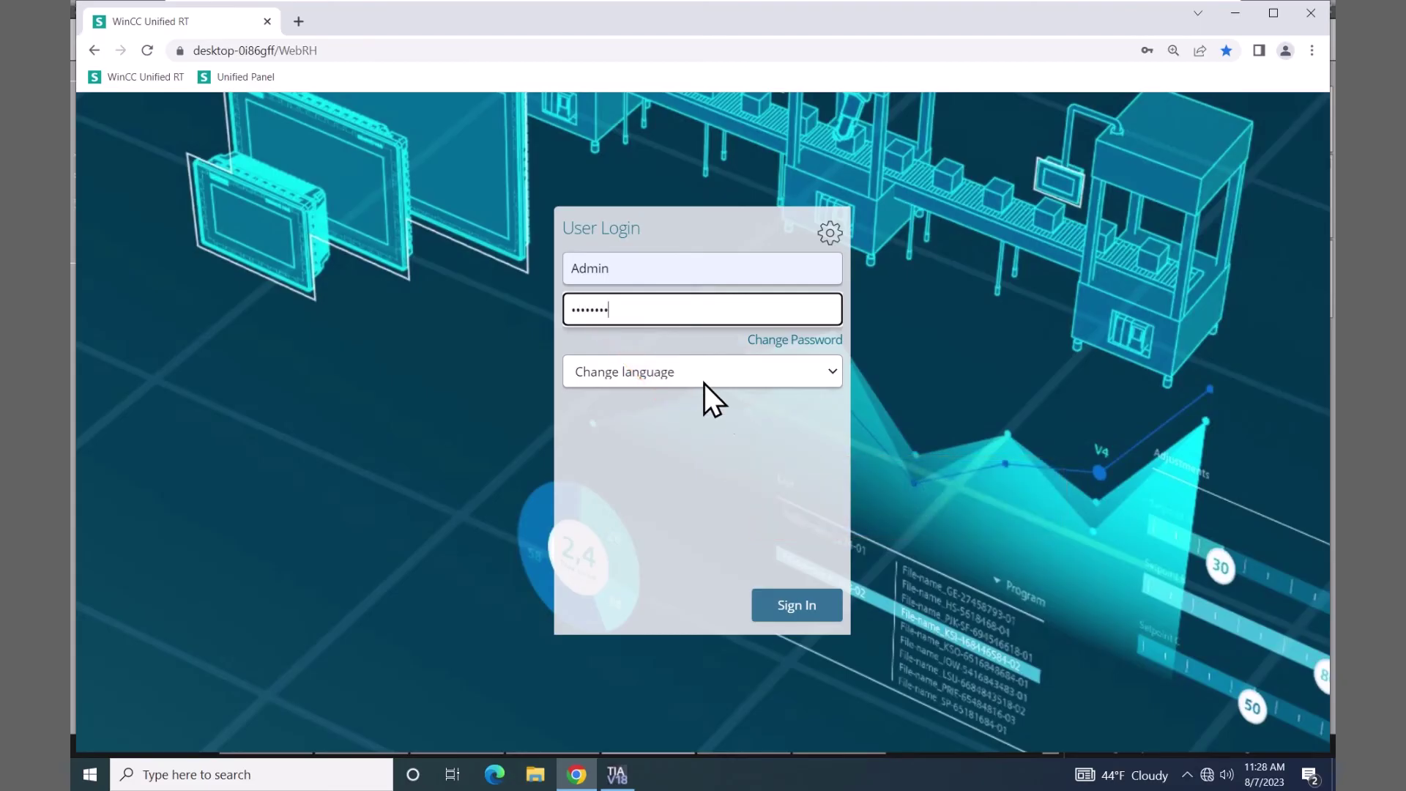
click(791, 605)
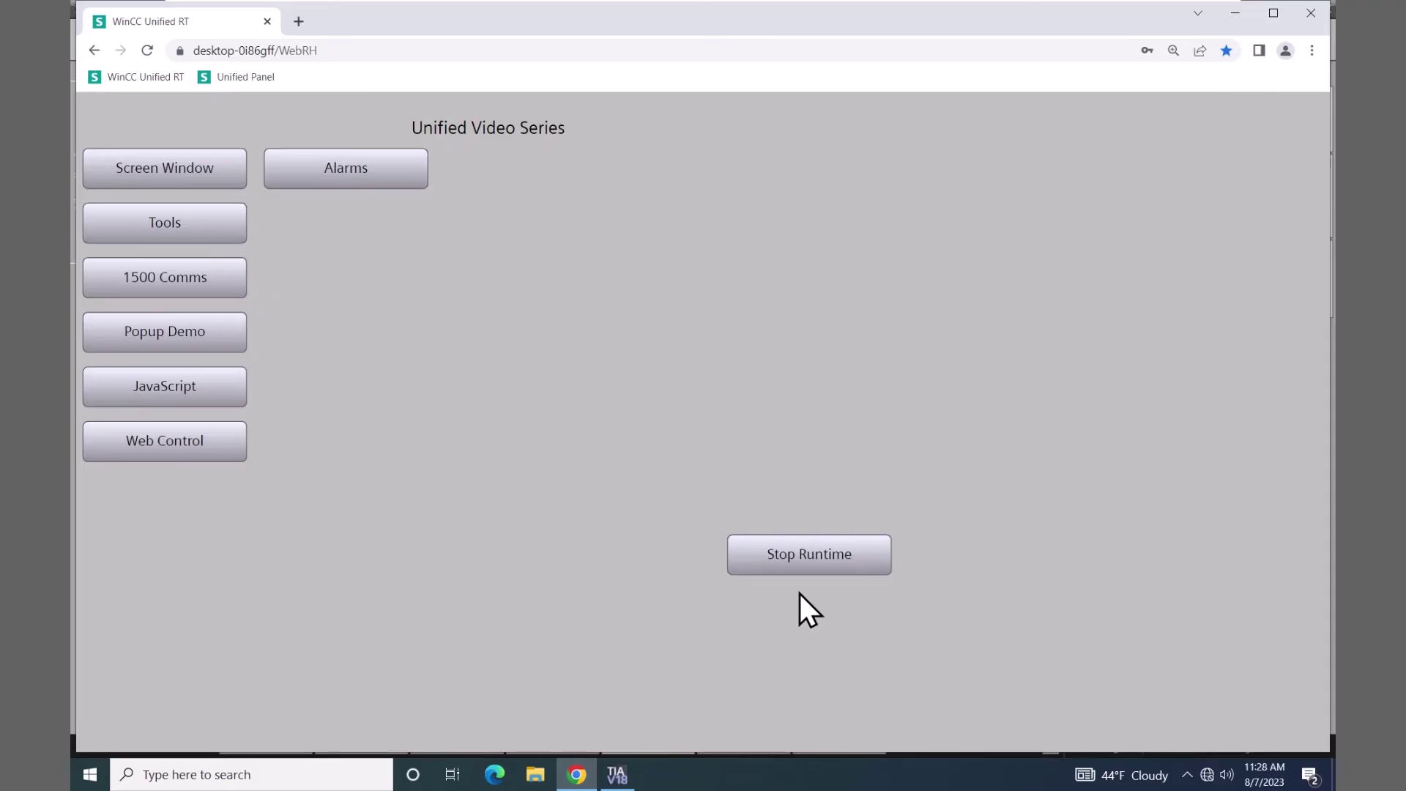
- Open the Alarms screen and widen the Alarm text column to read the SystemAlarm message
click(360, 180)
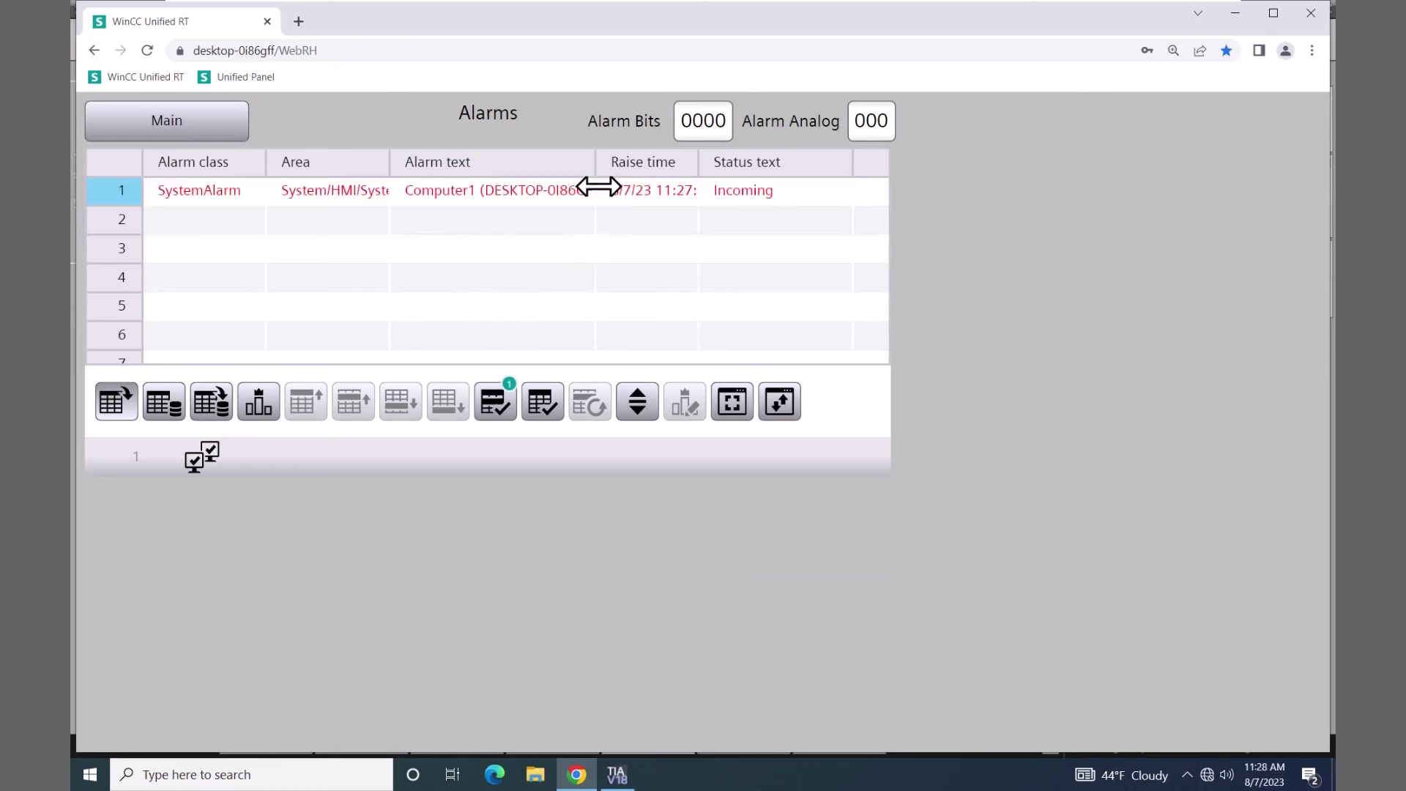
drag(597, 169, 890, 220)
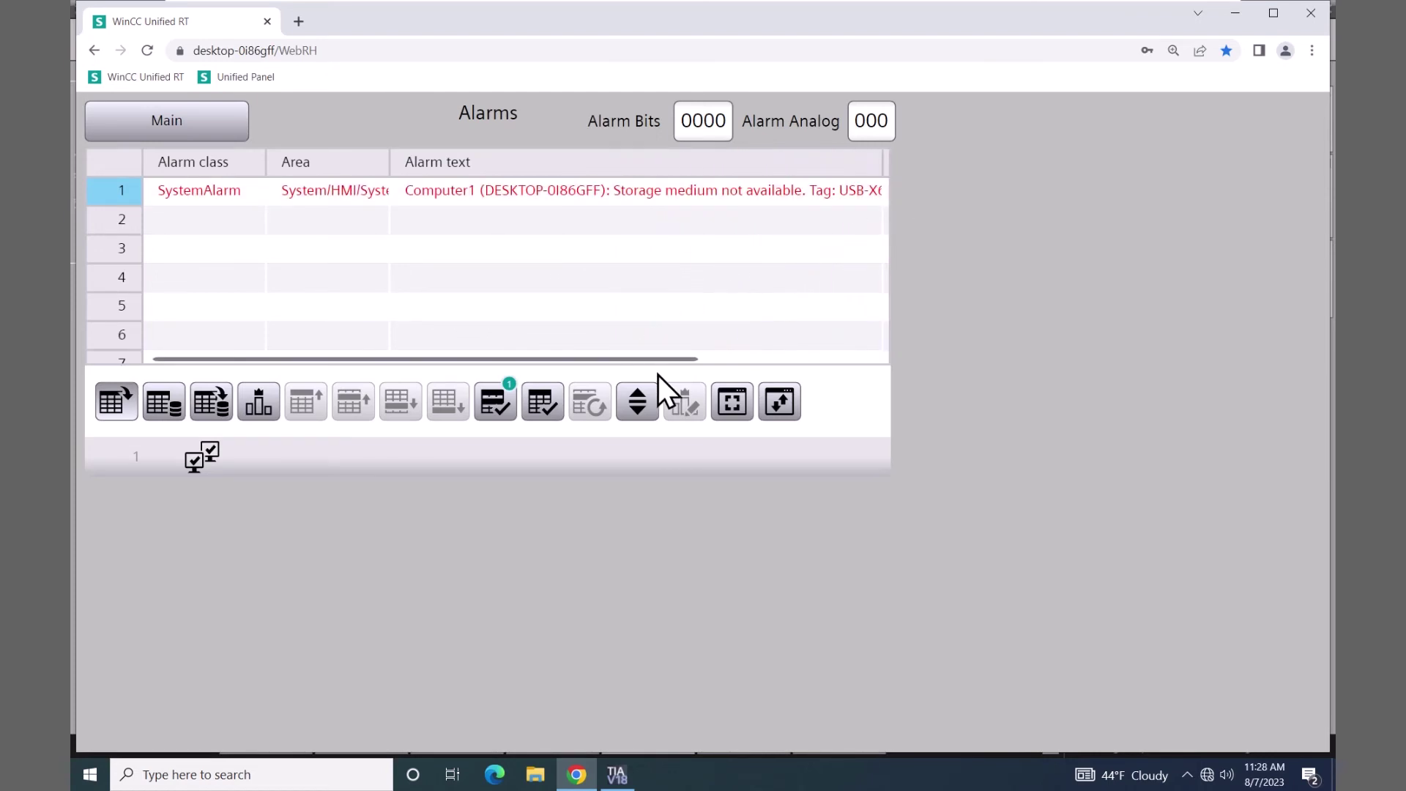
drag(658, 361, 736, 363)
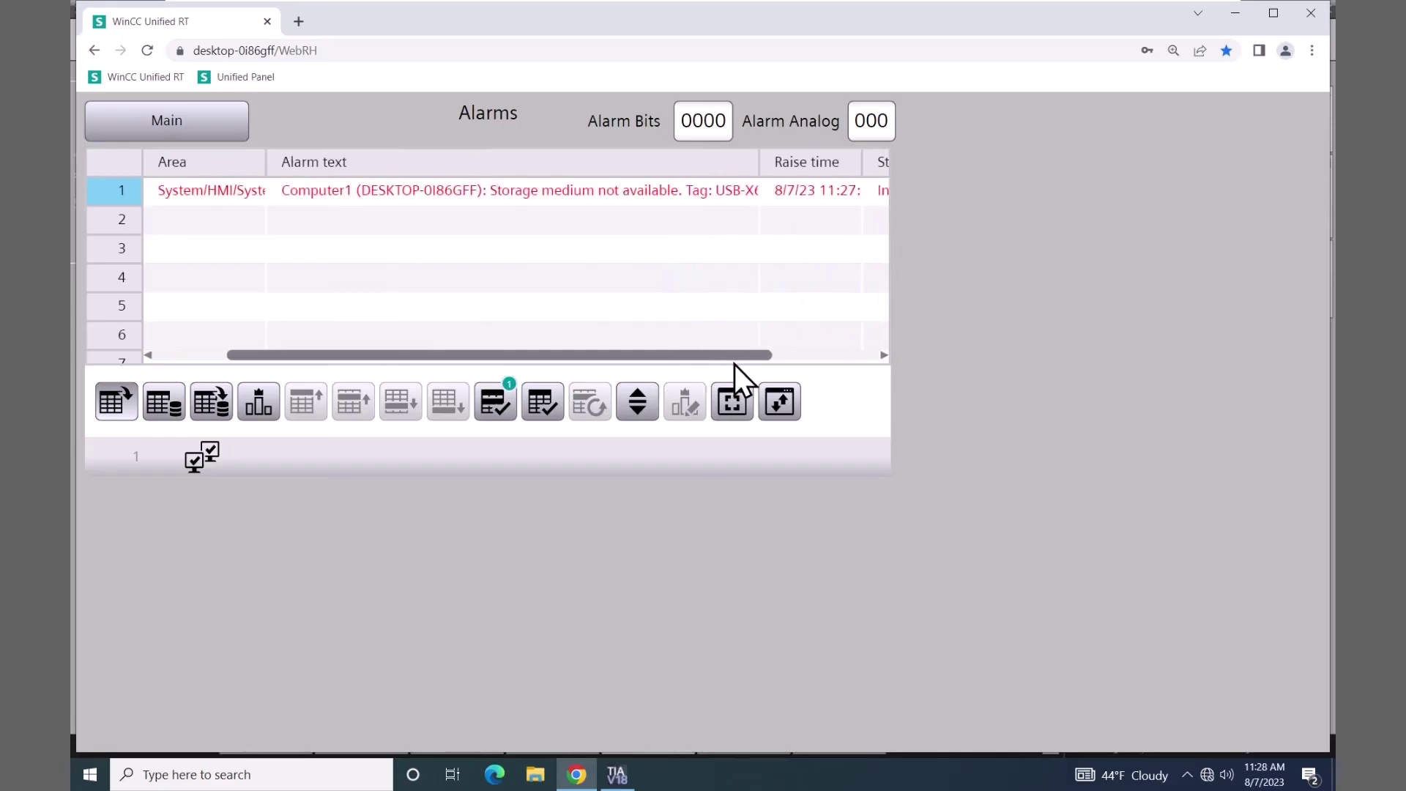
drag(760, 162, 631, 183)
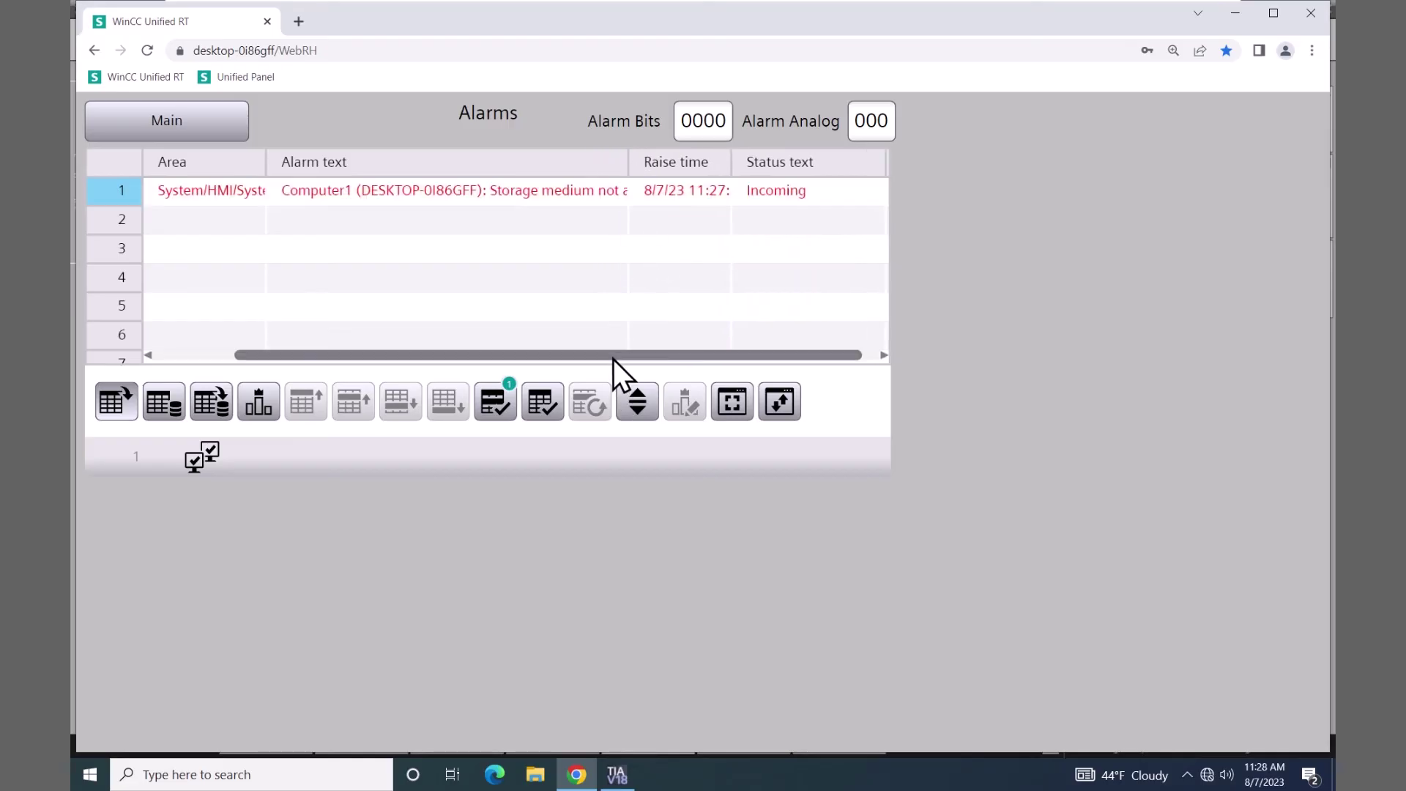
drag(613, 359, 490, 365)
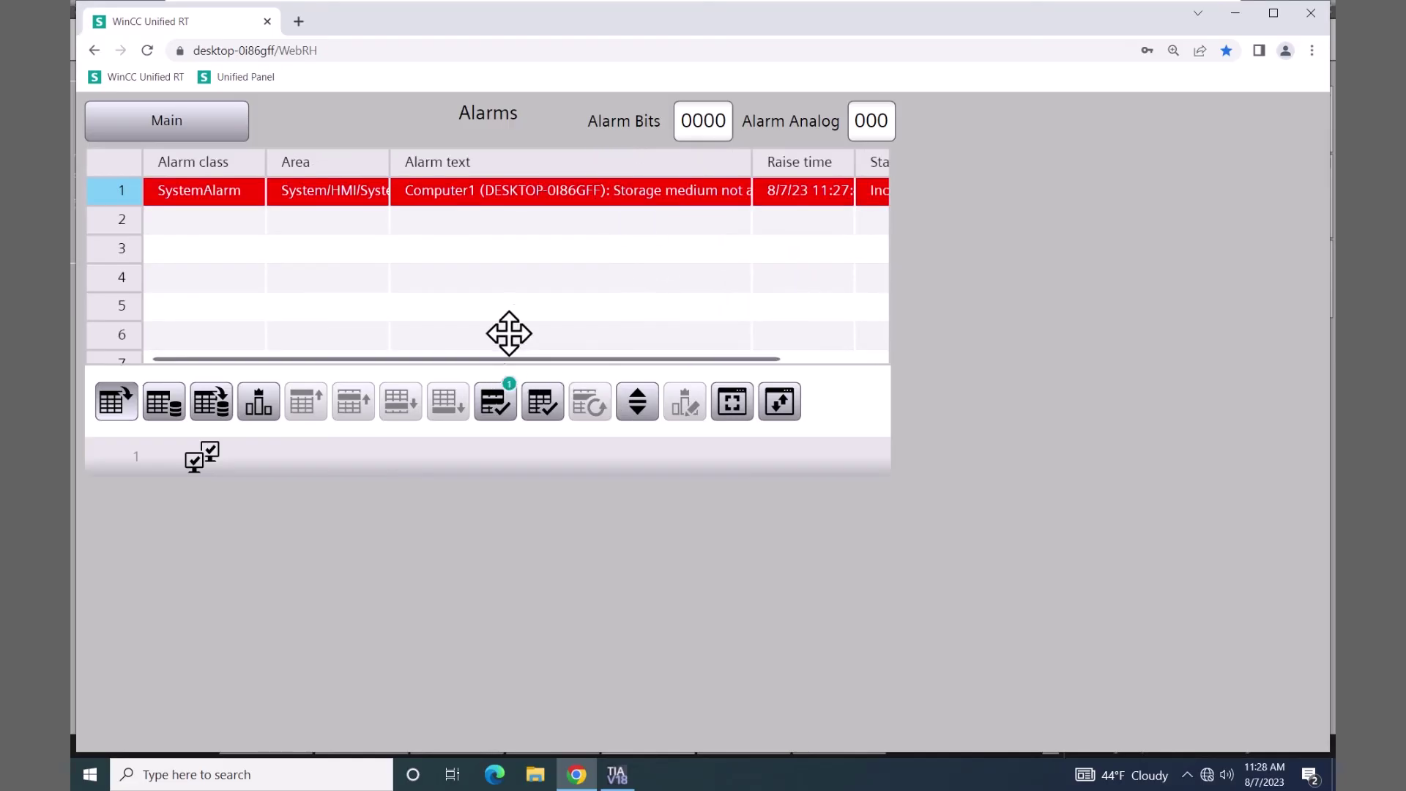
- Set Alarm Bits to 11 and Alarm Analog to 91 to raise Alarm 1, Alarm 2 and Above 90
click(710, 128)
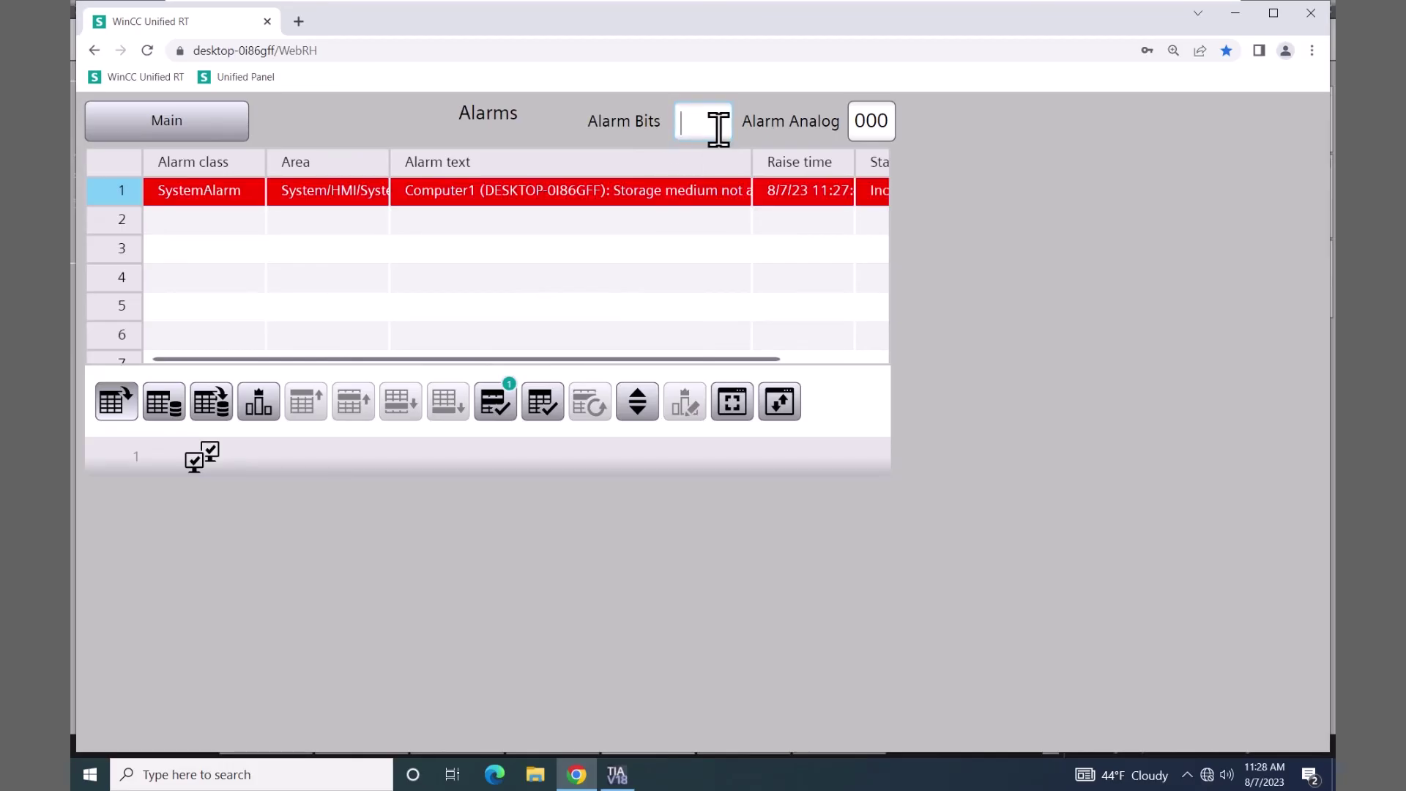
text(11)
key(Return)
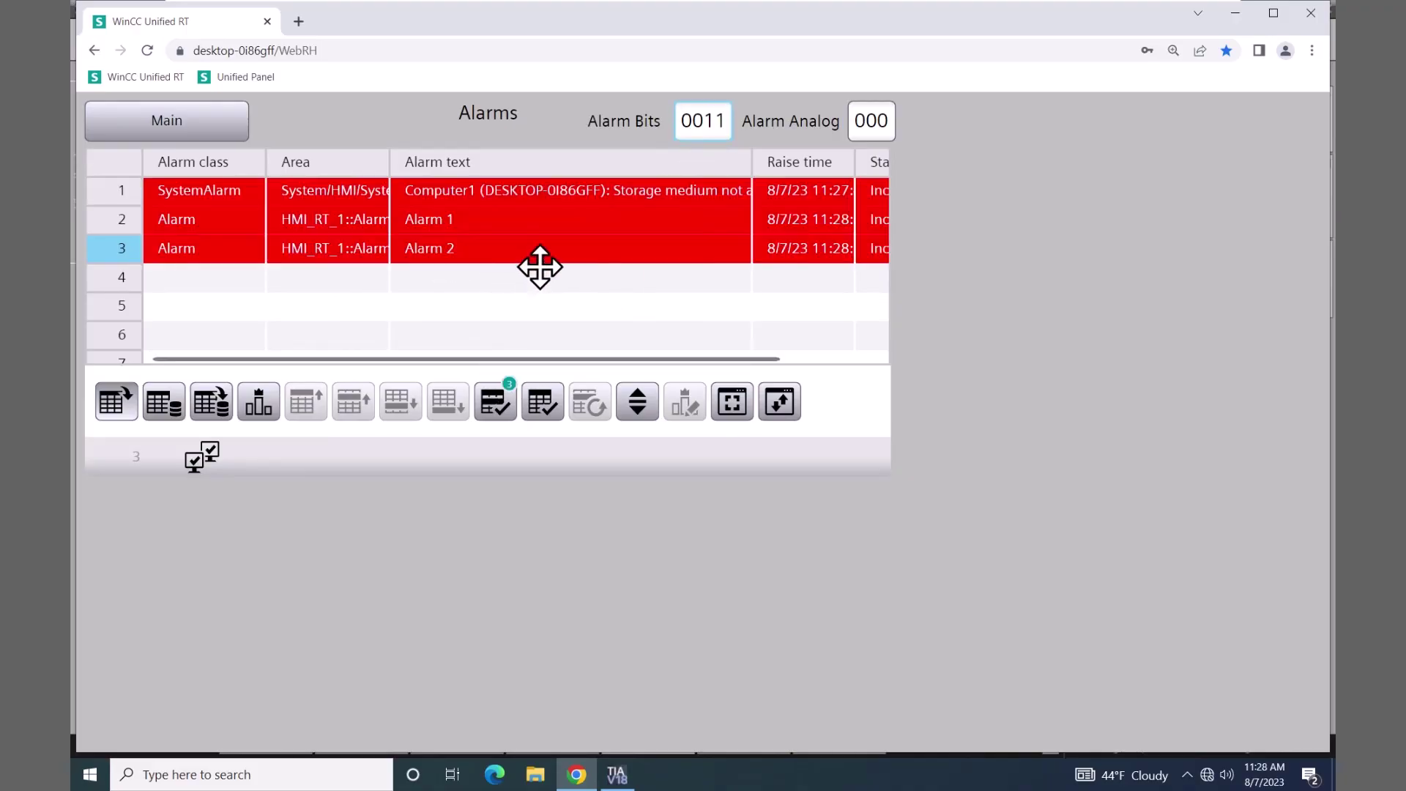
drag(753, 161, 556, 168)
drag(670, 169, 754, 168)
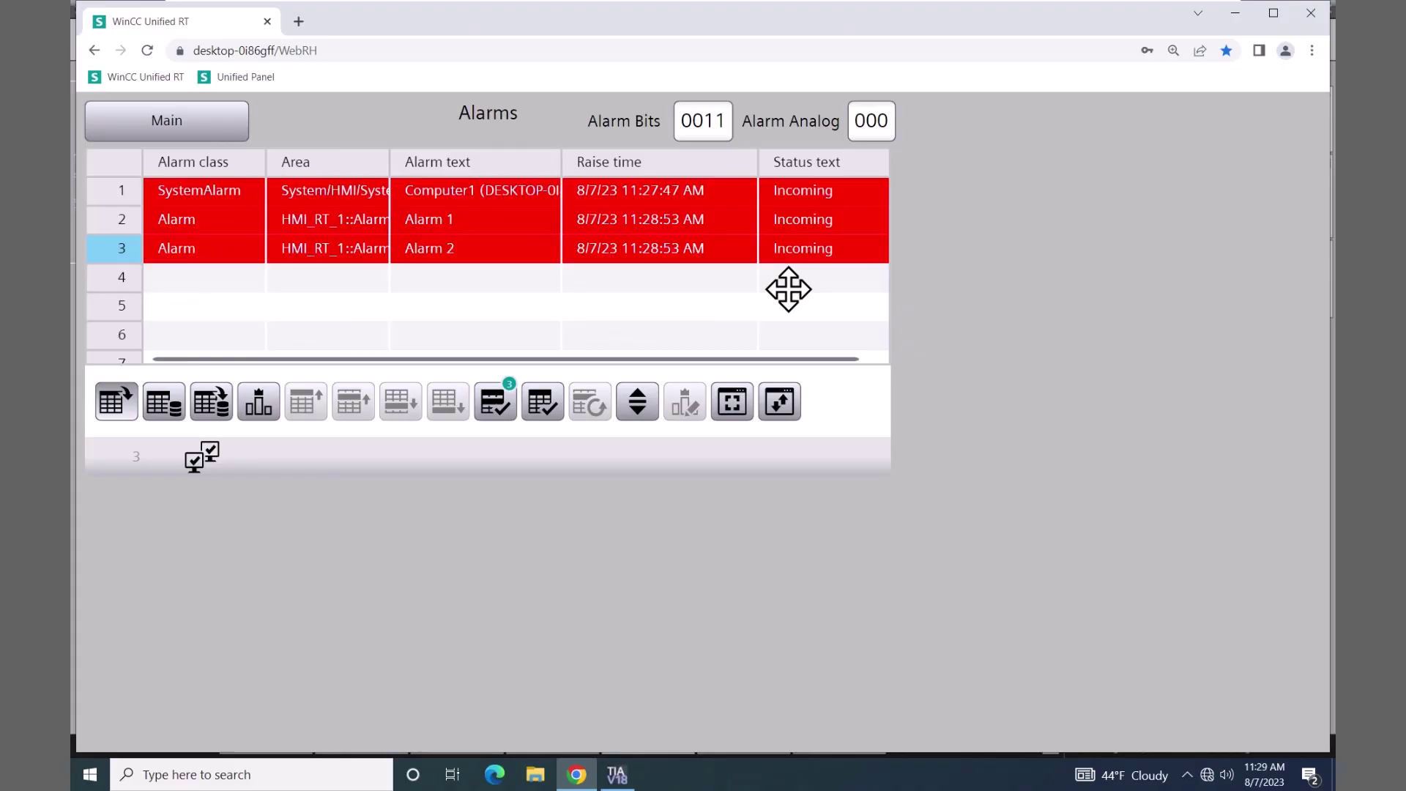
click(873, 121)
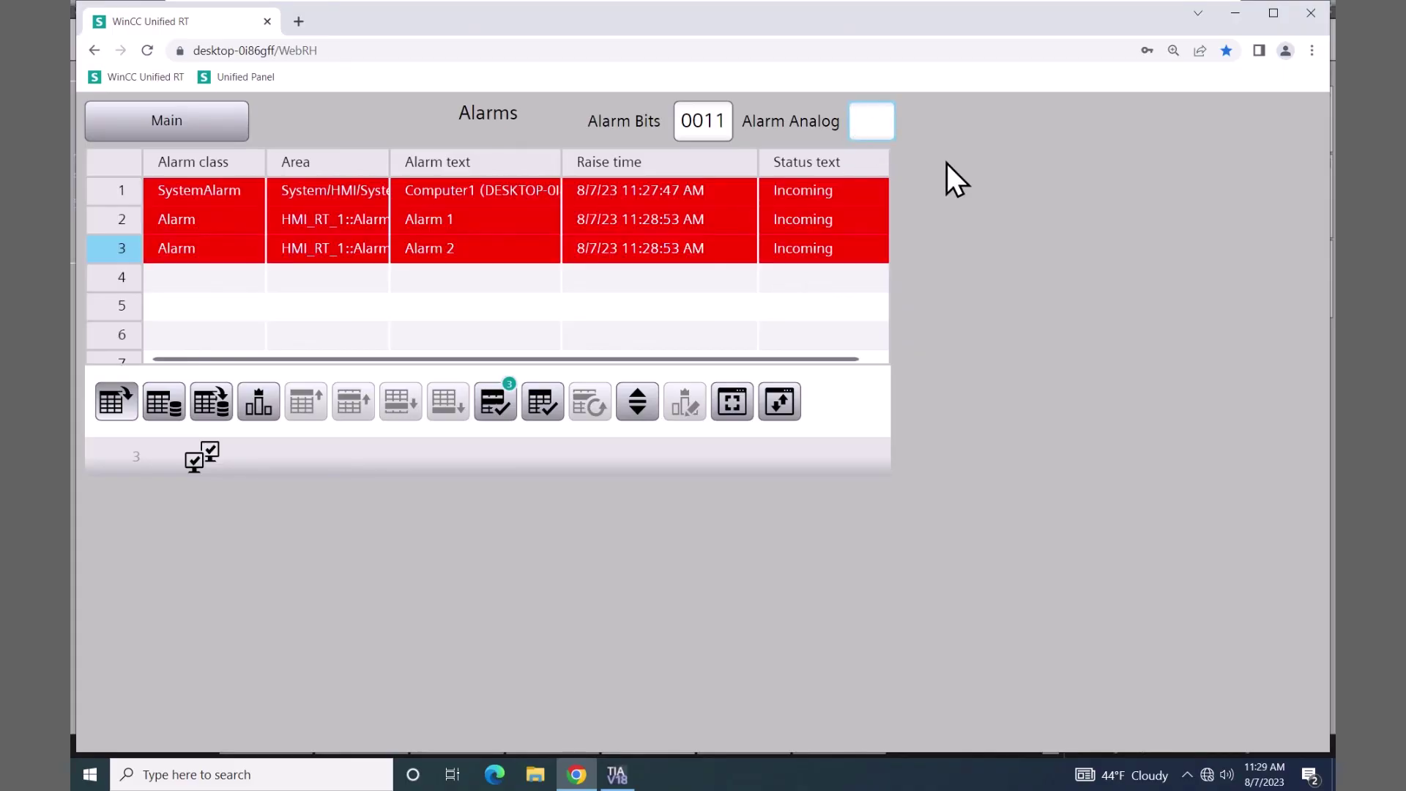
text(91)
key(Return)
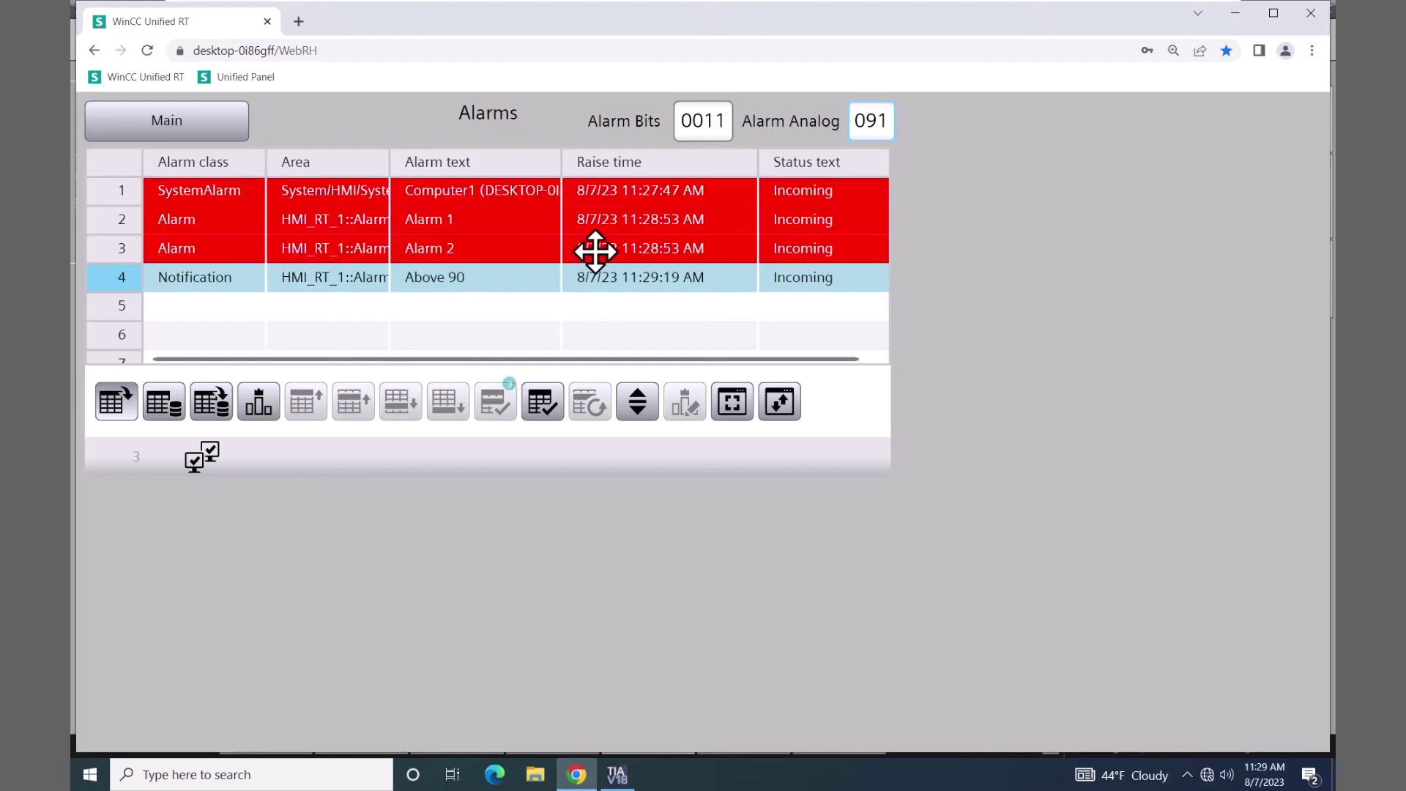
- Reset both Alarm Bits and Alarm Analog back to 0
click(717, 121)
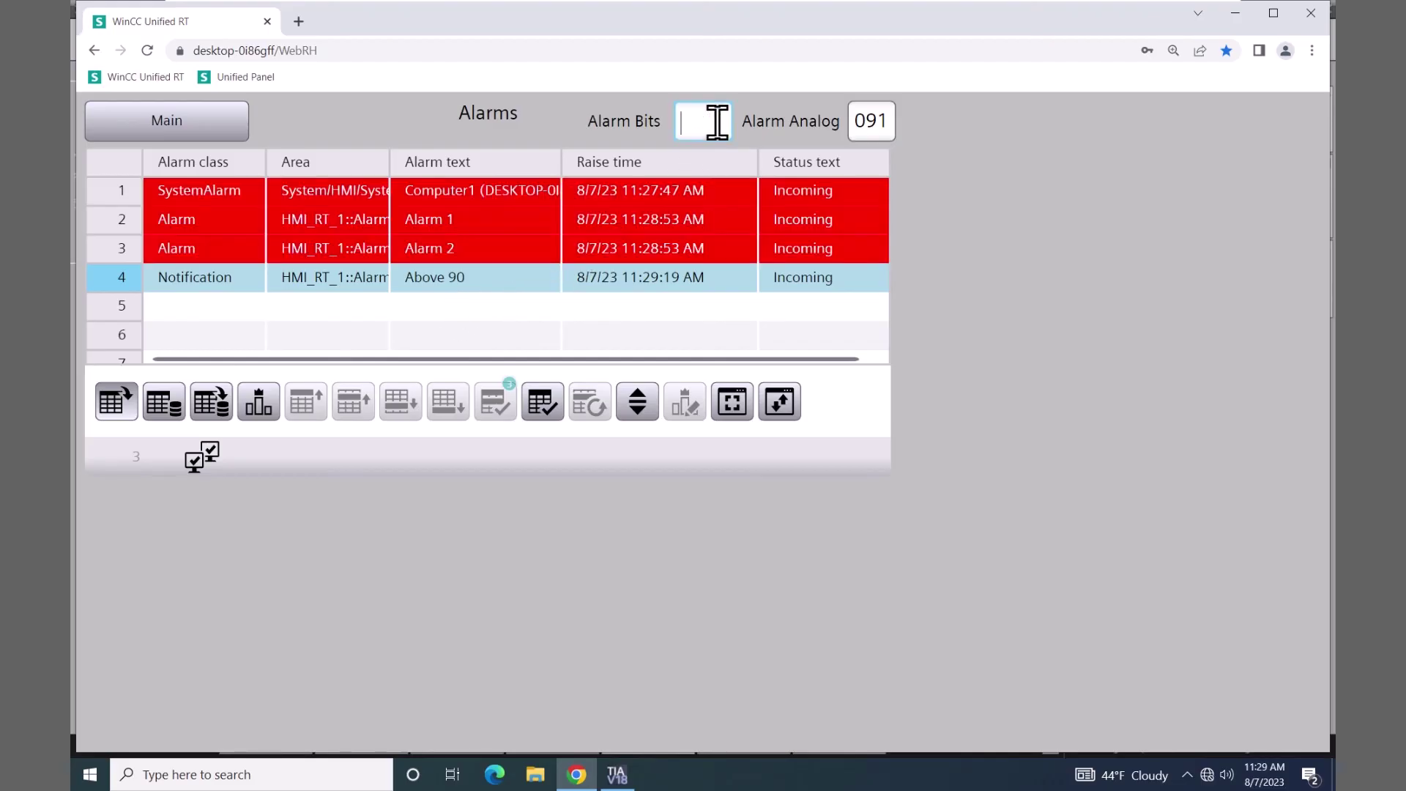
text(0)
key(Return)
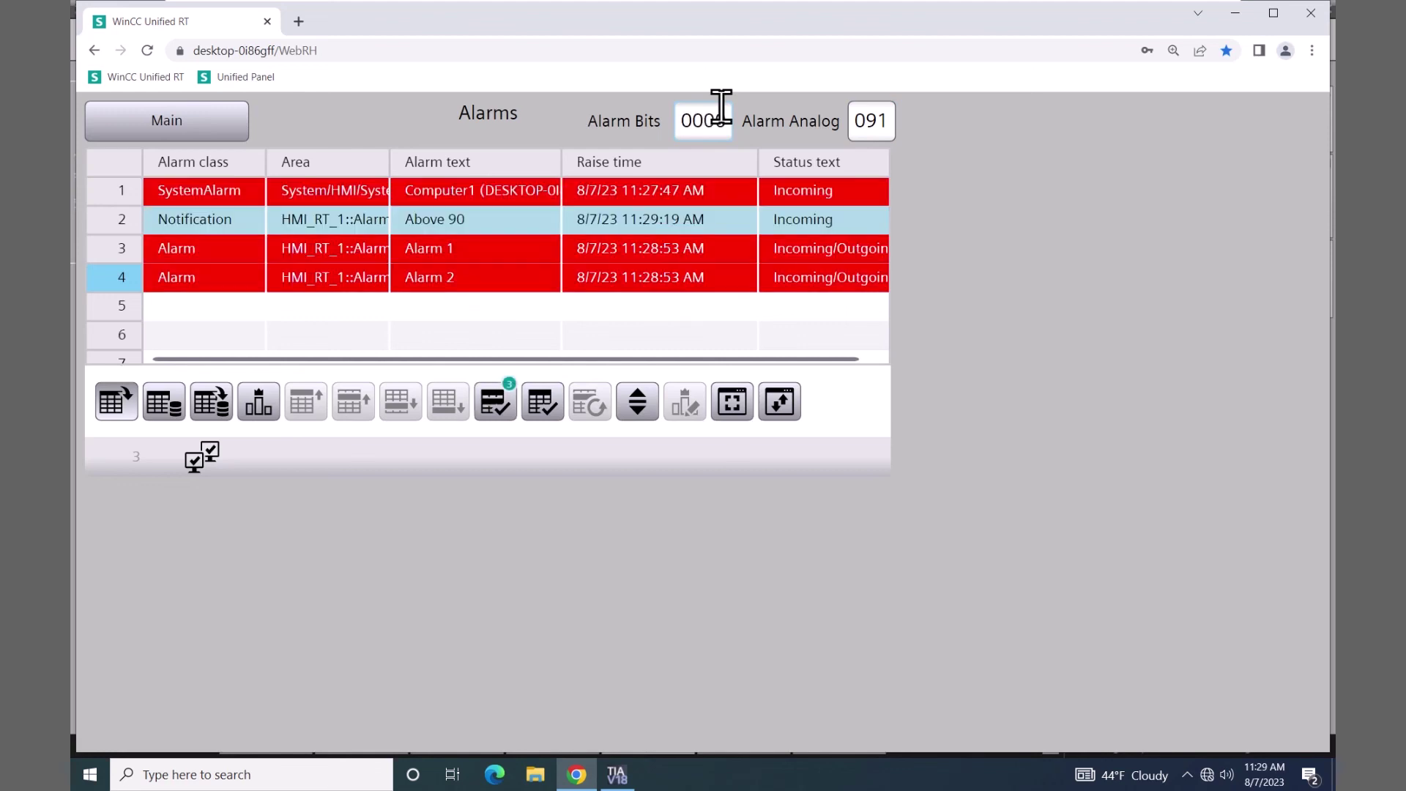
click(883, 119)
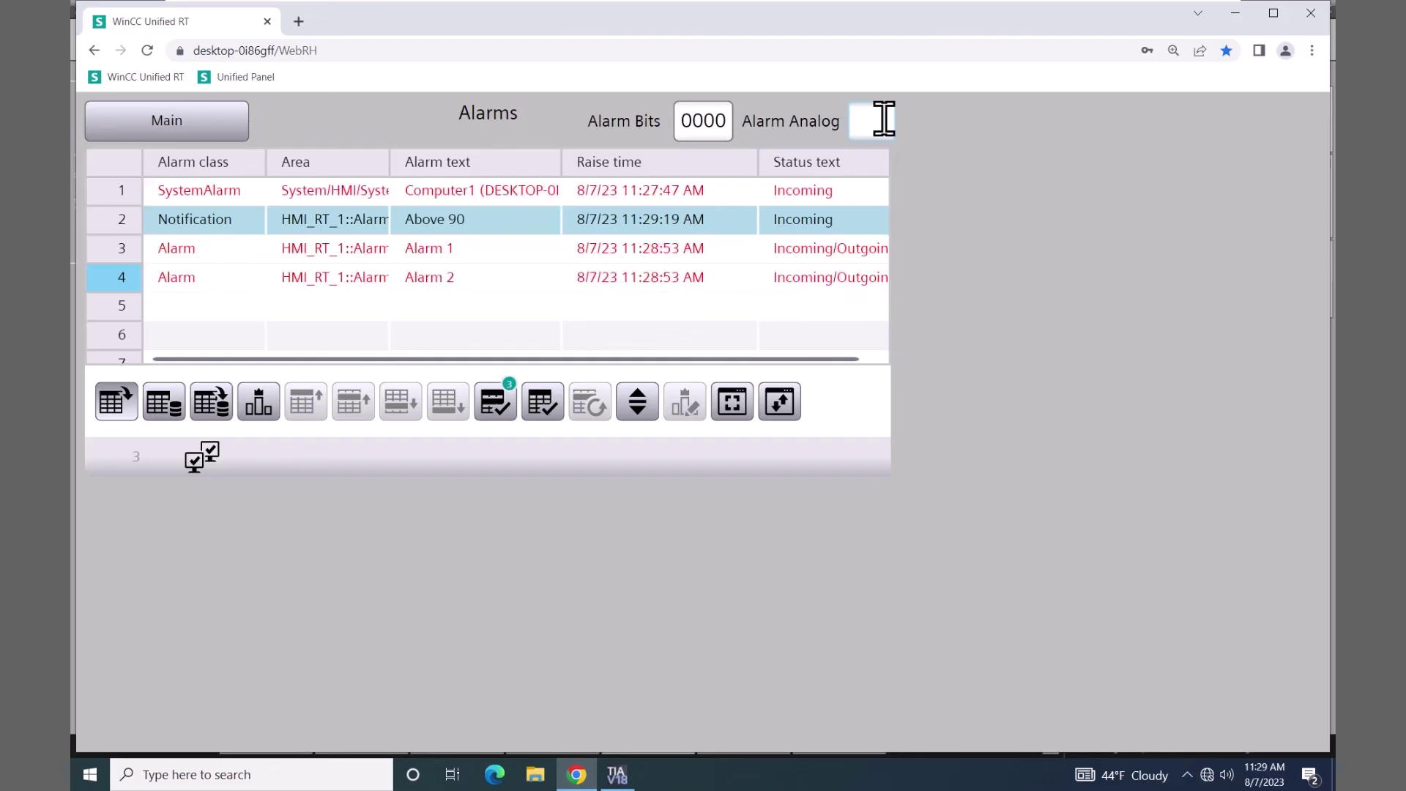
text(0)
key(Return)
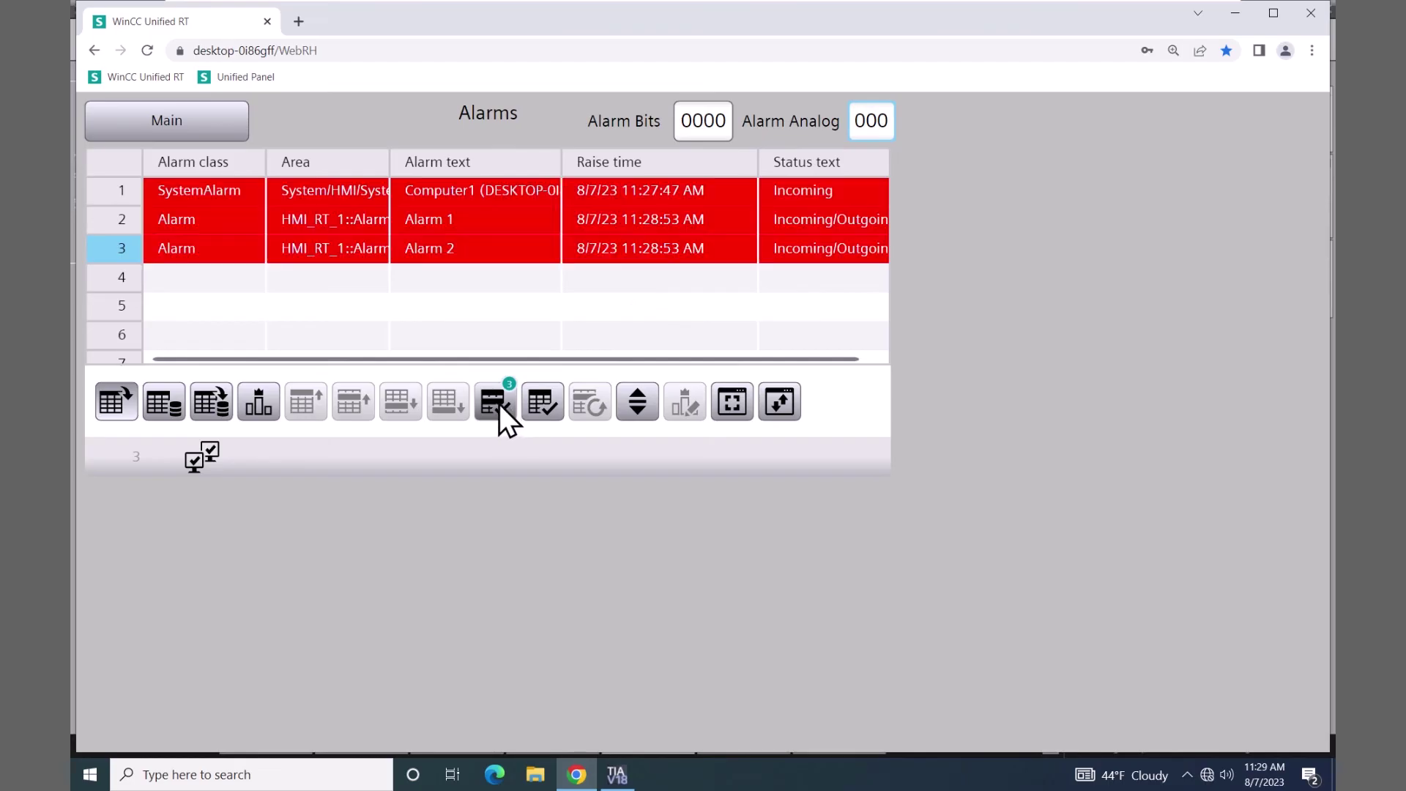
- Acknowledge Alarm 2 and Alarm 1, then open and cancel the alarm filter and sort dialogs
click(499, 402)
click(499, 403)
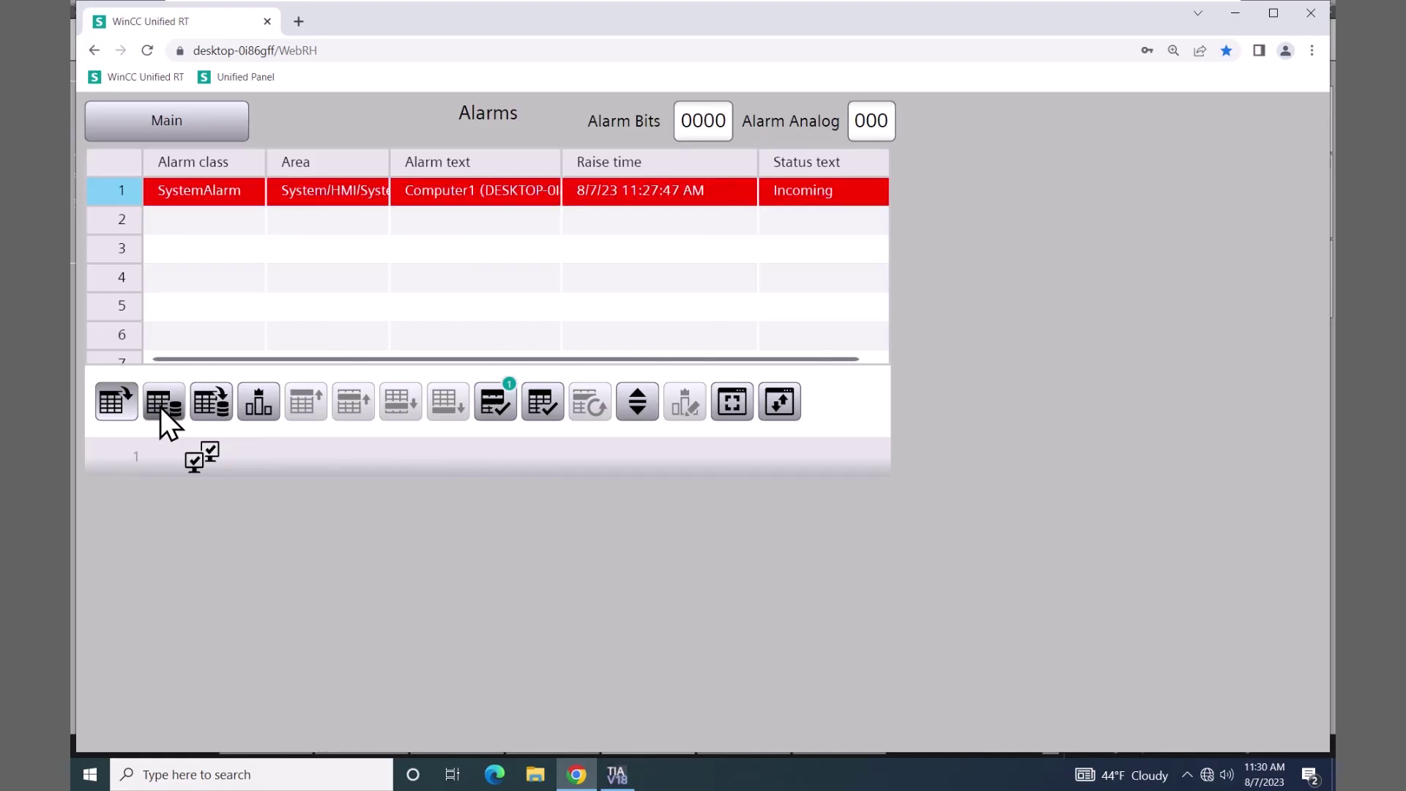
click(730, 401)
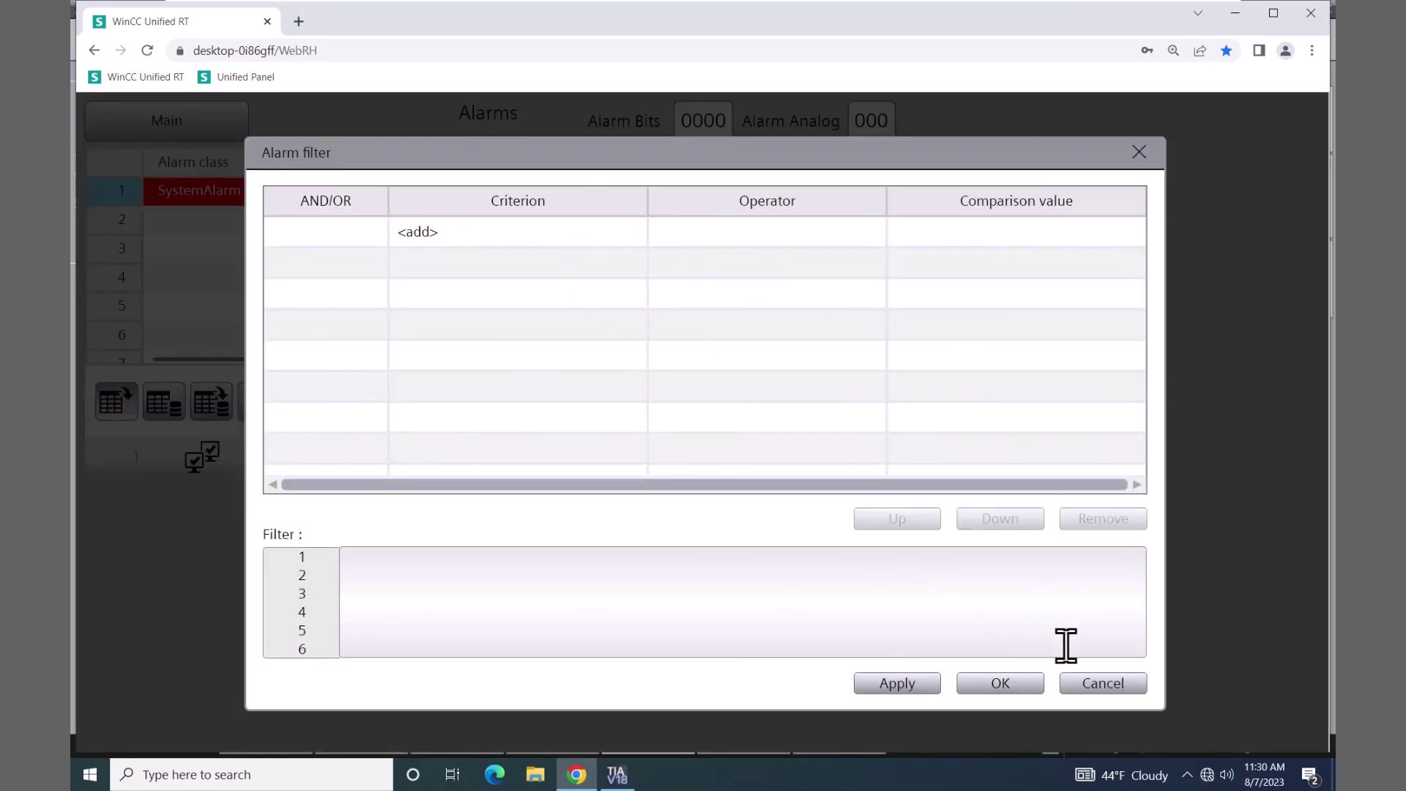
click(1105, 684)
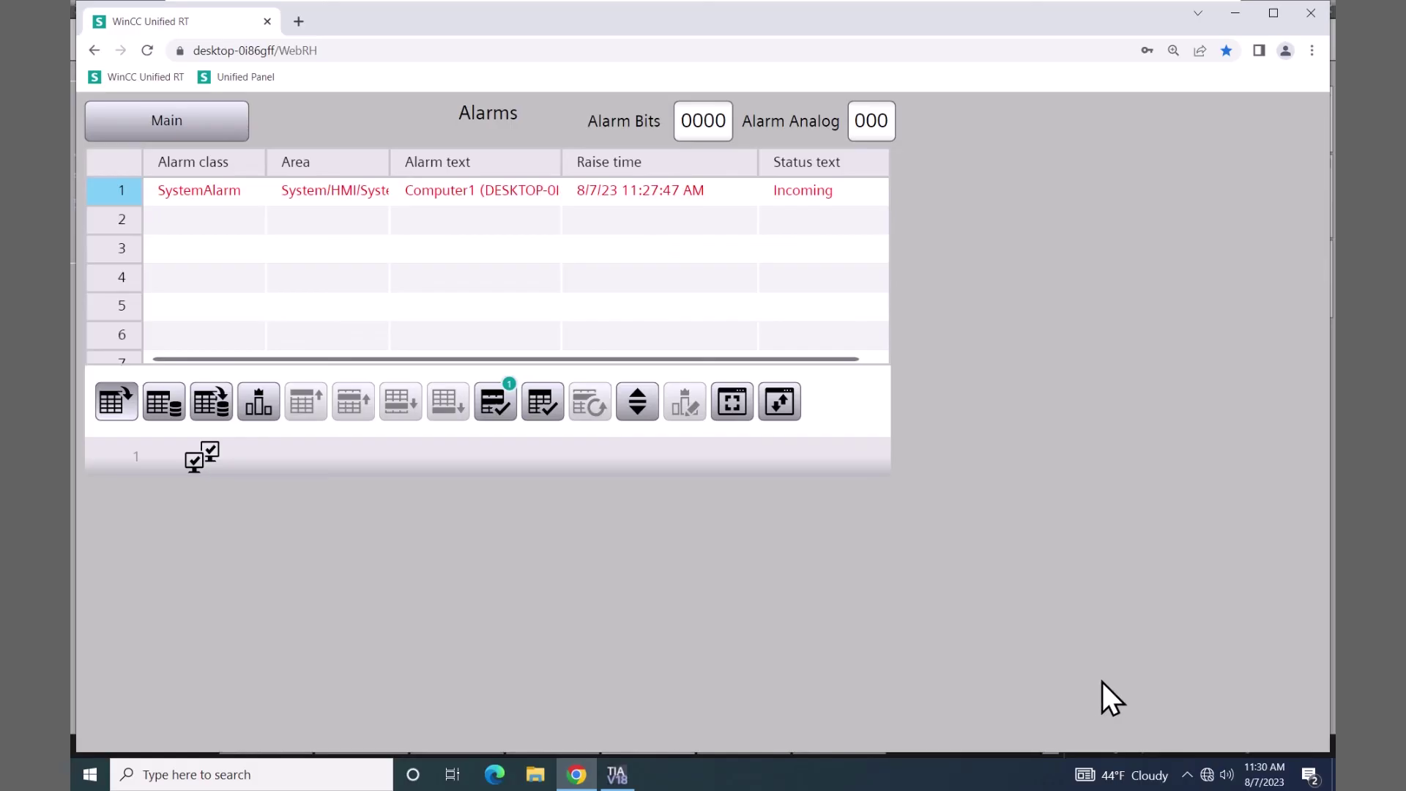
click(784, 406)
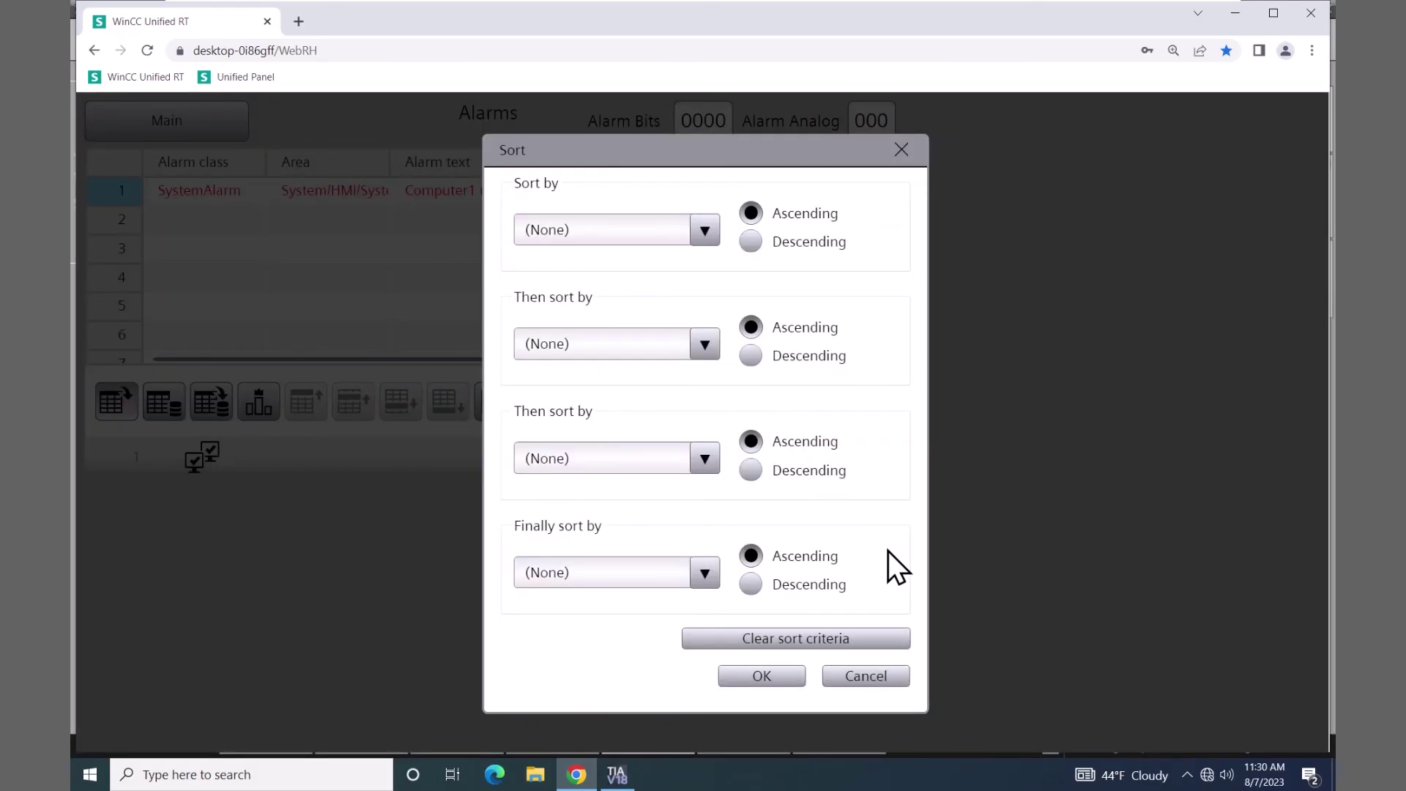
click(868, 677)
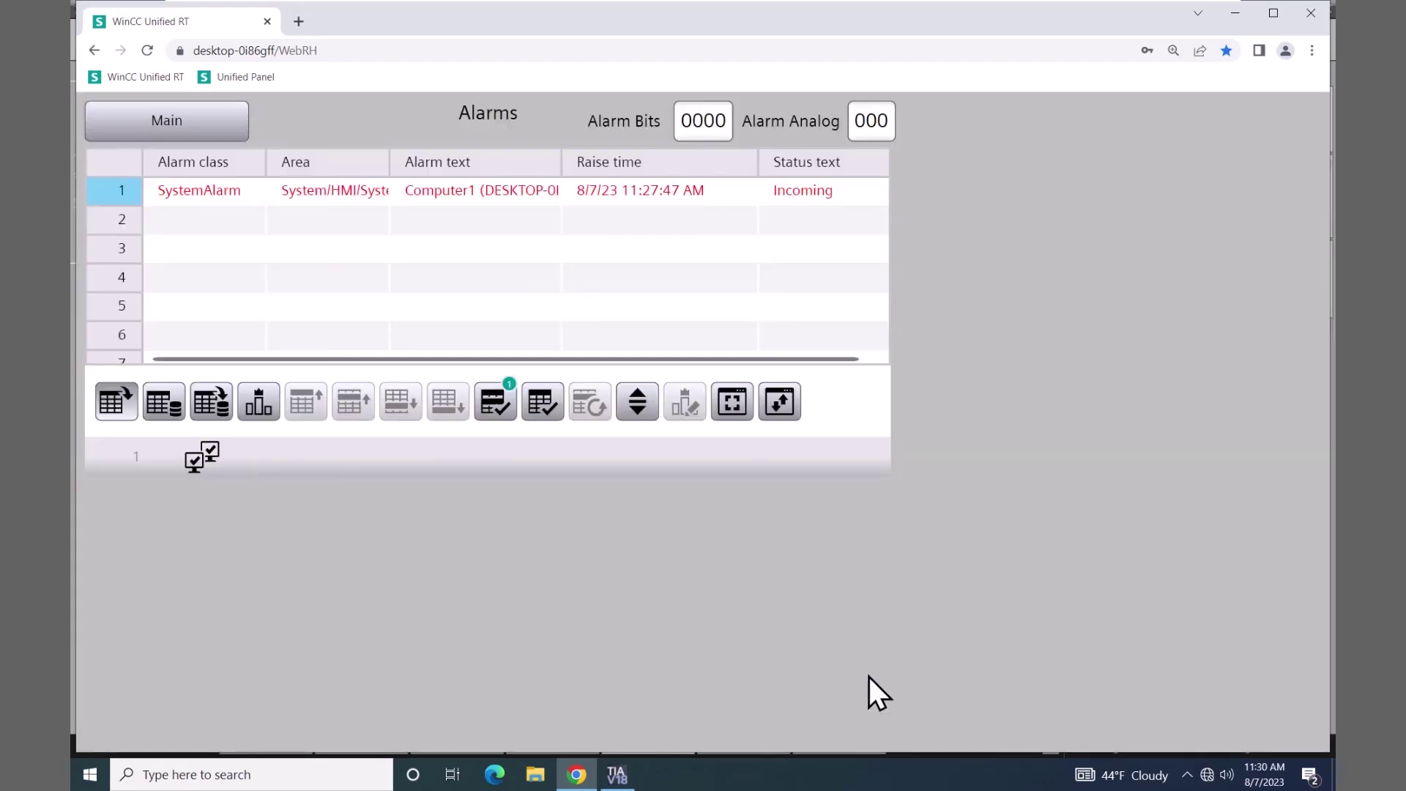